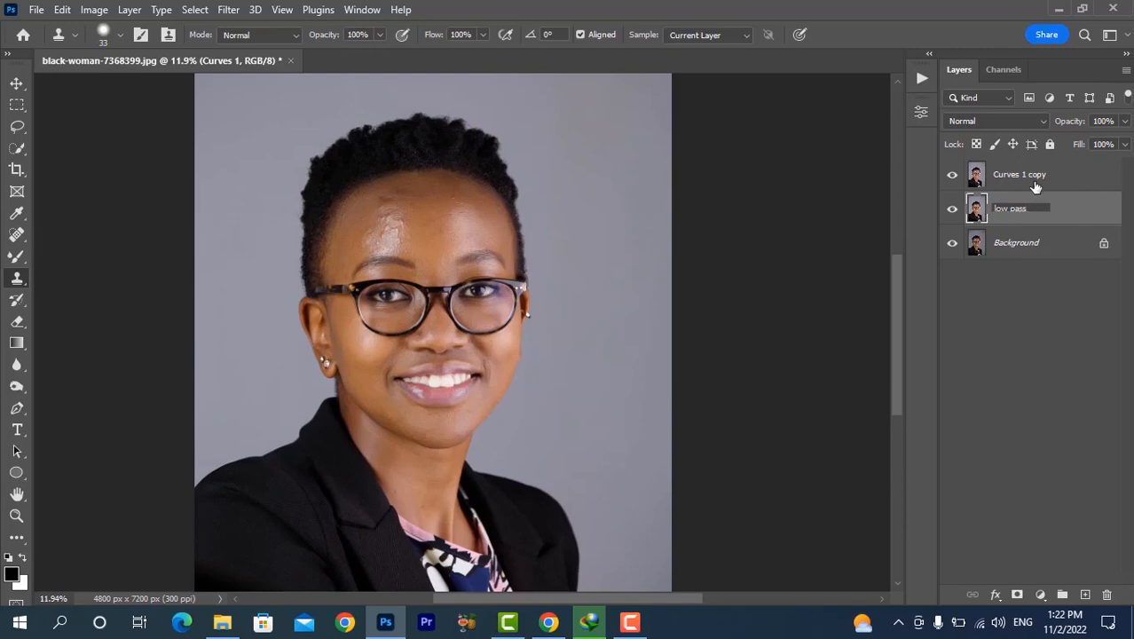
- Name the layer above the background "low pass" and the topmost layer "high pass"
key(Return)
double_click(1021, 175)
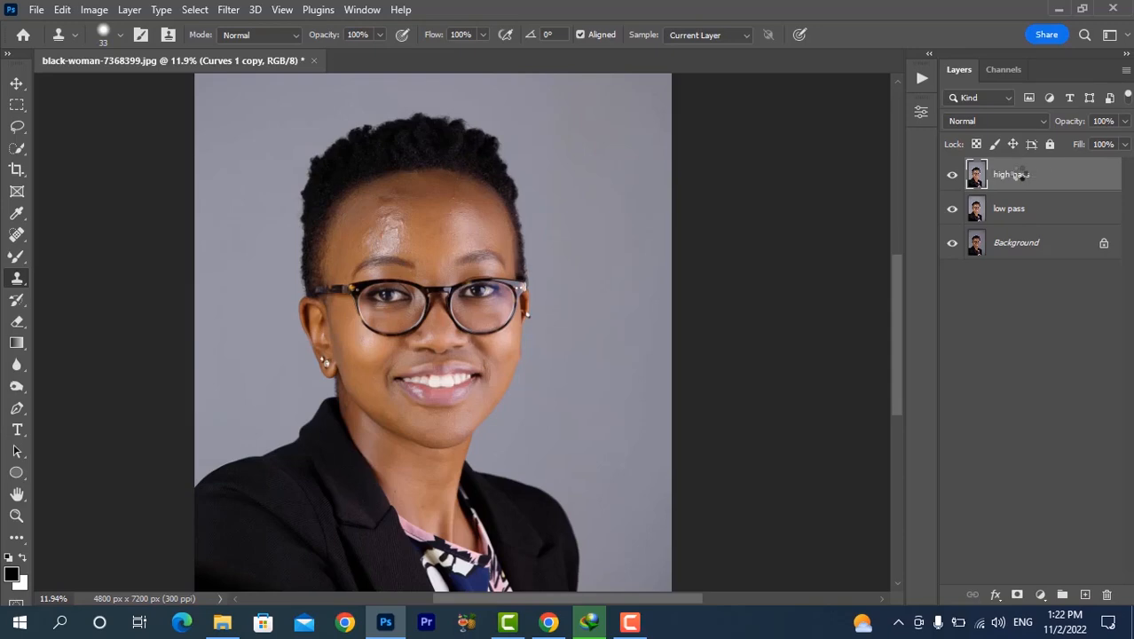
text(high pass)
key(Return)
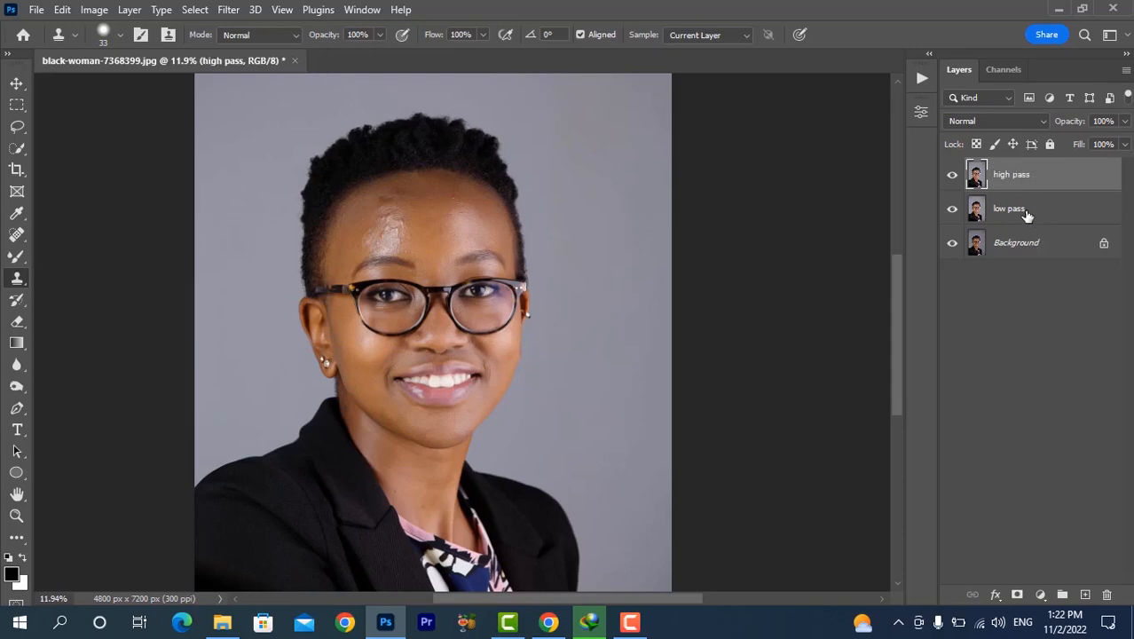
- Apply a Gaussian Blur with a radius of 5.2 pixels to the low pass layer
click(1026, 213)
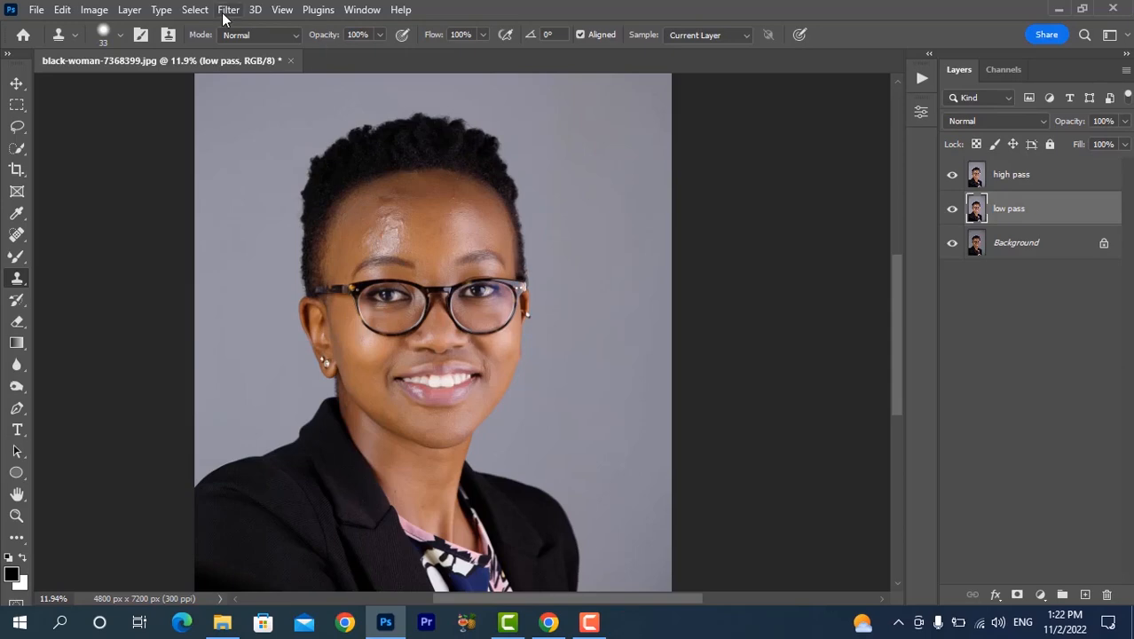
click(228, 11)
mouse_move(251, 222)
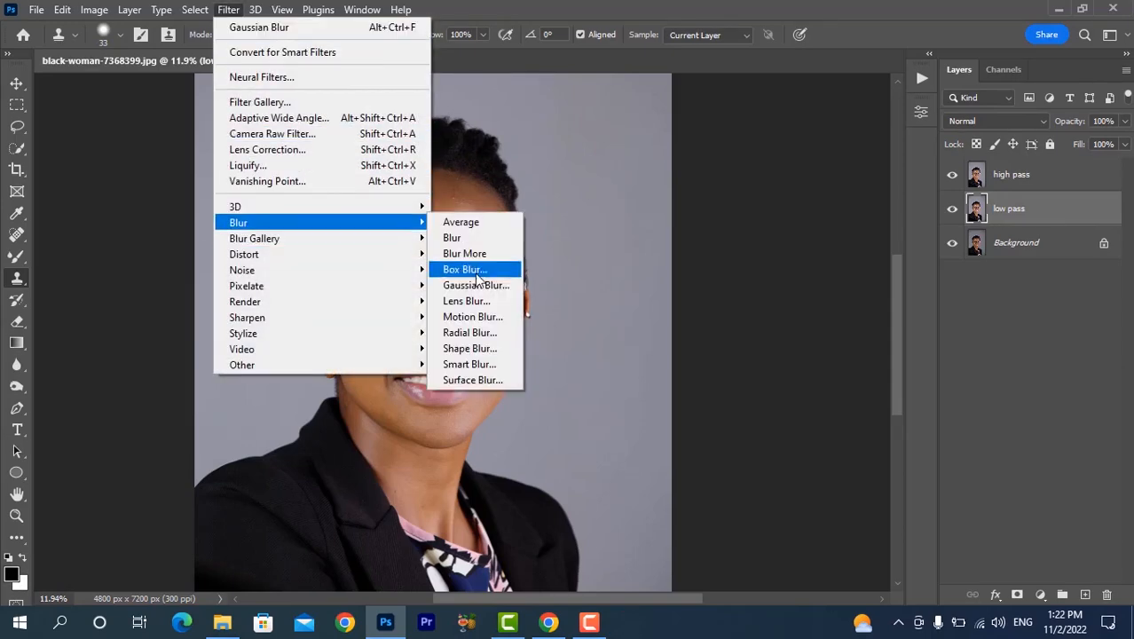
click(477, 286)
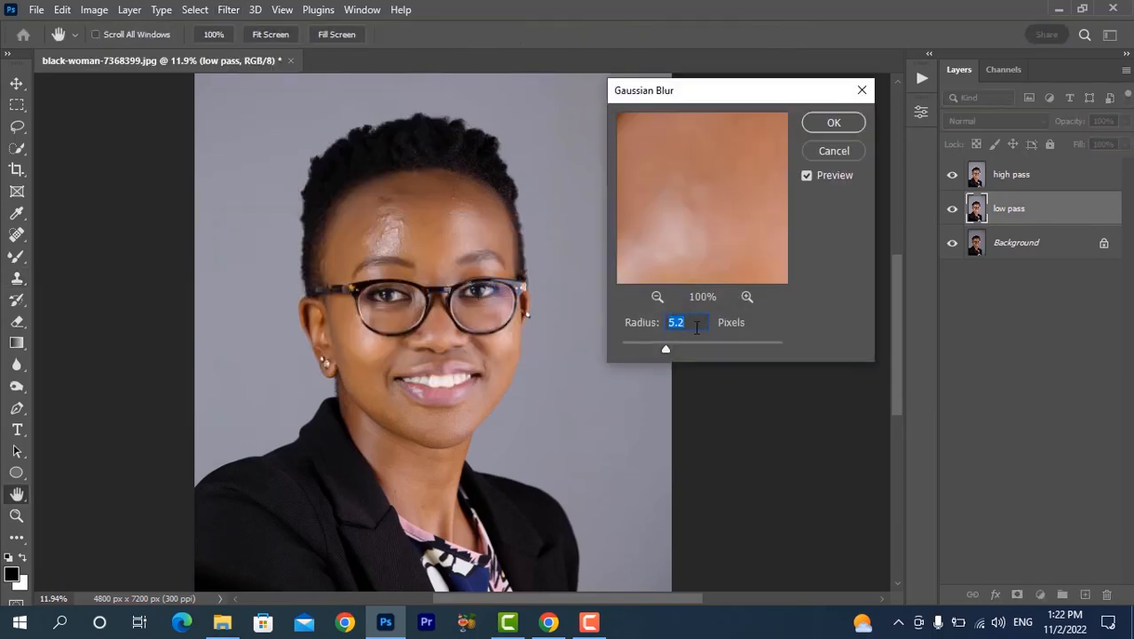
click(835, 122)
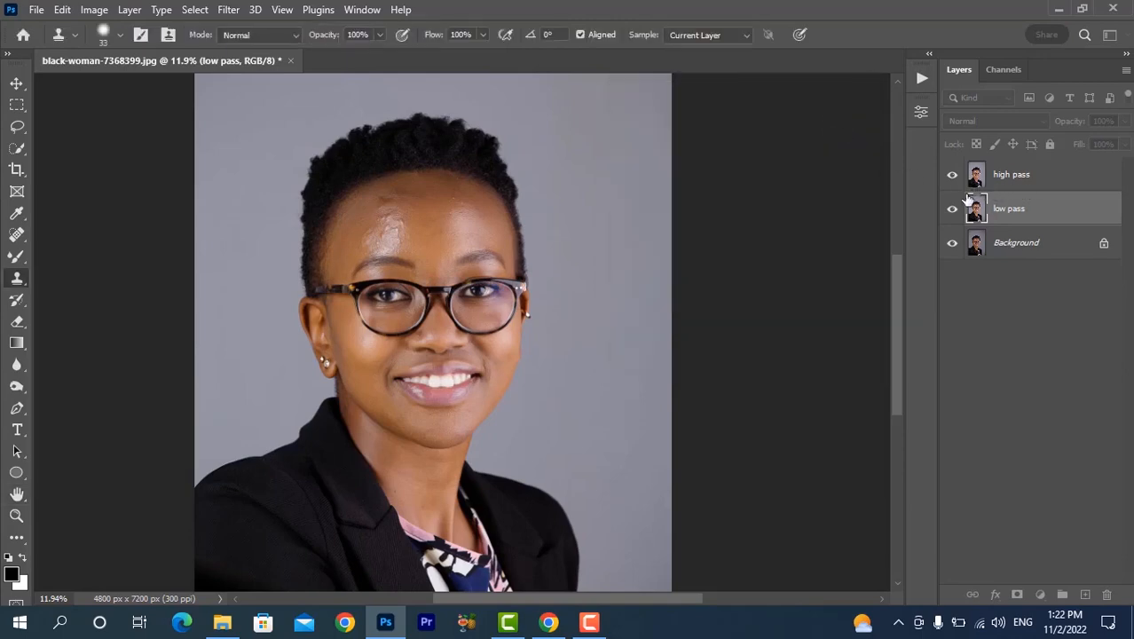
- Use Apply Image on the high pass layer with low pass as source layer, RGB channel, Subtract blending, scale 2 and offset 128
click(1028, 178)
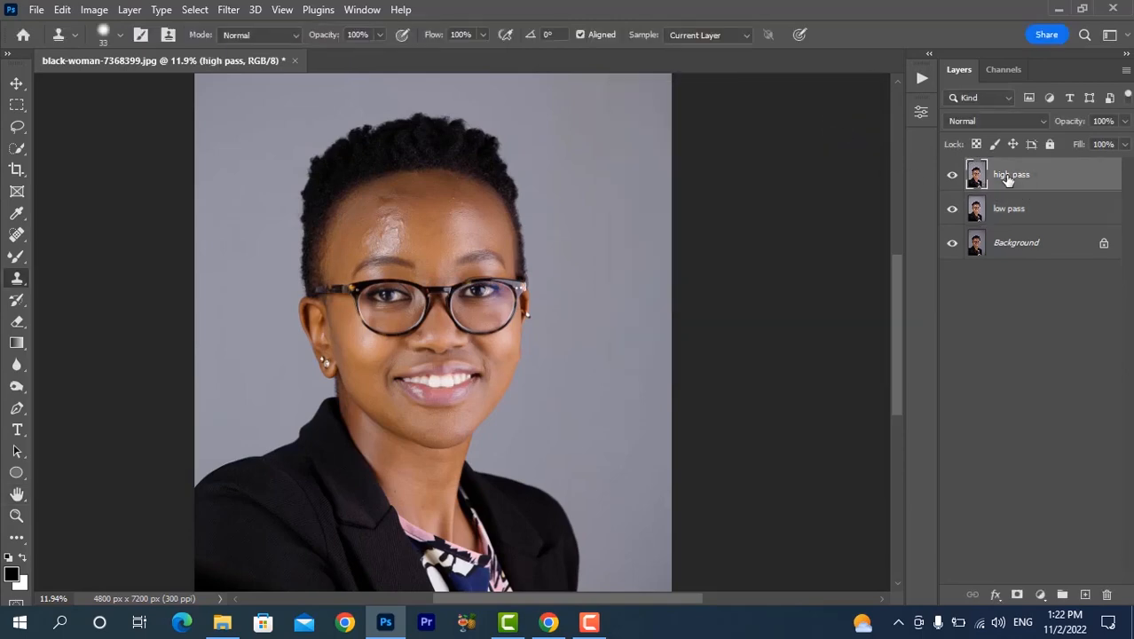
click(94, 11)
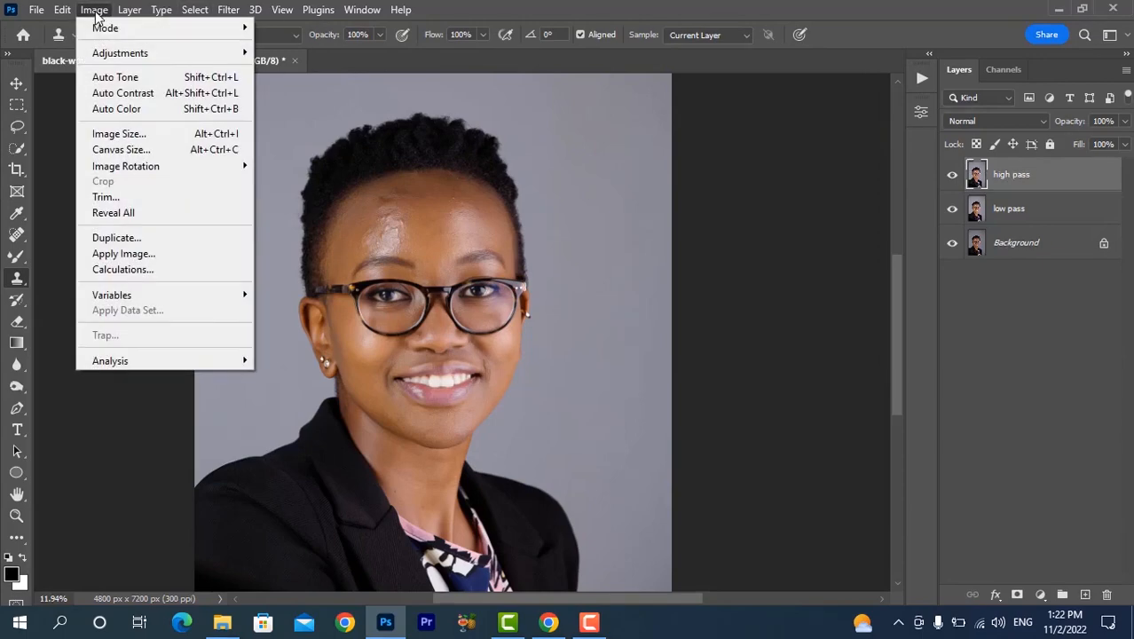
click(122, 254)
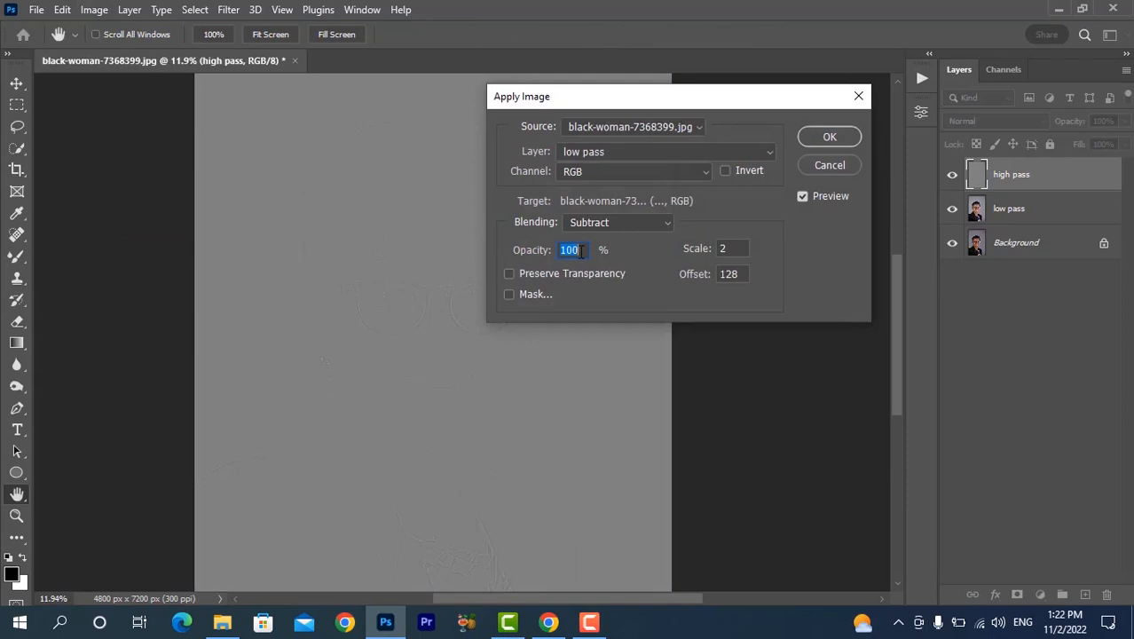
click(658, 226)
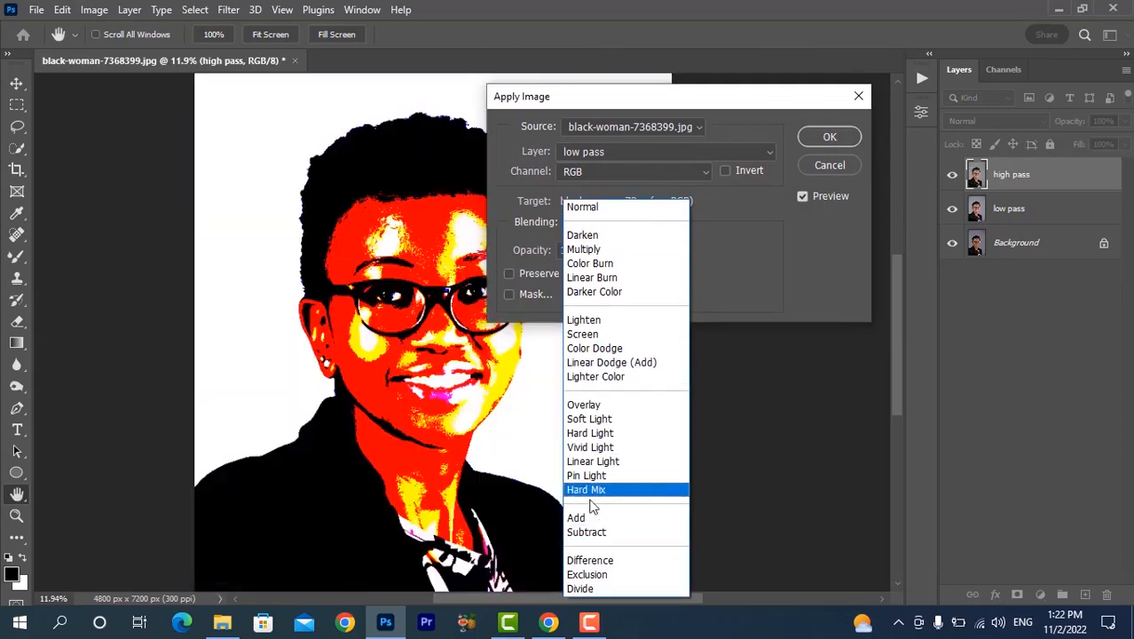
click(588, 533)
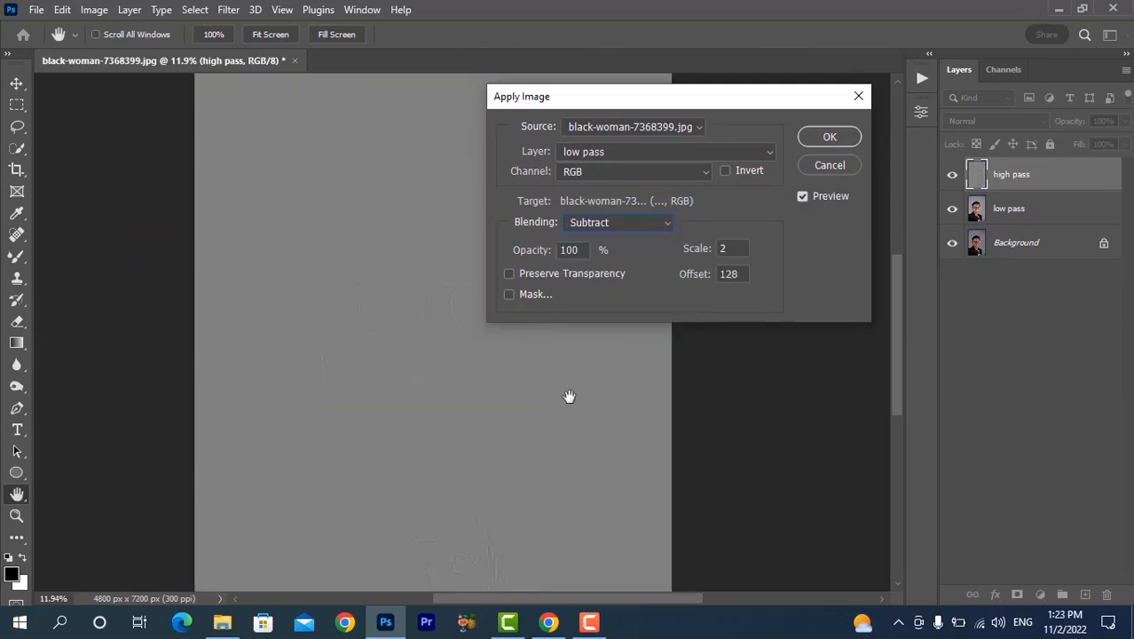
click(620, 153)
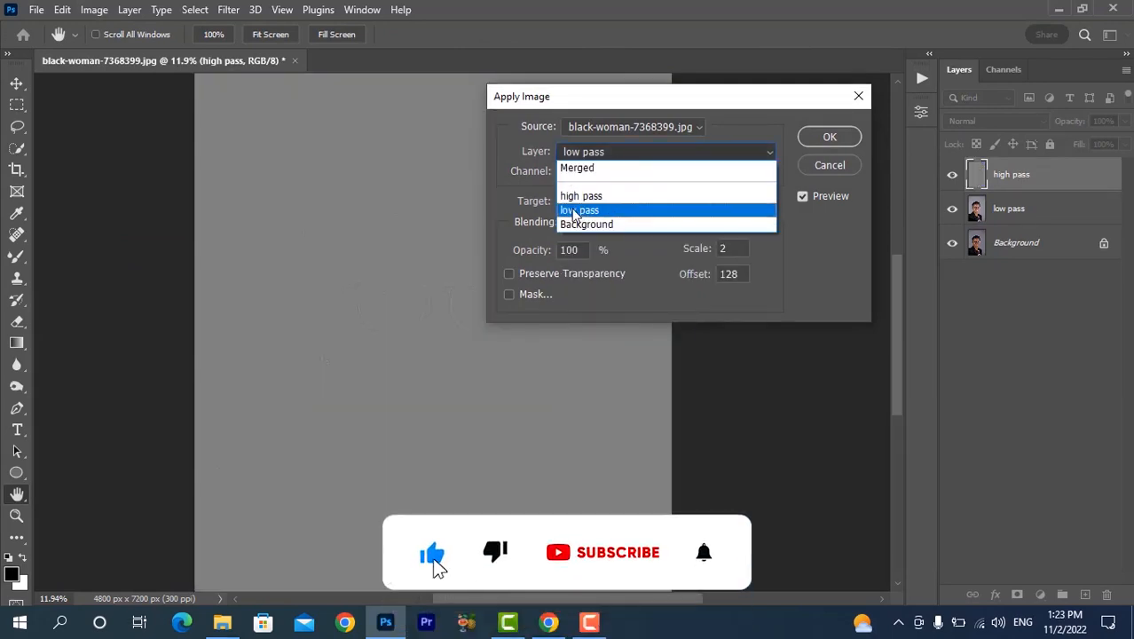
click(581, 196)
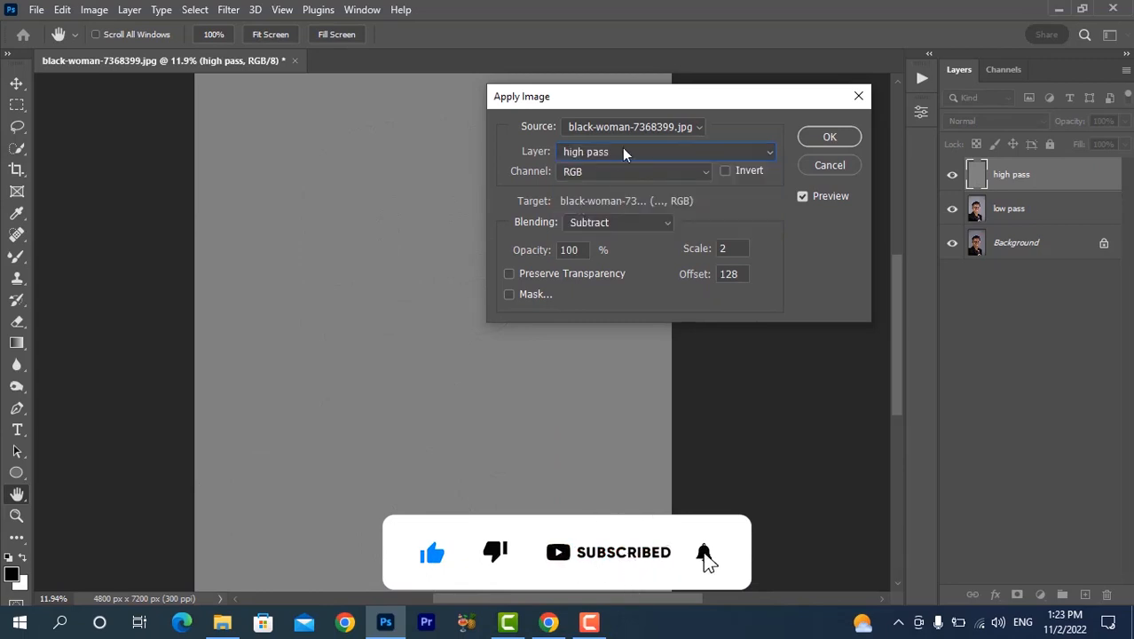
click(625, 152)
click(581, 211)
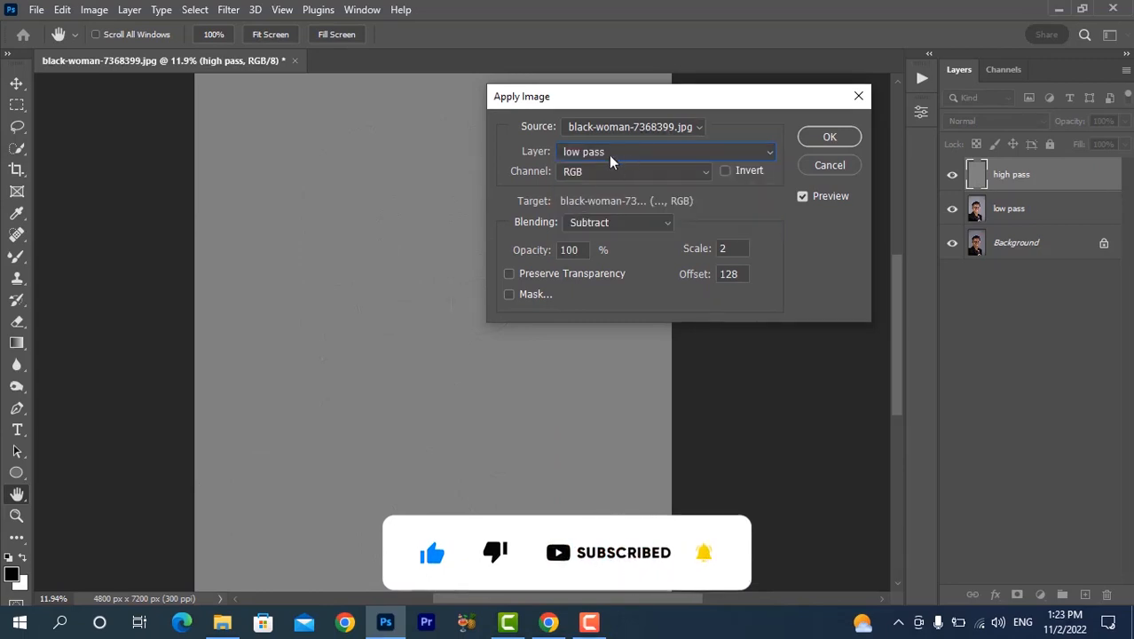
click(831, 137)
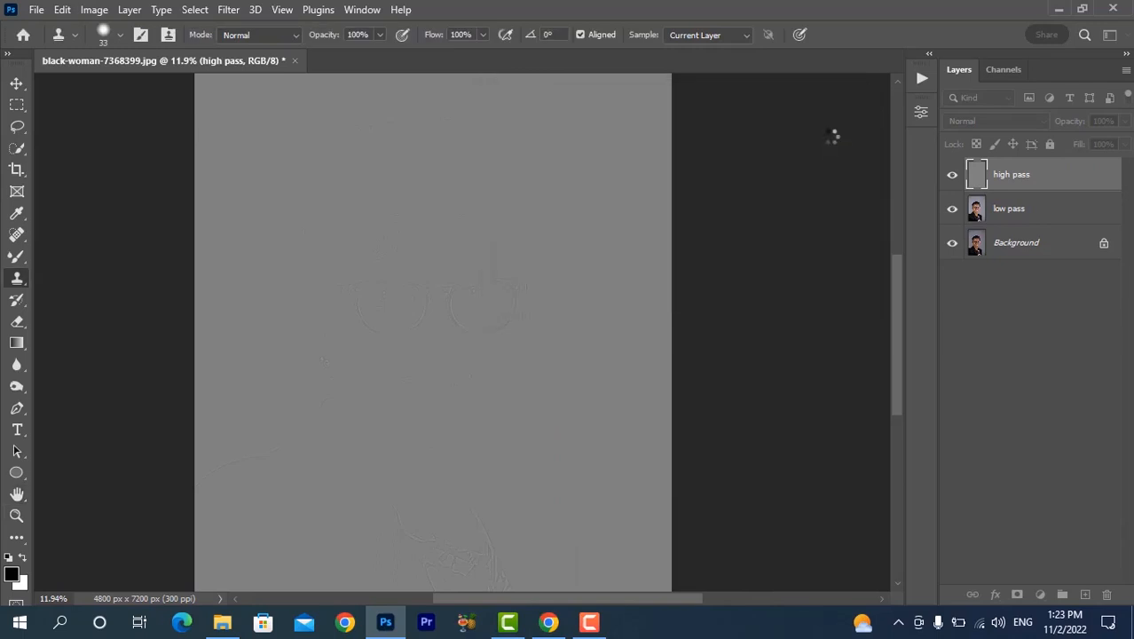
- Duplicate the low pass layer and clip the copy to the original low pass layer
click(1029, 213)
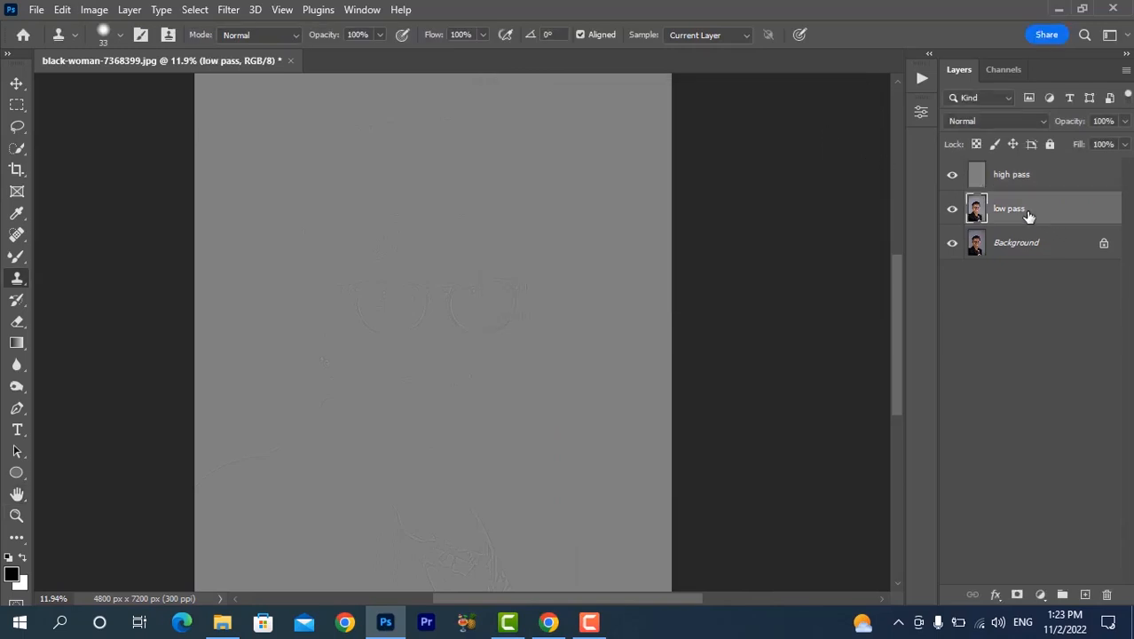
drag(1027, 213, 1084, 594)
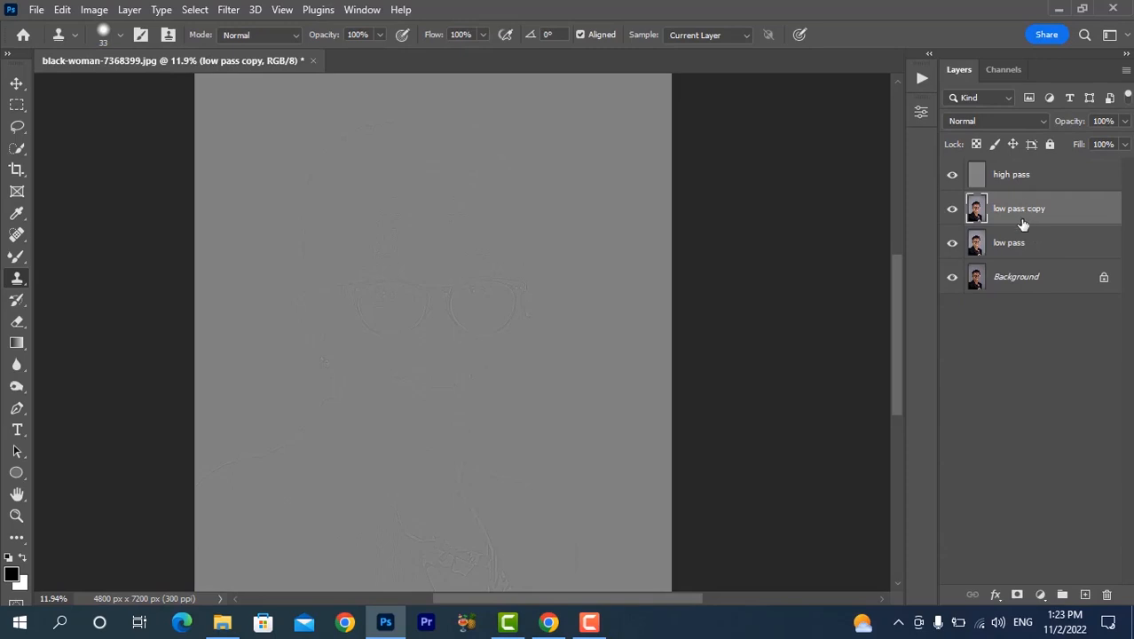
right_click(1022, 216)
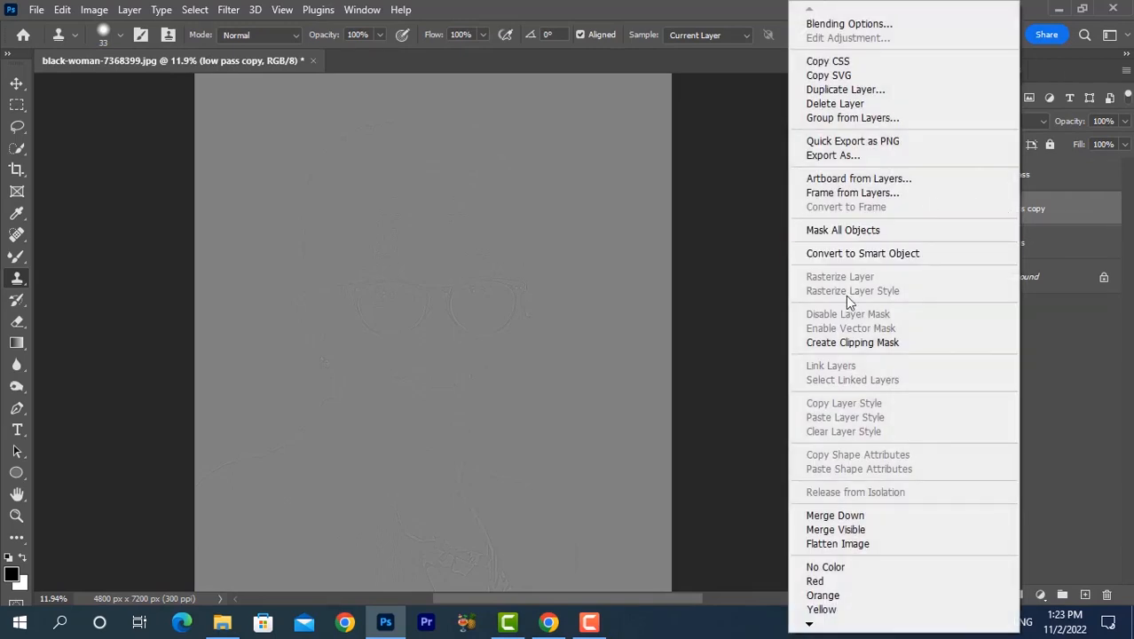
click(843, 343)
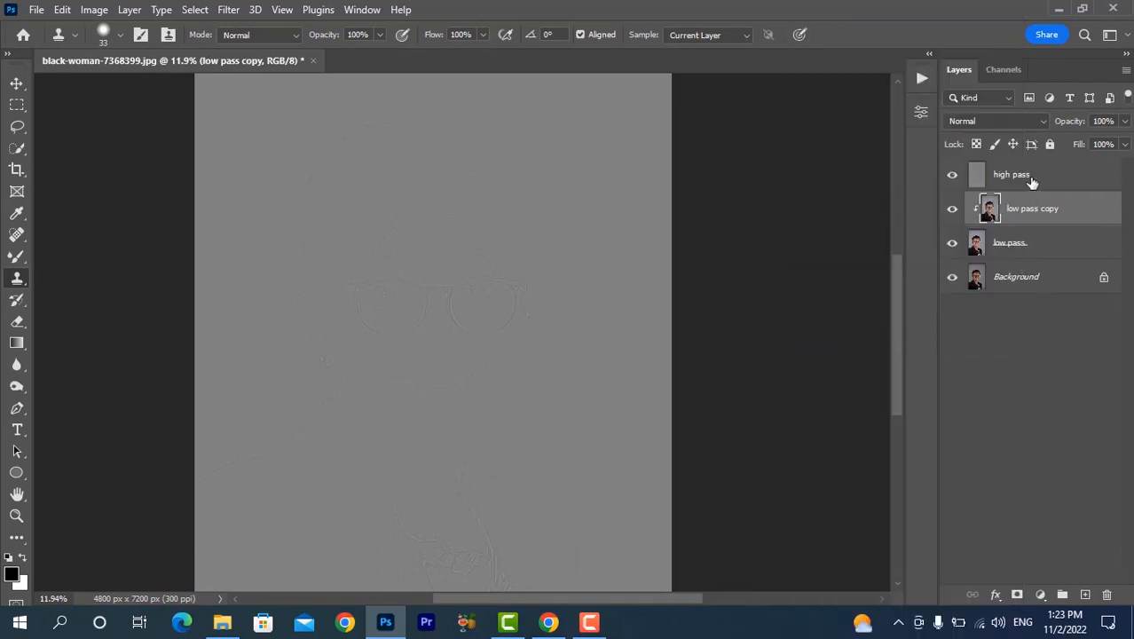
- Duplicate the high pass layer and clip the copy to the original high pass layer
drag(1032, 180, 1085, 592)
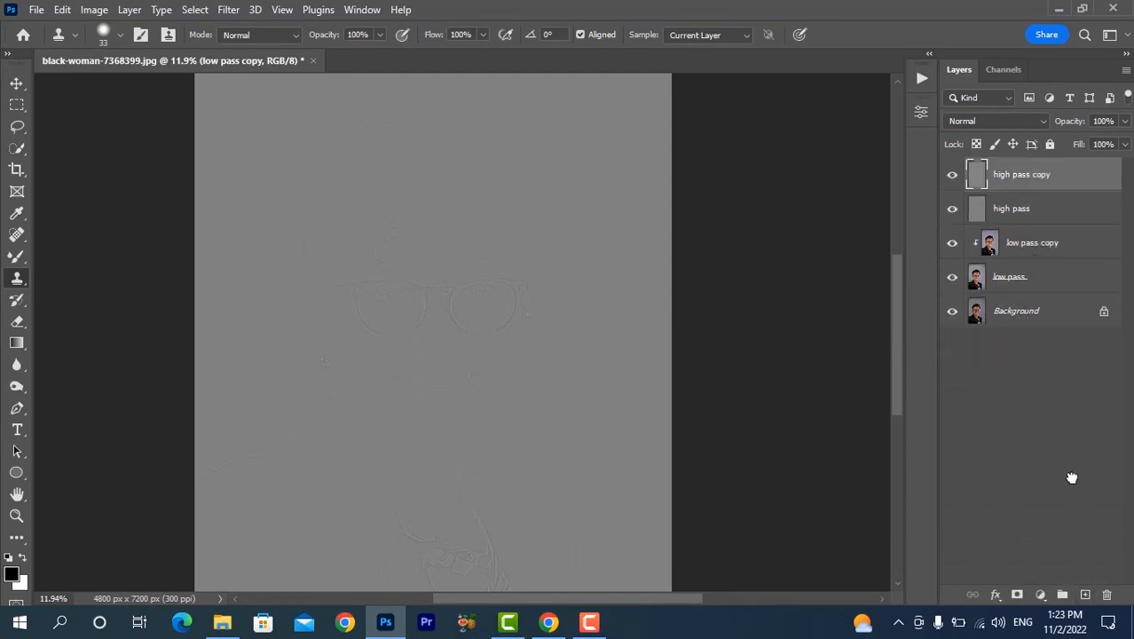
right_click(1023, 180)
click(872, 337)
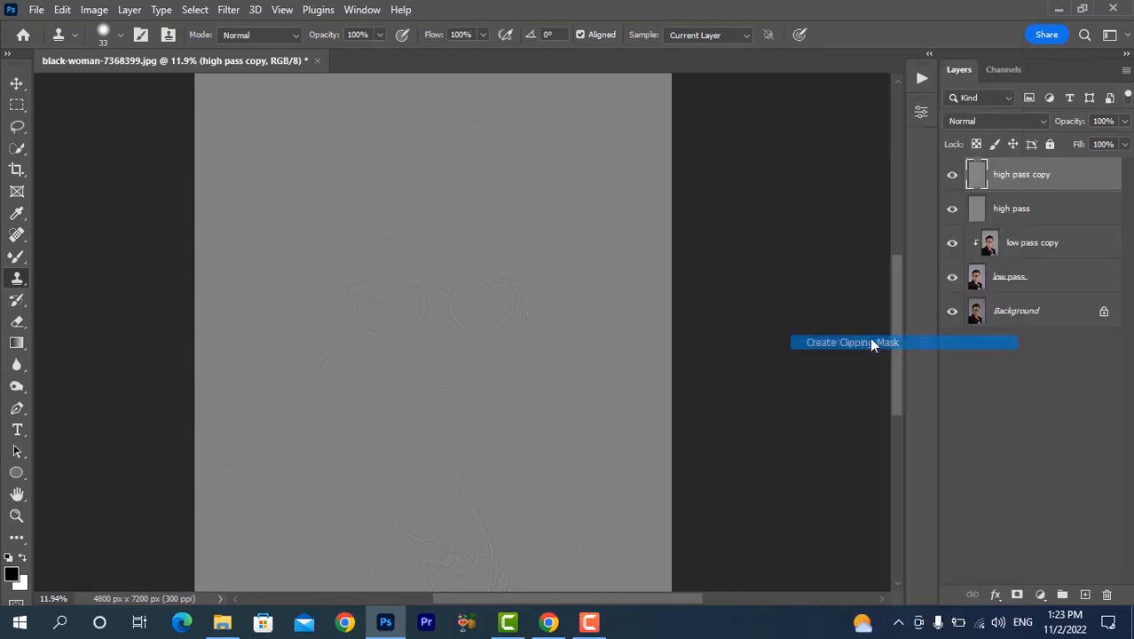
- Set the blend mode of the original high pass layer to Linear Light
click(1029, 210)
click(1012, 121)
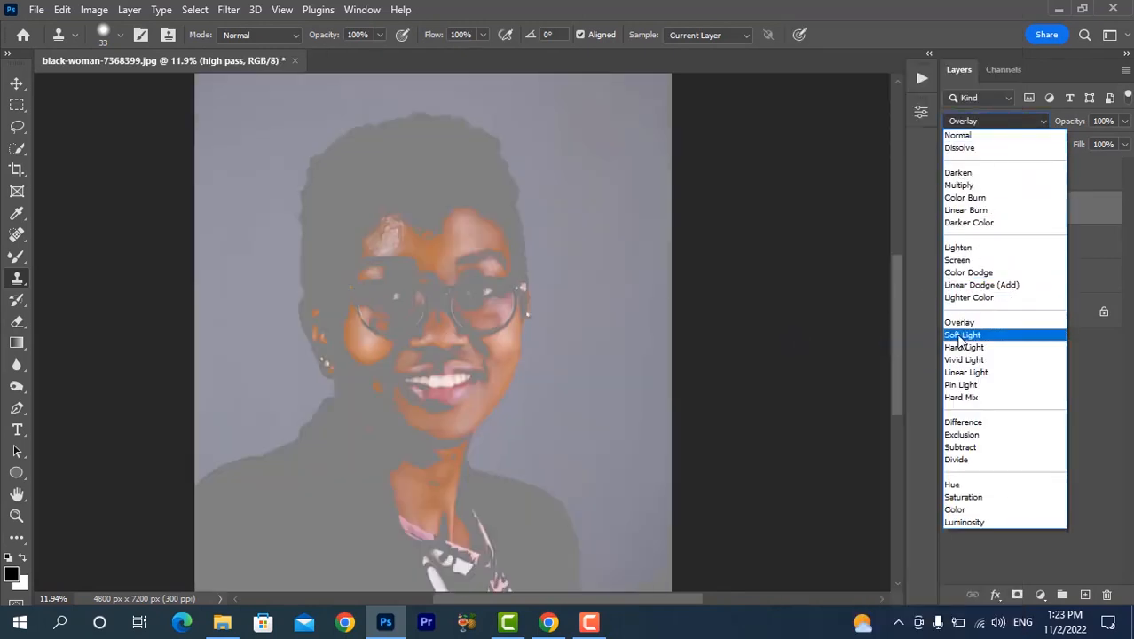
click(985, 374)
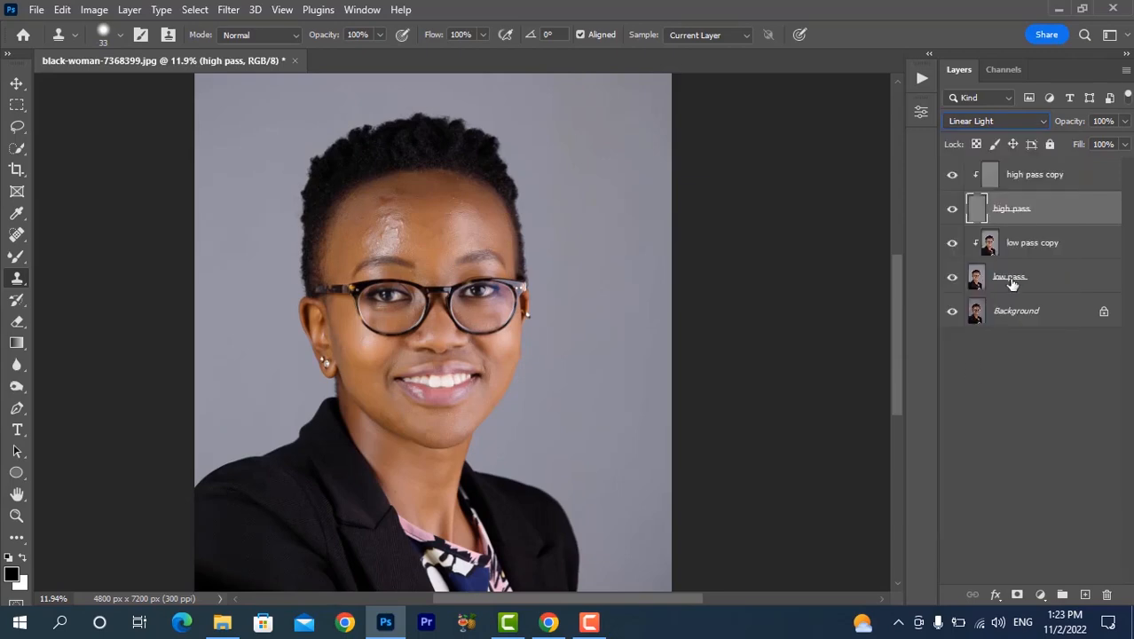
- Activate the Mixer Brush tool for retouching the low pass copy layer
click(1057, 248)
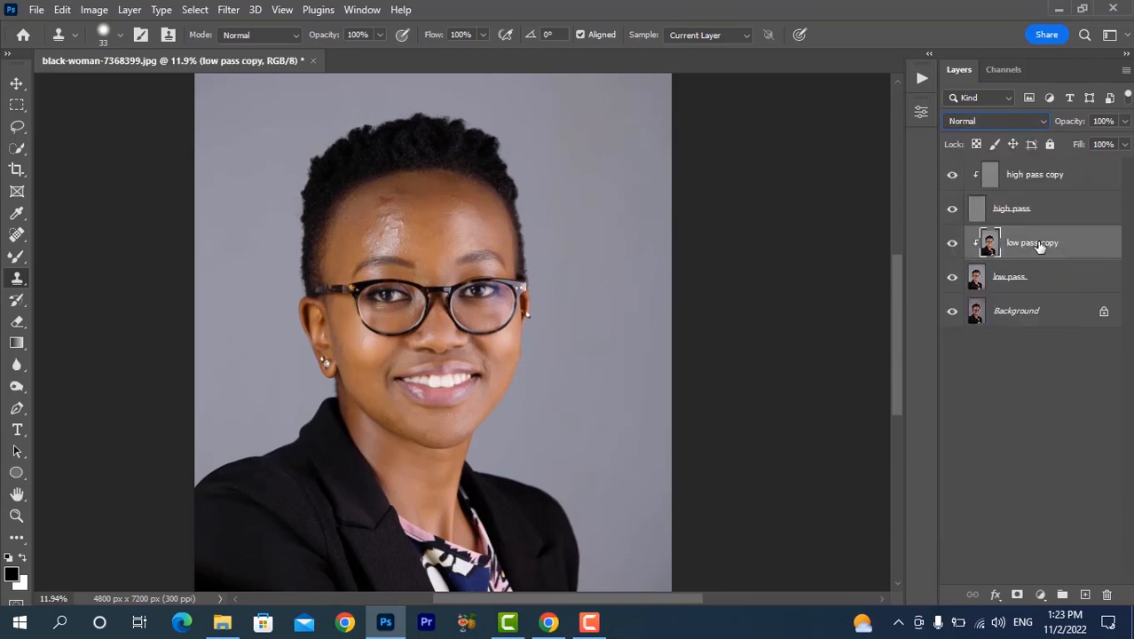
click(17, 257)
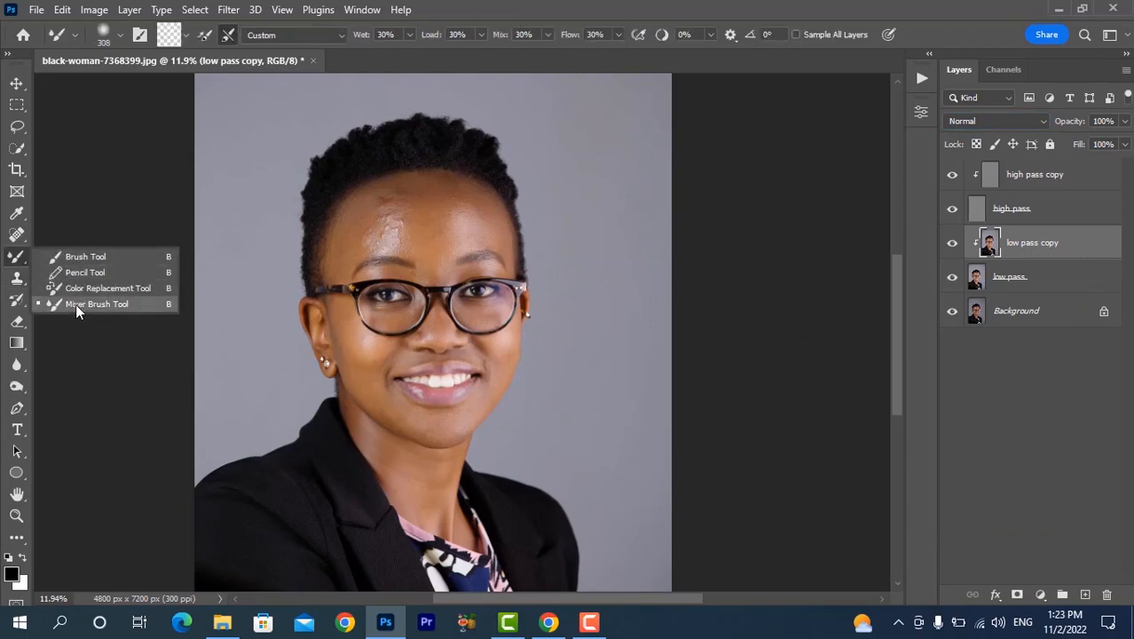
click(88, 303)
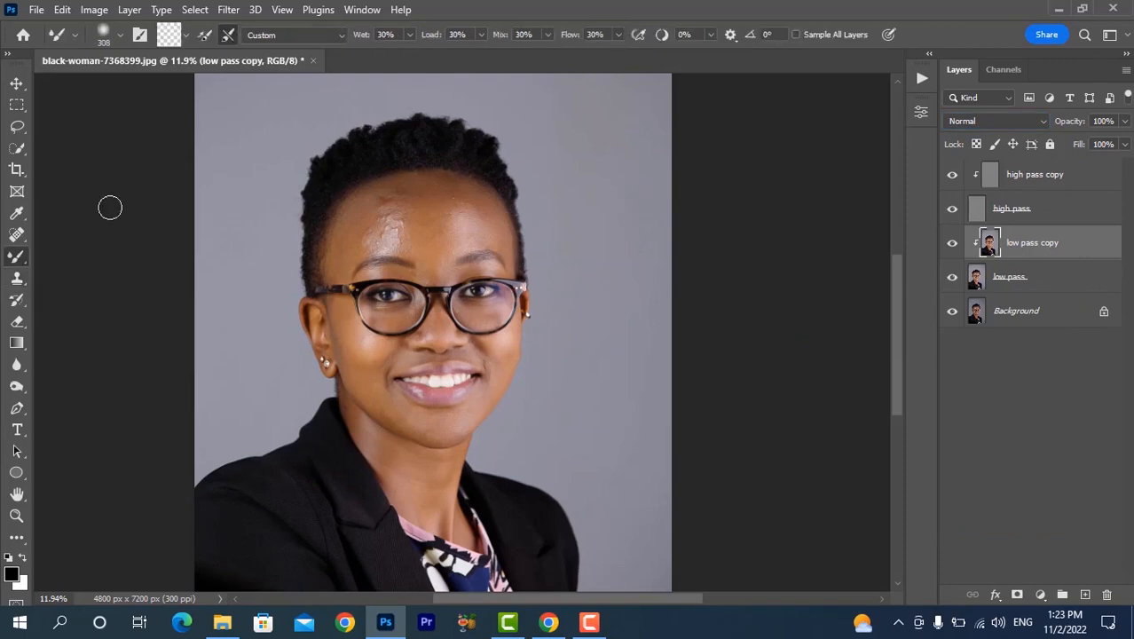
click(186, 36)
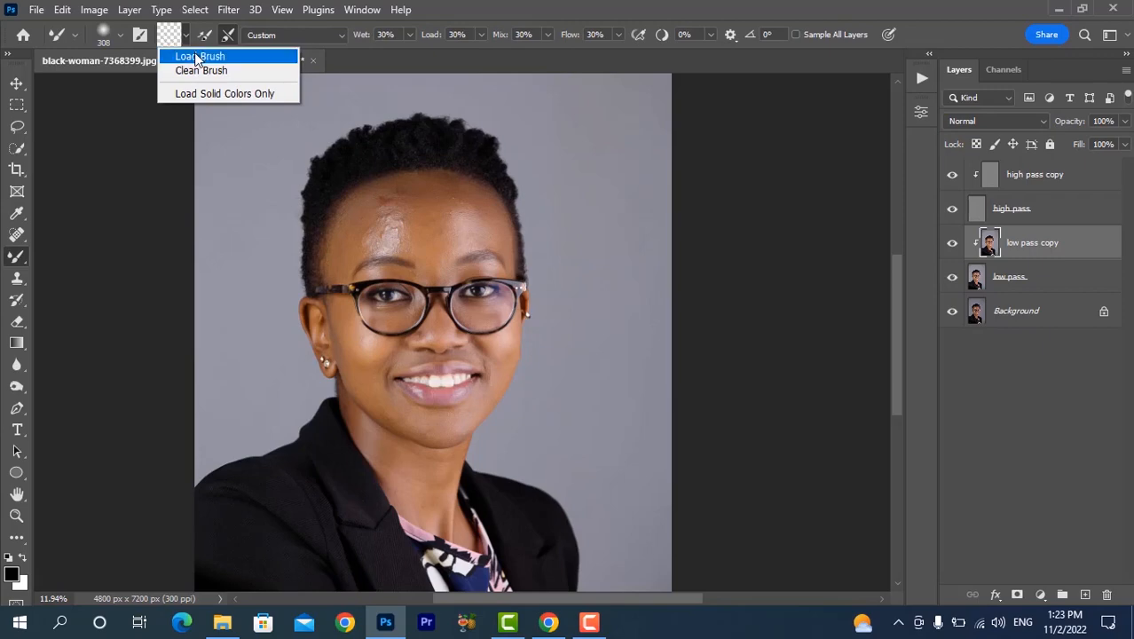
click(196, 57)
click(177, 34)
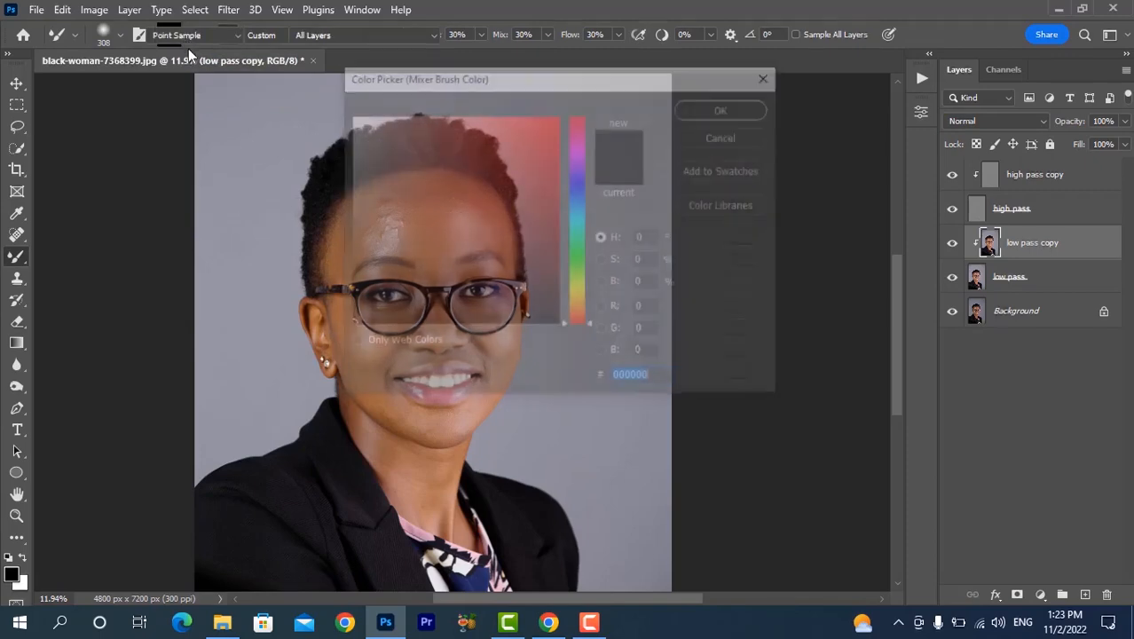
click(731, 141)
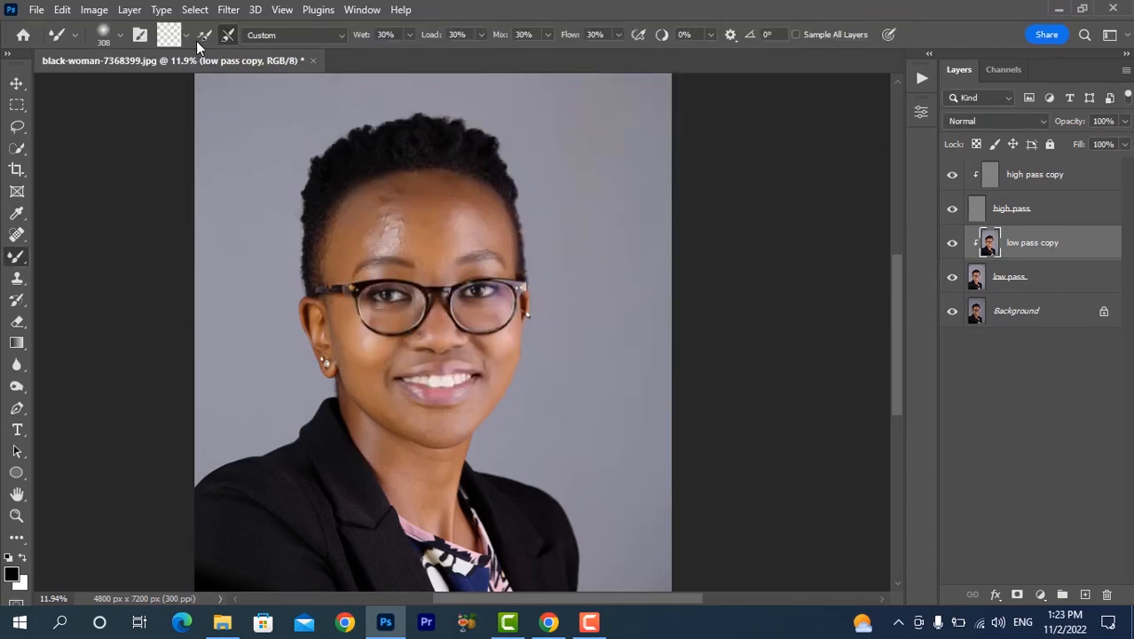
- Clean the Mixer Brush and check its size and hardness settings
click(188, 36)
click(199, 68)
click(112, 39)
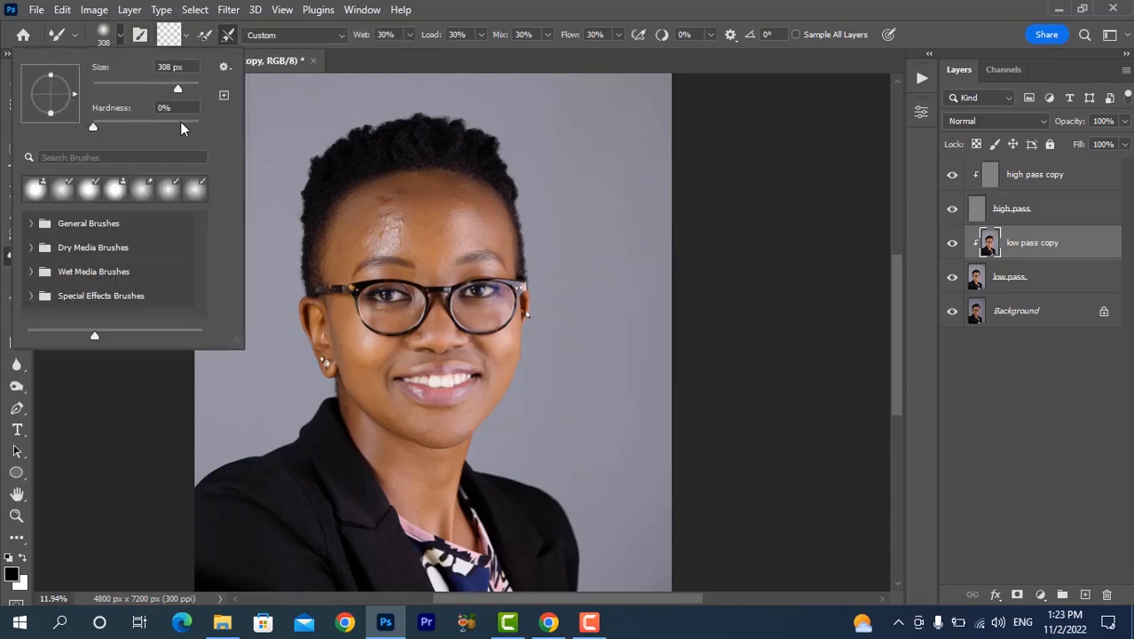
click(550, 5)
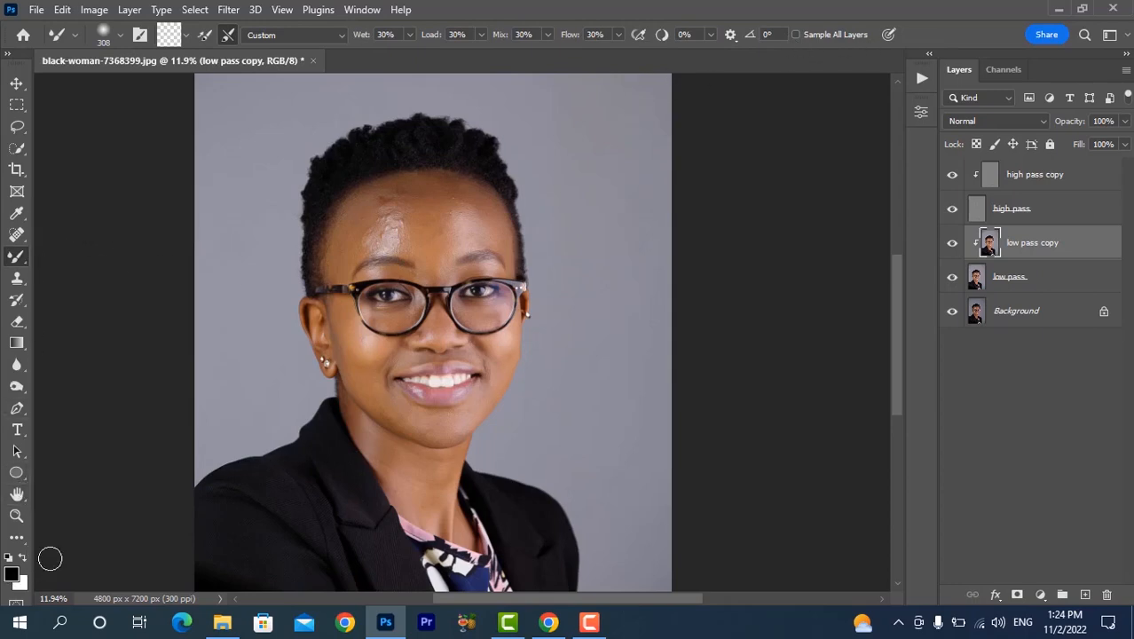
- Reduce the Mixer Brush to 172 px and blend the skin on the cheek between the earring and the glasses
scroll(471, 253, up, 4)
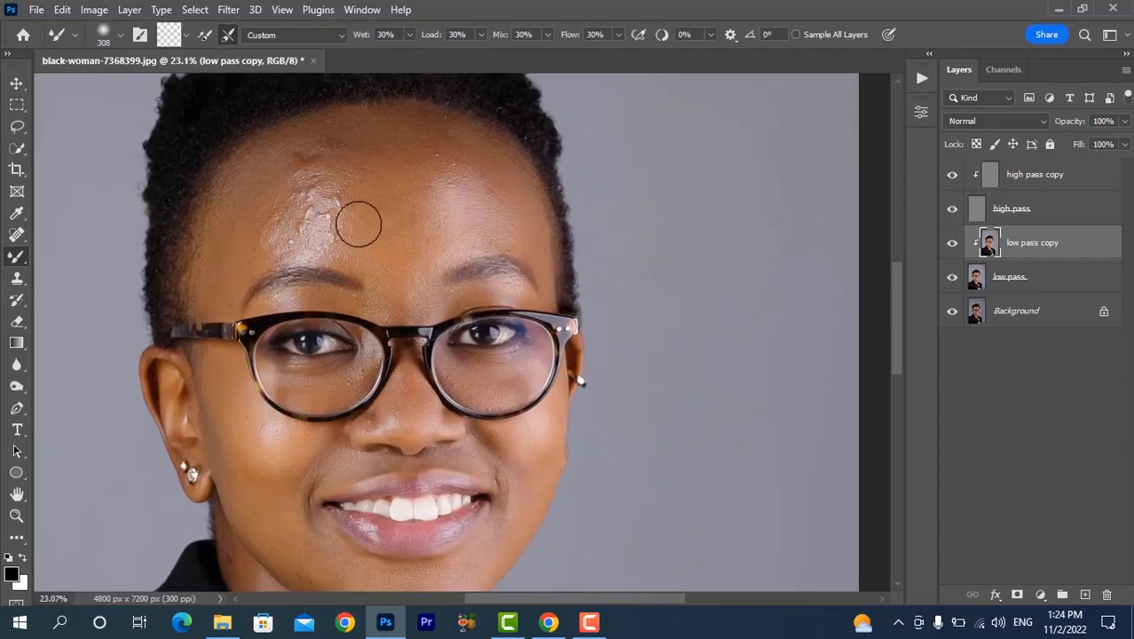
scroll(406, 196, up, 2)
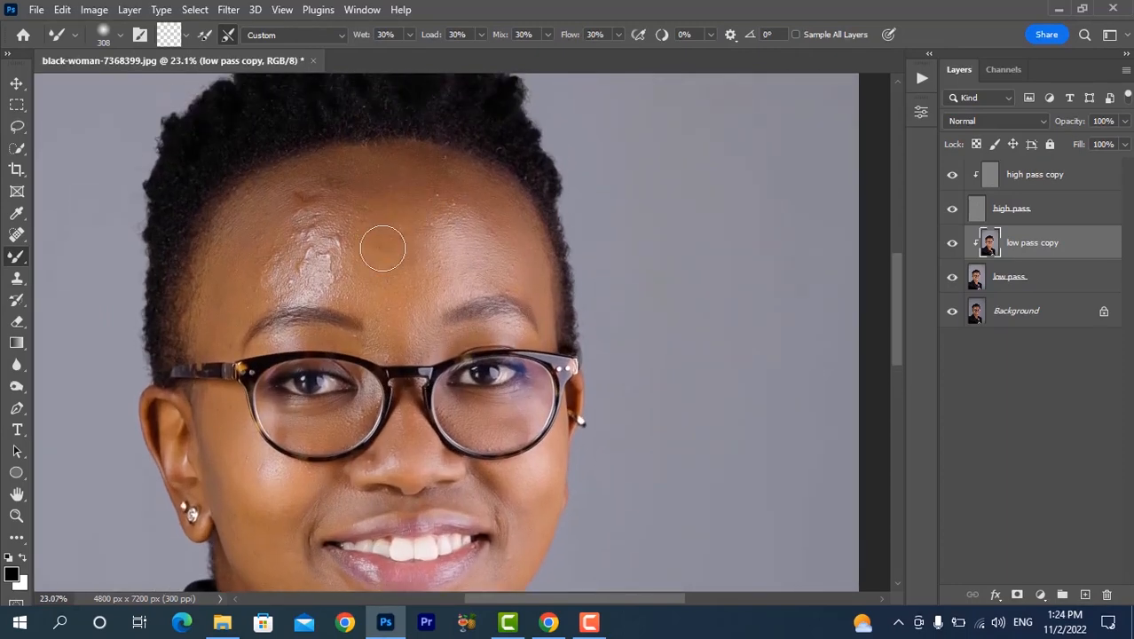
scroll(382, 248, down, 3)
scroll(286, 376, up, 2)
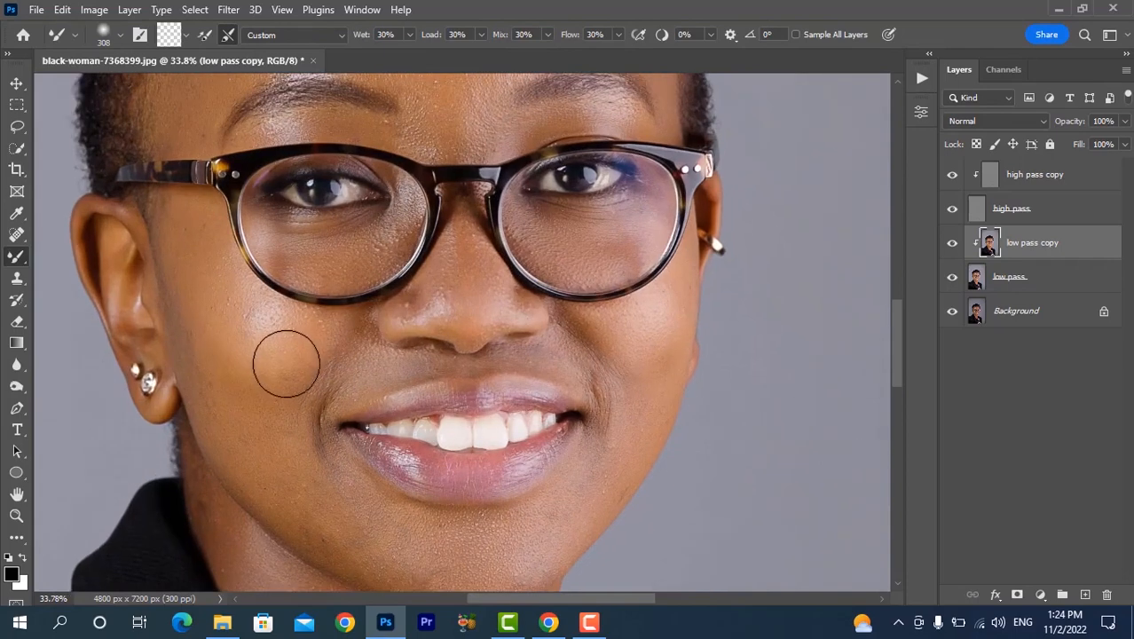
mouse_move(245, 339)
mouse_down()
mouse_move(284, 343)
mouse_move(210, 275)
mouse_move(240, 315)
mouse_move(197, 252)
mouse_move(282, 345)
mouse_move(261, 358)
mouse_move(283, 375)
mouse_move(257, 384)
mouse_move(213, 337)
mouse_move(241, 343)
mouse_move(259, 327)
mouse_move(235, 317)
mouse_move(196, 356)
mouse_move(173, 284)
mouse_move(187, 312)
mouse_move(177, 239)
mouse_move(192, 248)
mouse_move(197, 232)
mouse_move(214, 333)
mouse_move(205, 304)
mouse_move(179, 294)
mouse_move(202, 266)
mouse_up()
scroll(213, 329, down, 2)
scroll(211, 337, down, 1)
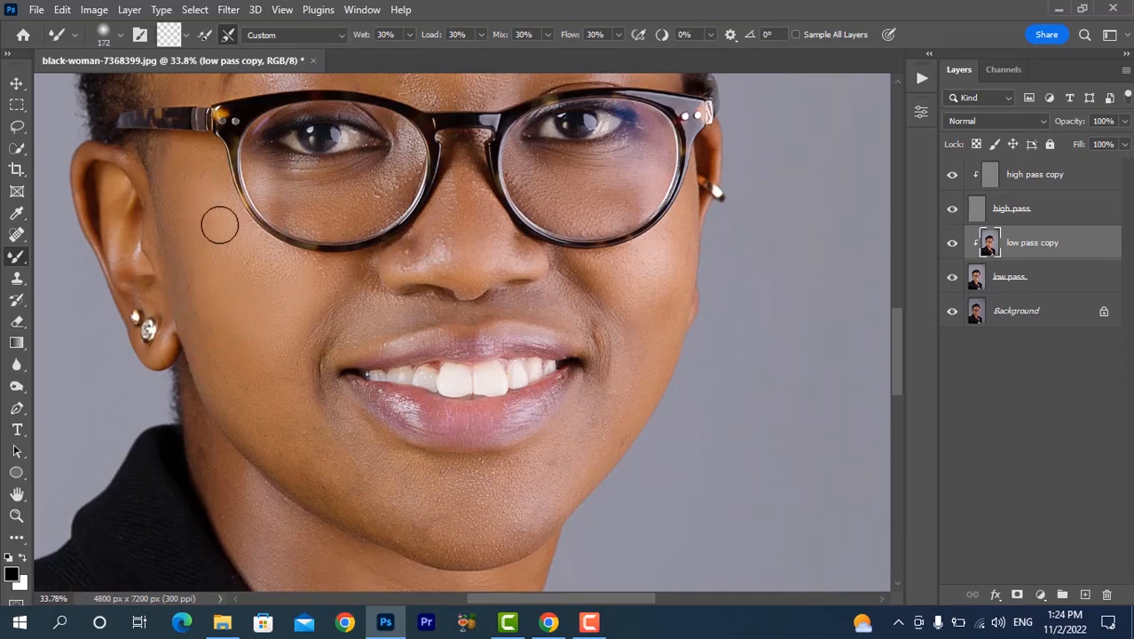
- Blend the skin tones along the outer cheek, the jawline and the chin with the Mixer Brush
mouse_move(219, 225)
mouse_down()
mouse_move(205, 153)
mouse_move(159, 152)
mouse_move(210, 156)
mouse_move(197, 176)
mouse_move(181, 169)
mouse_move(185, 192)
mouse_move(175, 169)
mouse_move(196, 320)
mouse_move(170, 235)
mouse_move(196, 303)
mouse_up()
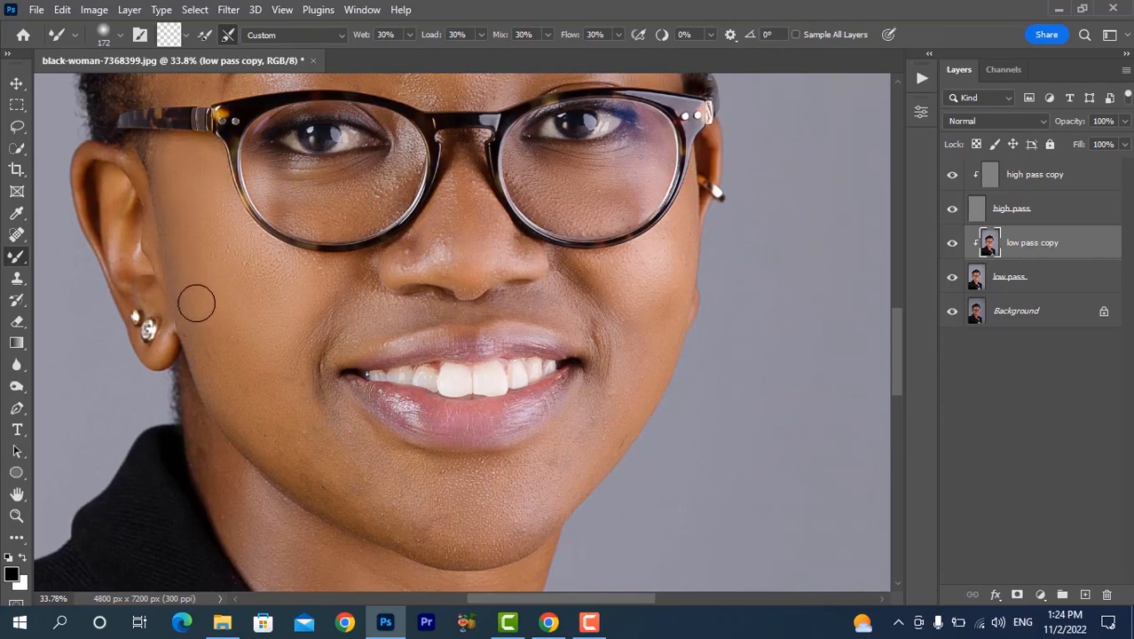
mouse_move(275, 413)
mouse_down()
mouse_move(274, 372)
mouse_move(305, 396)
mouse_move(271, 347)
mouse_move(215, 303)
mouse_move(284, 386)
mouse_move(230, 323)
mouse_move(302, 389)
mouse_move(242, 322)
mouse_move(284, 356)
mouse_move(252, 303)
mouse_move(300, 389)
mouse_move(217, 329)
mouse_up()
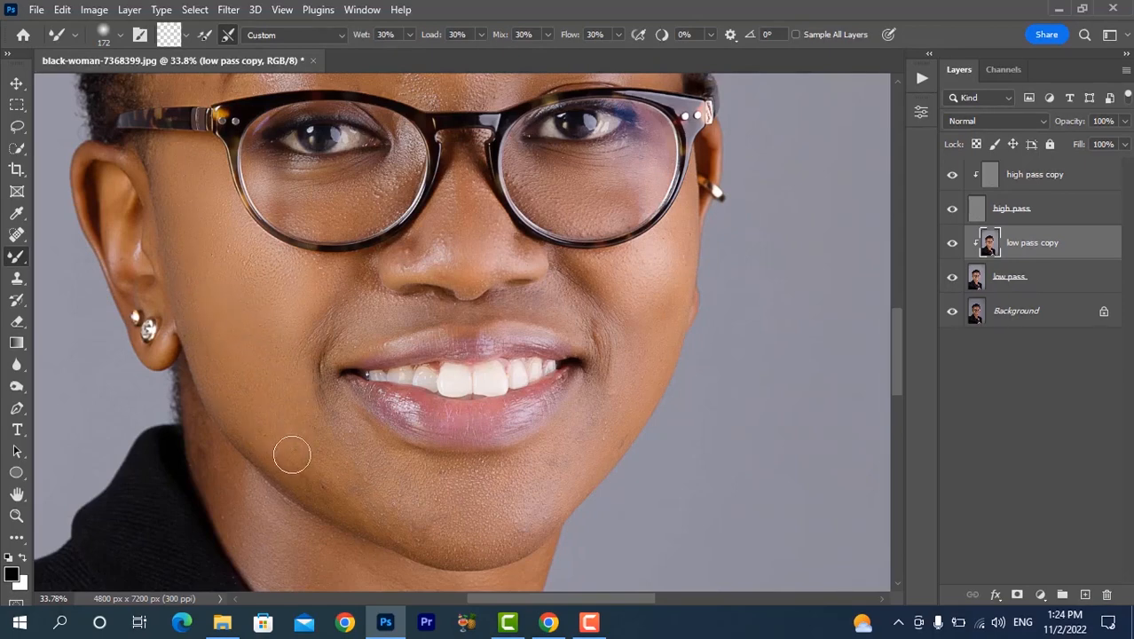
mouse_move(306, 489)
mouse_down()
mouse_move(349, 504)
mouse_move(354, 440)
mouse_move(342, 410)
mouse_move(374, 469)
mouse_move(443, 502)
mouse_move(428, 478)
mouse_move(497, 486)
mouse_move(559, 451)
mouse_move(388, 466)
mouse_move(526, 487)
mouse_up()
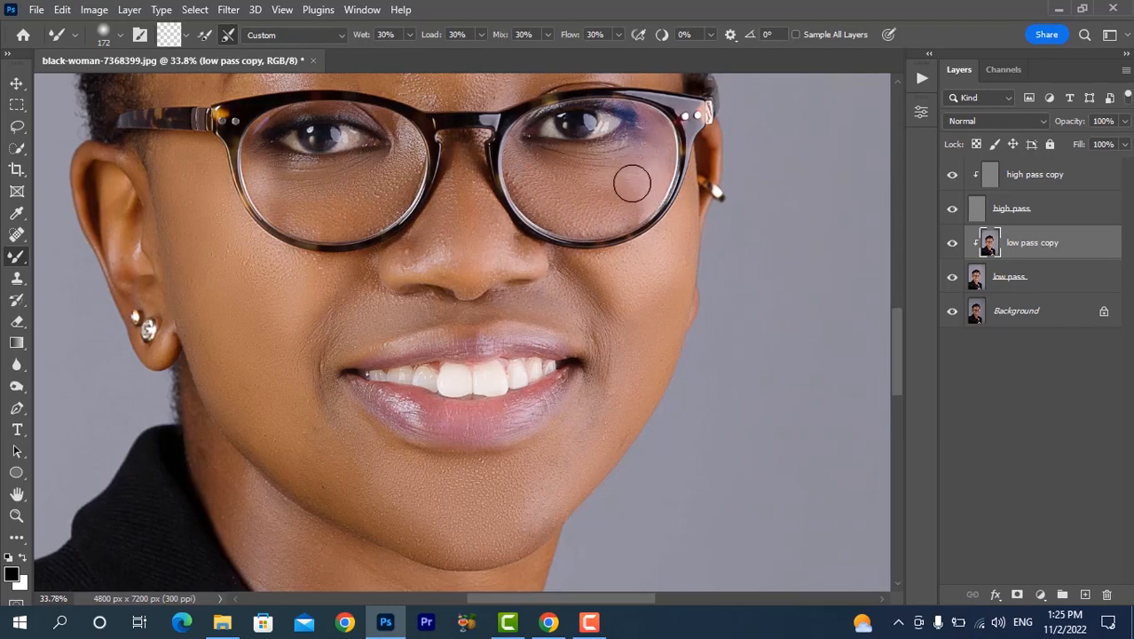
- Reduce the Mixer Brush to 147 px and blend the skin between the eyebrows and the glasses frame
scroll(632, 183, up, 3)
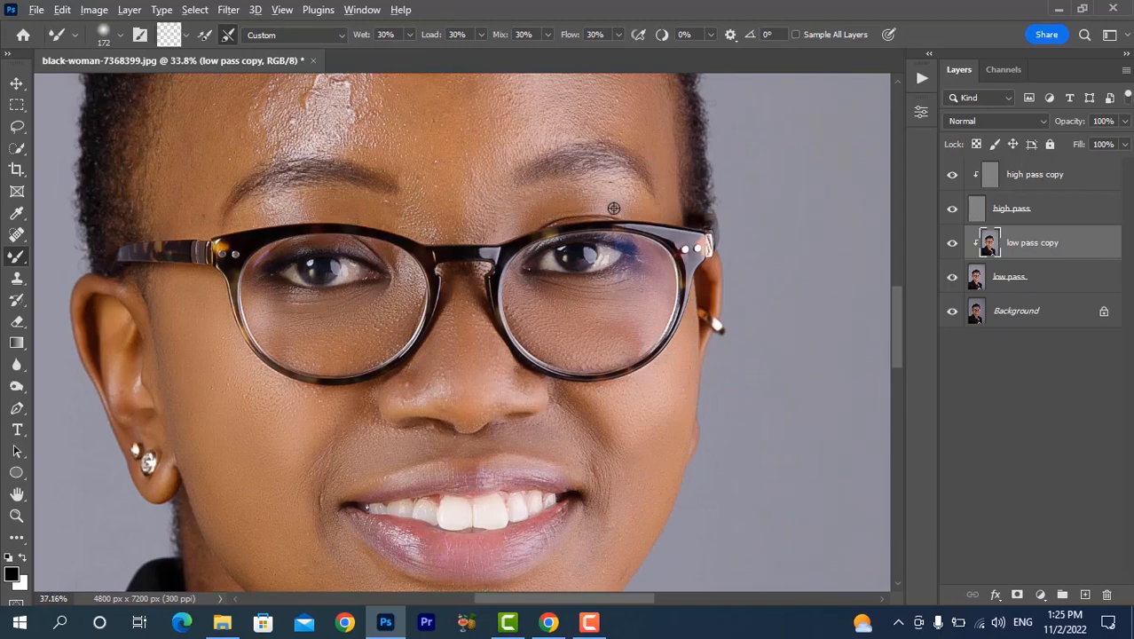
scroll(614, 208, up, 2)
key(bracketleft)
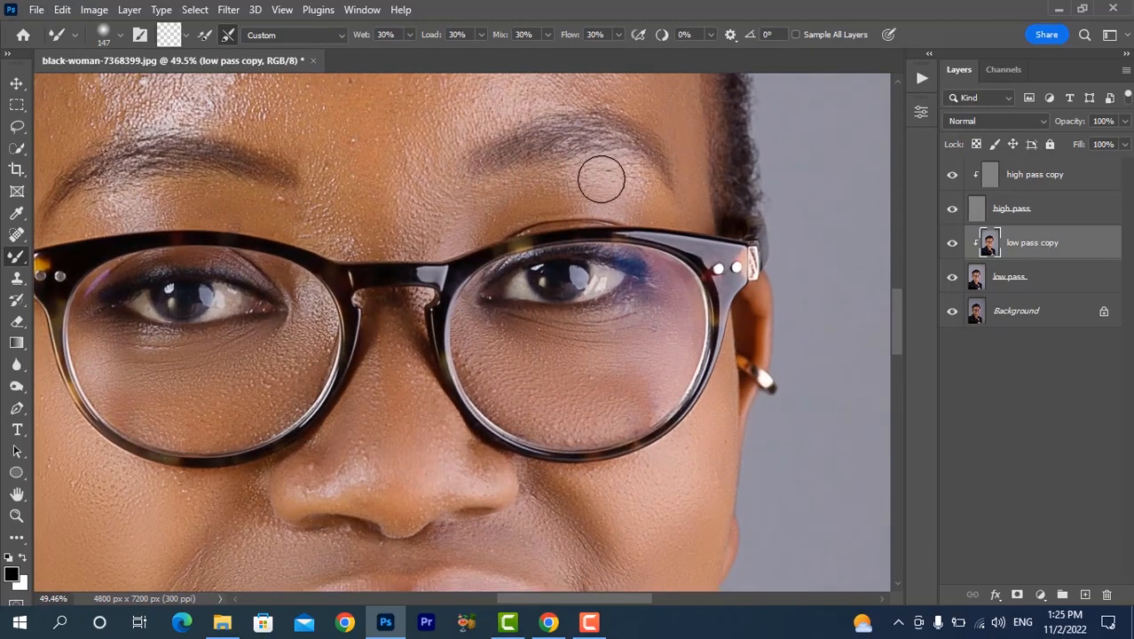
drag(573, 203, 491, 211)
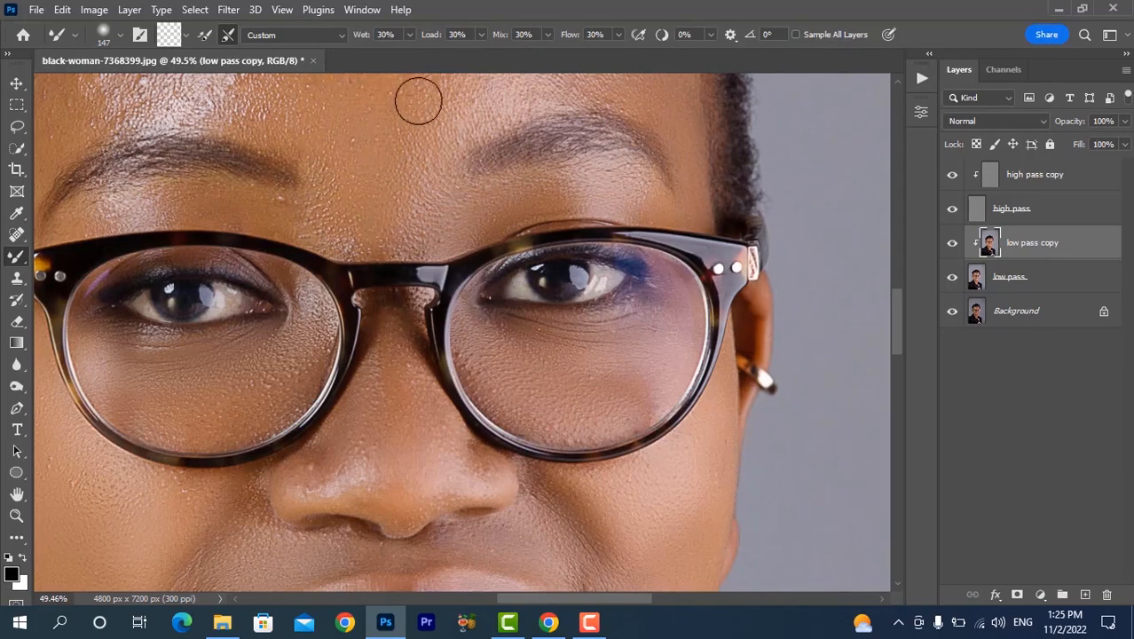
scroll(363, 252, left, 3)
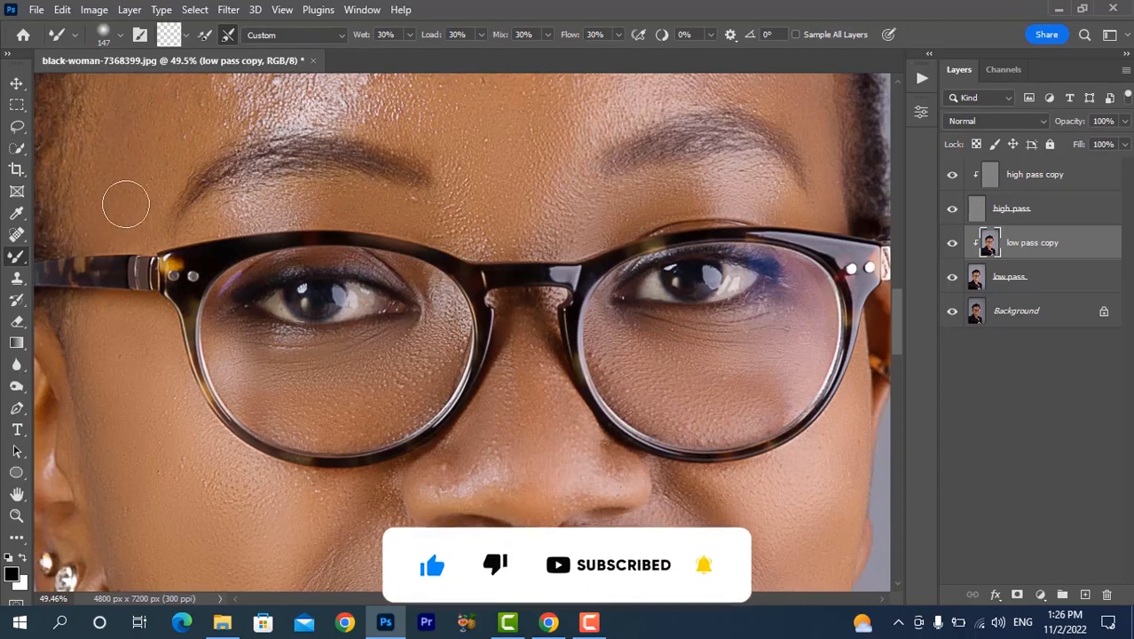
scroll(159, 169, up, 3)
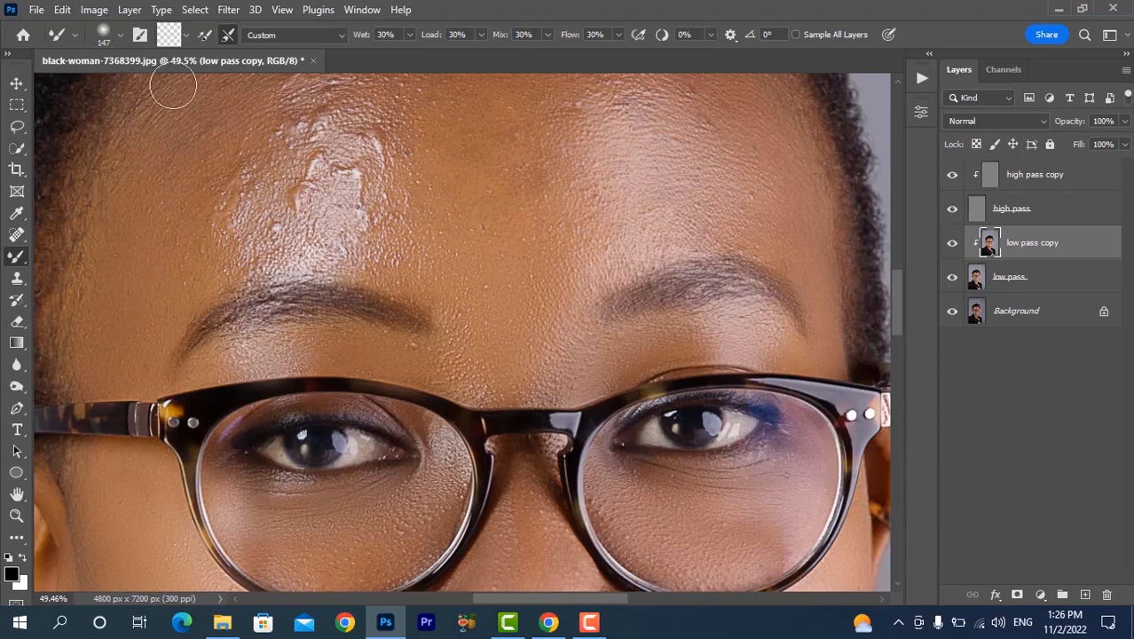
scroll(196, 211, up, 2)
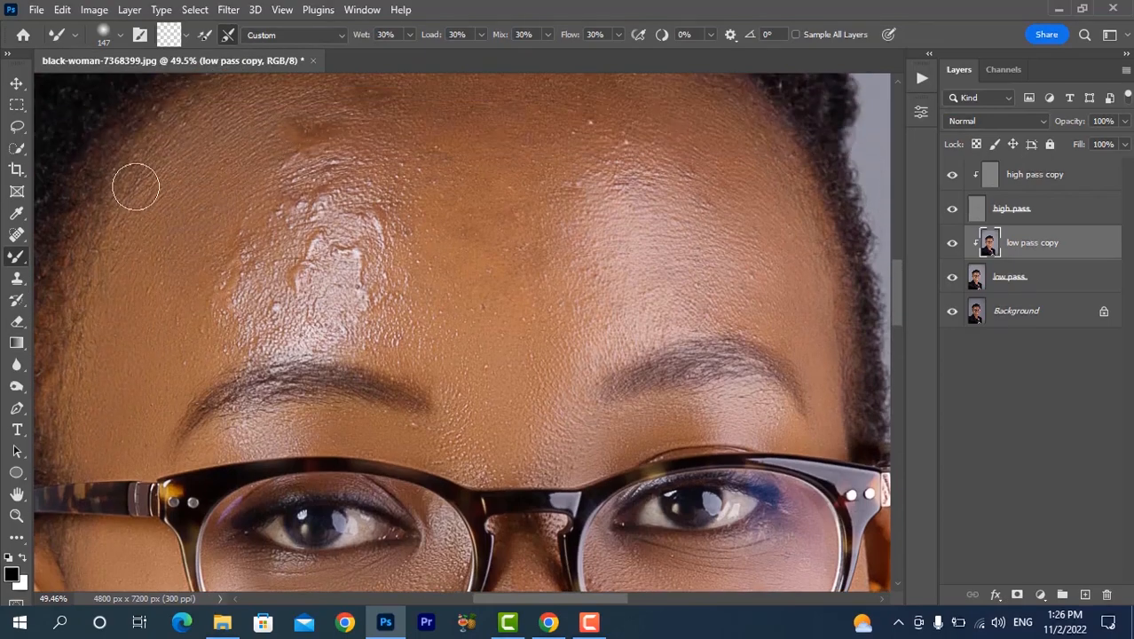
scroll(276, 161, down, 2)
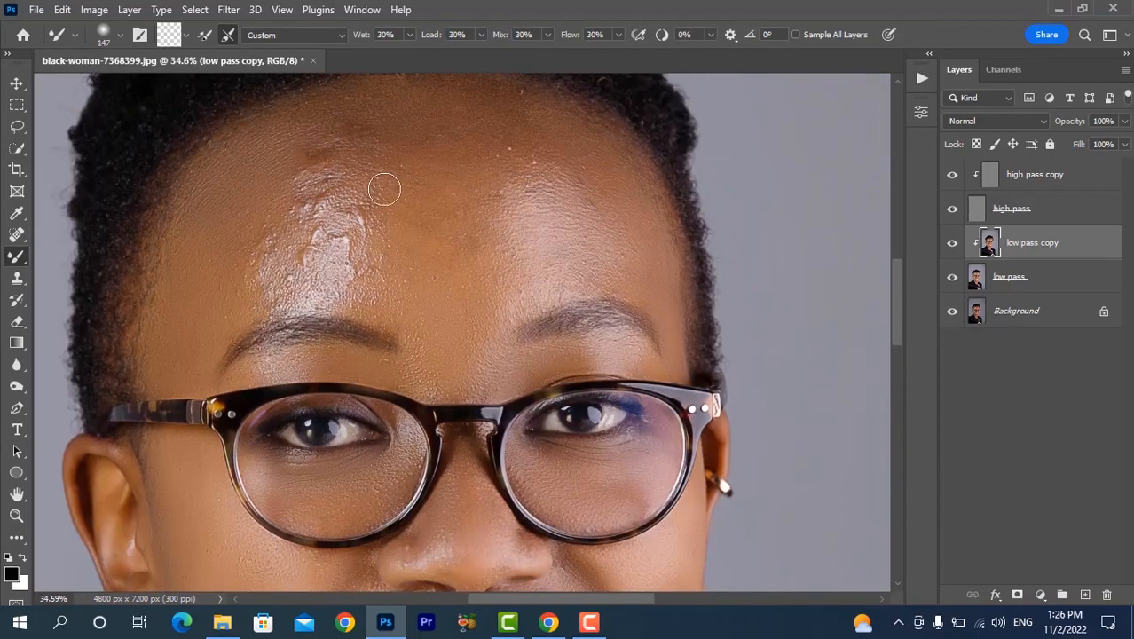
- Enlarge the Mixer Brush to 257 px and blend the shiny highlights and uneven tones across the forehead
drag(381, 183, 398, 185)
scroll(437, 195, down, 5)
scroll(444, 204, up, 6)
scroll(444, 204, down, 2)
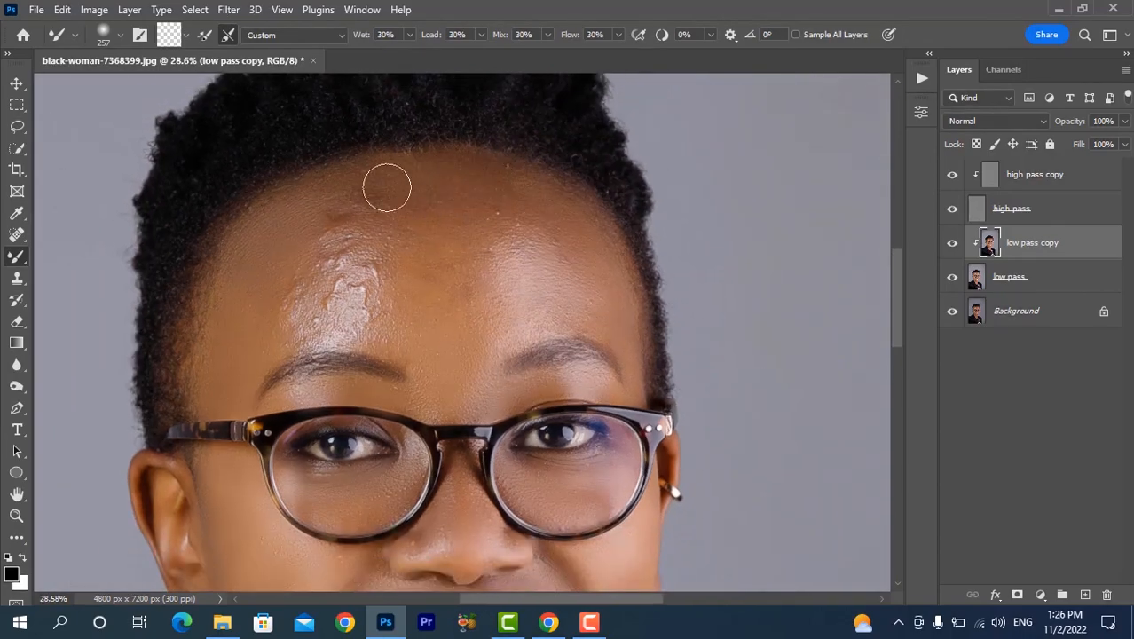
mouse_move(366, 245)
mouse_down()
mouse_move(370, 316)
mouse_move(351, 322)
mouse_move(324, 250)
mouse_move(306, 277)
mouse_up()
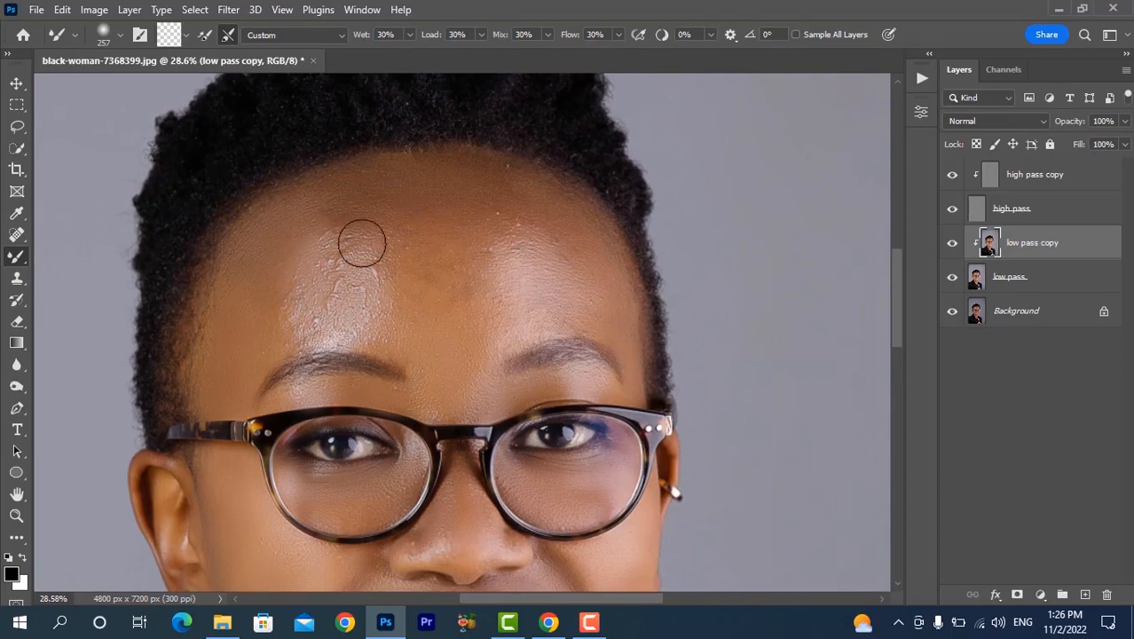
mouse_move(388, 231)
mouse_down()
mouse_move(337, 247)
mouse_move(334, 297)
mouse_move(371, 261)
mouse_move(363, 291)
mouse_move(344, 309)
mouse_move(333, 276)
mouse_move(317, 300)
mouse_move(333, 321)
mouse_move(365, 305)
mouse_move(384, 260)
mouse_move(356, 219)
mouse_move(314, 241)
mouse_move(372, 214)
mouse_move(395, 219)
mouse_move(333, 228)
mouse_move(276, 279)
mouse_move(261, 324)
mouse_up()
mouse_move(434, 293)
mouse_down()
mouse_move(400, 330)
mouse_move(414, 255)
mouse_move(429, 283)
mouse_move(453, 277)
mouse_move(464, 372)
mouse_move(457, 351)
mouse_move(450, 388)
mouse_move(475, 328)
mouse_move(476, 240)
mouse_move(471, 268)
mouse_move(508, 194)
mouse_move(587, 295)
mouse_move(603, 311)
mouse_move(619, 305)
mouse_move(598, 239)
mouse_move(562, 193)
mouse_move(550, 204)
mouse_move(536, 185)
mouse_move(606, 252)
mouse_move(622, 318)
mouse_move(601, 258)
mouse_move(562, 221)
mouse_move(570, 227)
mouse_move(525, 197)
mouse_move(441, 188)
mouse_move(499, 200)
mouse_move(404, 169)
mouse_move(474, 188)
mouse_move(430, 175)
mouse_move(520, 177)
mouse_move(389, 179)
mouse_move(477, 212)
mouse_move(361, 196)
mouse_move(331, 207)
mouse_move(451, 205)
mouse_move(509, 219)
mouse_move(428, 209)
mouse_move(505, 227)
mouse_move(417, 225)
mouse_move(476, 233)
mouse_up()
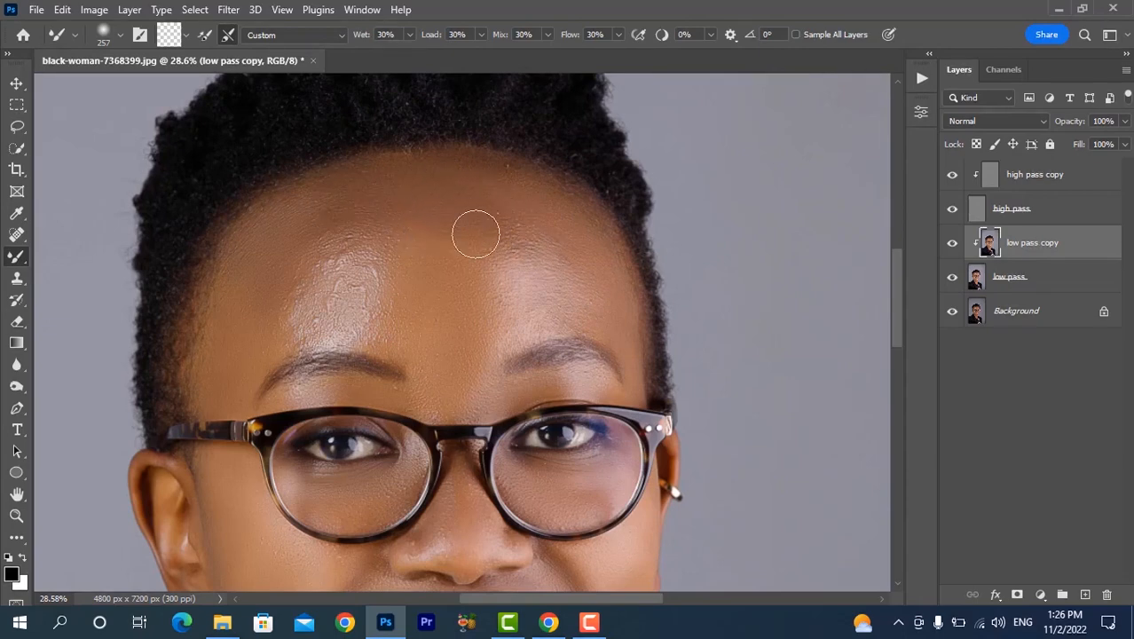
mouse_move(464, 307)
mouse_down()
mouse_move(478, 270)
mouse_move(459, 326)
mouse_move(431, 247)
mouse_move(434, 340)
mouse_move(435, 213)
mouse_up()
- Blend the uneven skin tones on the neck below the jaw with the Mixer Brush
alt+scroll(456, 223, down, 3)
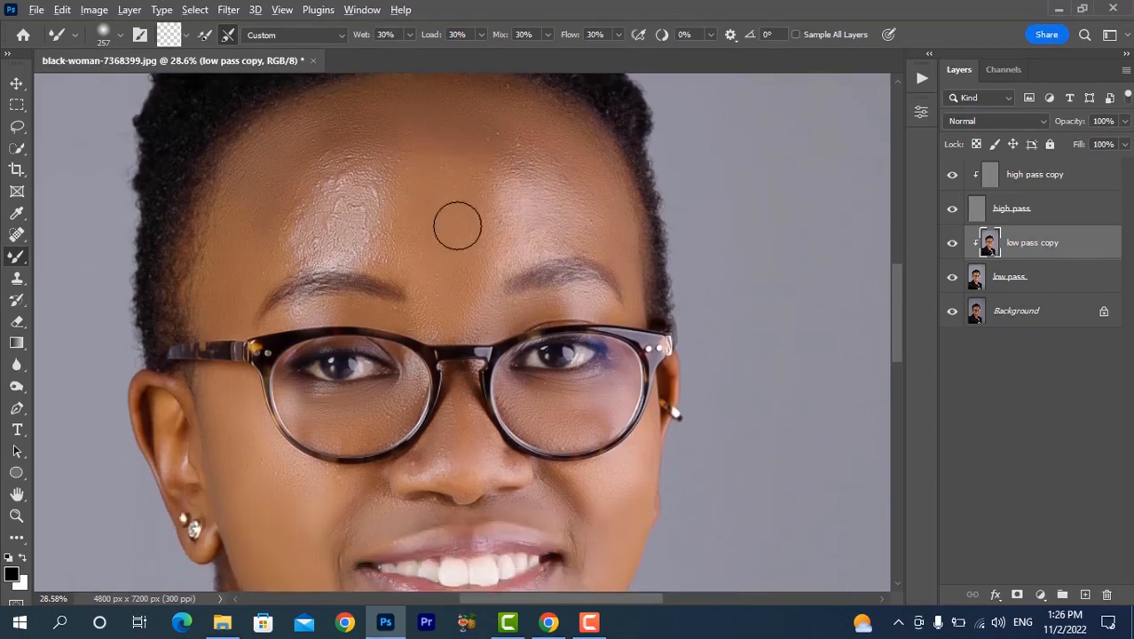
alt+scroll(457, 229, down, 1)
scroll(457, 356, down, 5)
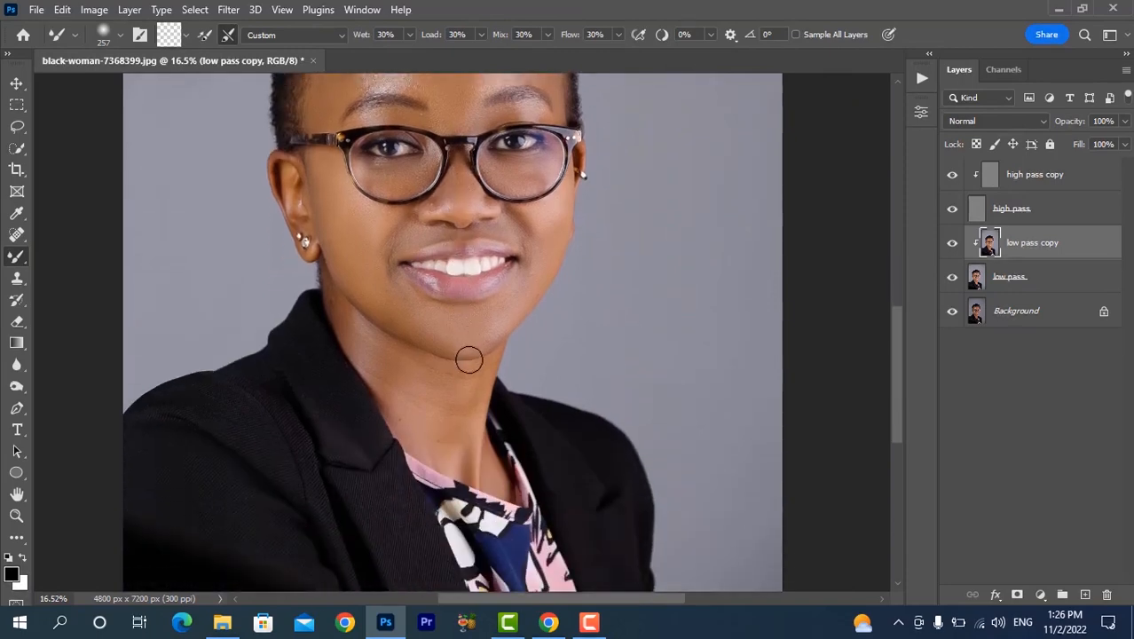
alt+scroll(455, 358, up, 3)
scroll(453, 357, down, 1)
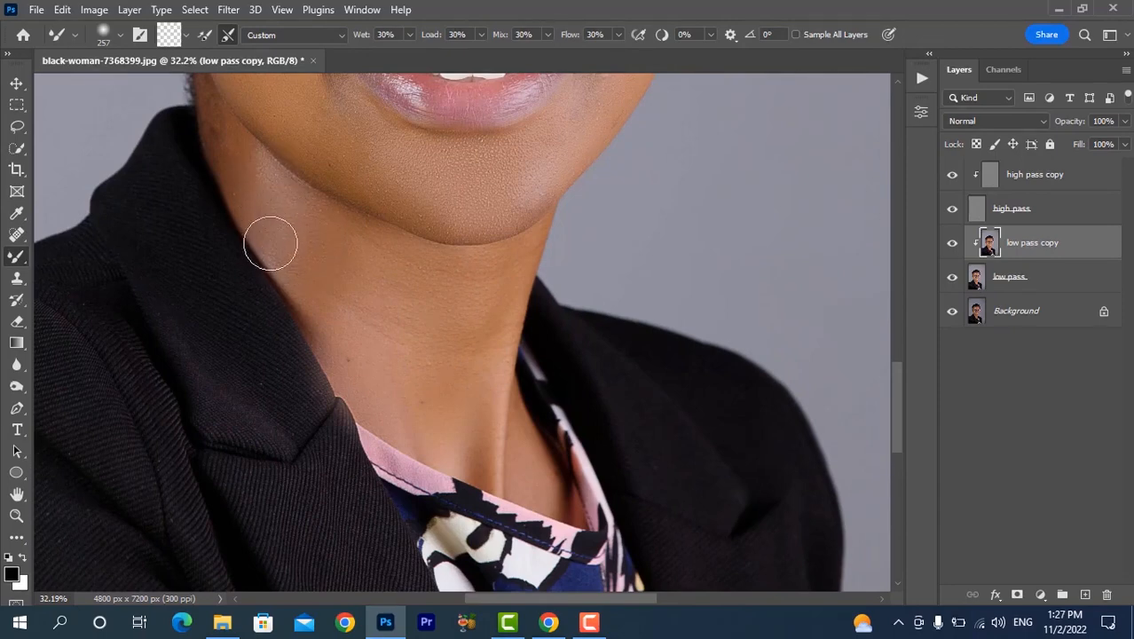
scroll(238, 164, up, 3)
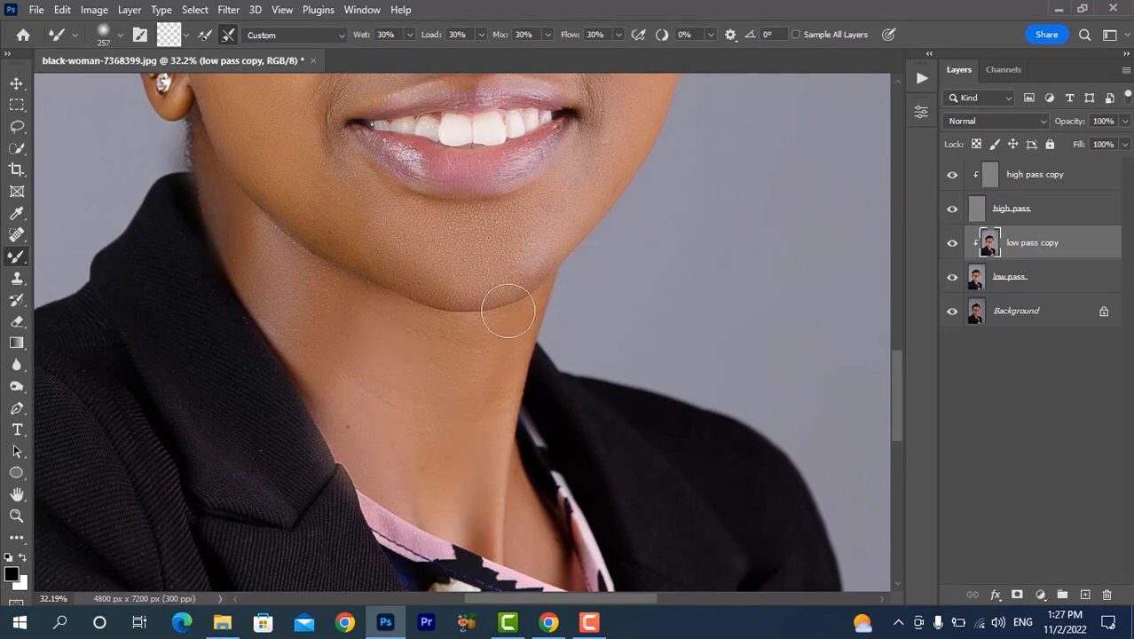
scroll(521, 315, down, 2)
scroll(523, 318, down, 1)
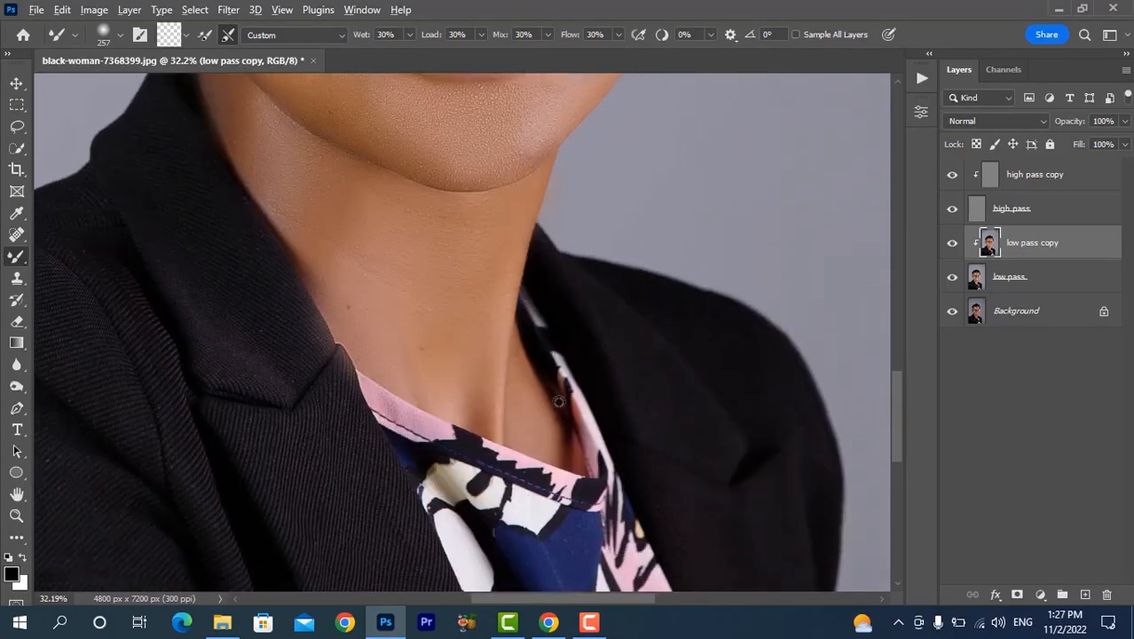
- Reduce the Mixer Brush to 186 px and blend the neck skin beside the blouse collar
scroll(558, 400, up, 3)
scroll(535, 391, down, 1)
drag(529, 393, 507, 409)
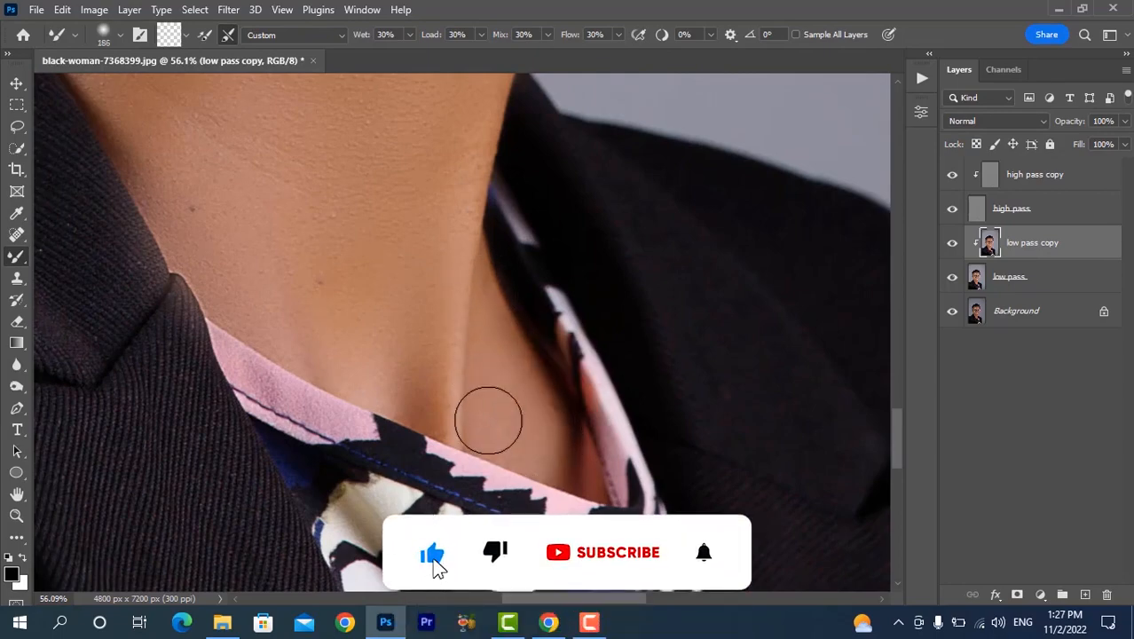
scroll(401, 244, down, 1)
scroll(387, 246, down, 1)
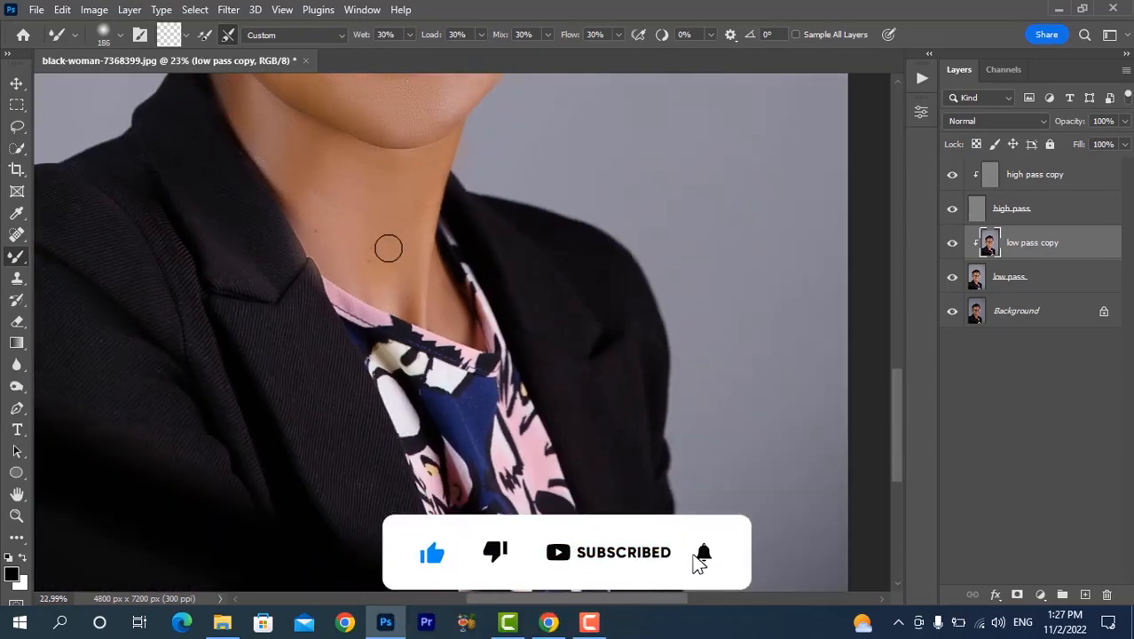
- Compare the portrait before and after the smoothing by hiding and reshowing the low pass copy layer
scroll(388, 253, up, 3)
scroll(389, 253, down, 2)
scroll(404, 279, up, 3)
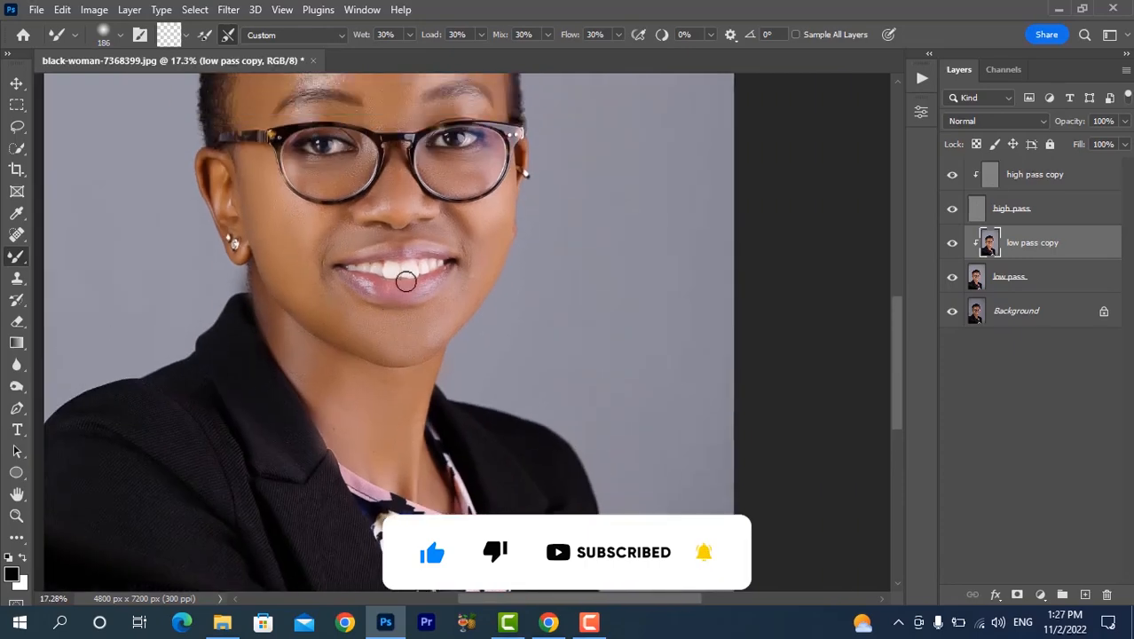
scroll(402, 277, down, 1)
scroll(408, 302, up, 1)
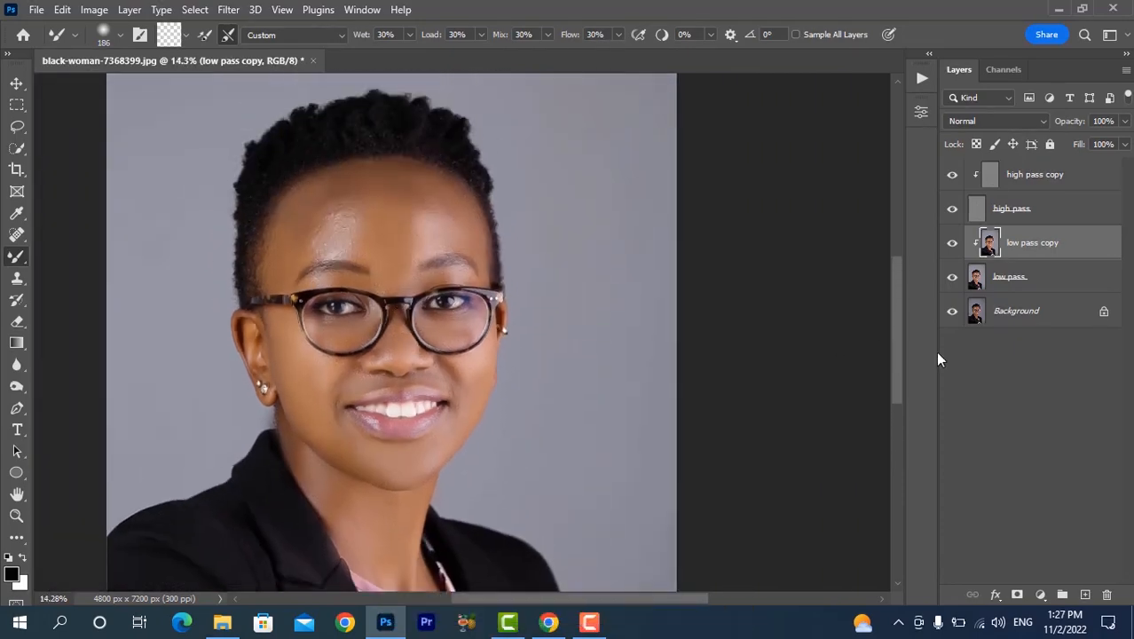
click(951, 247)
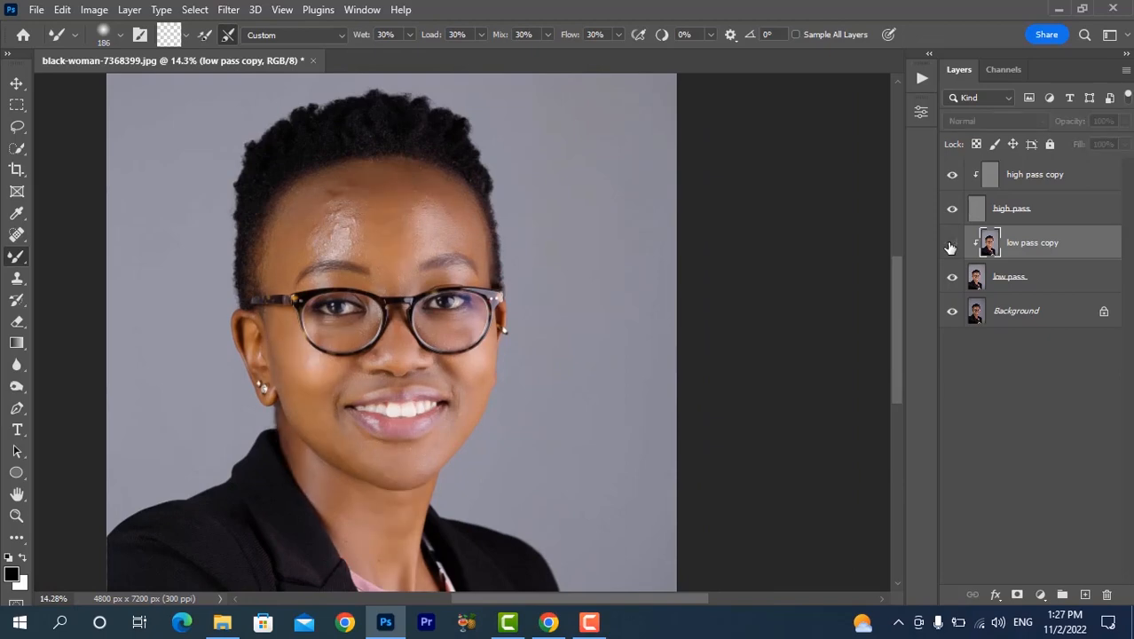
click(951, 247)
scroll(446, 267, up, 2)
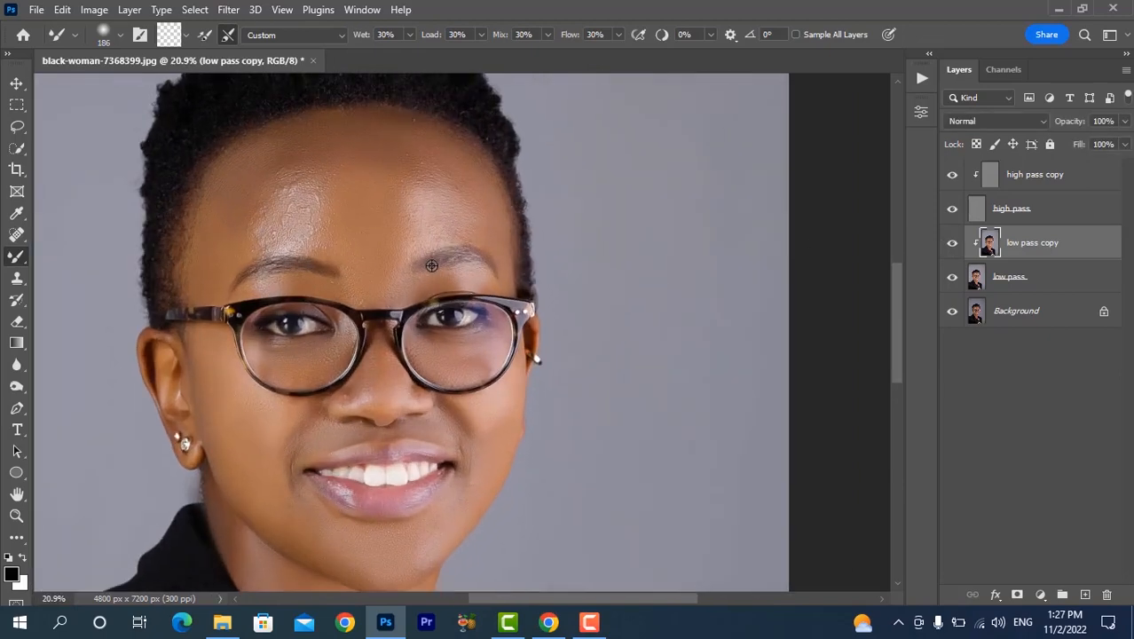
- Select the high pass copy layer and activate the Clone Stamp tool
click(1030, 182)
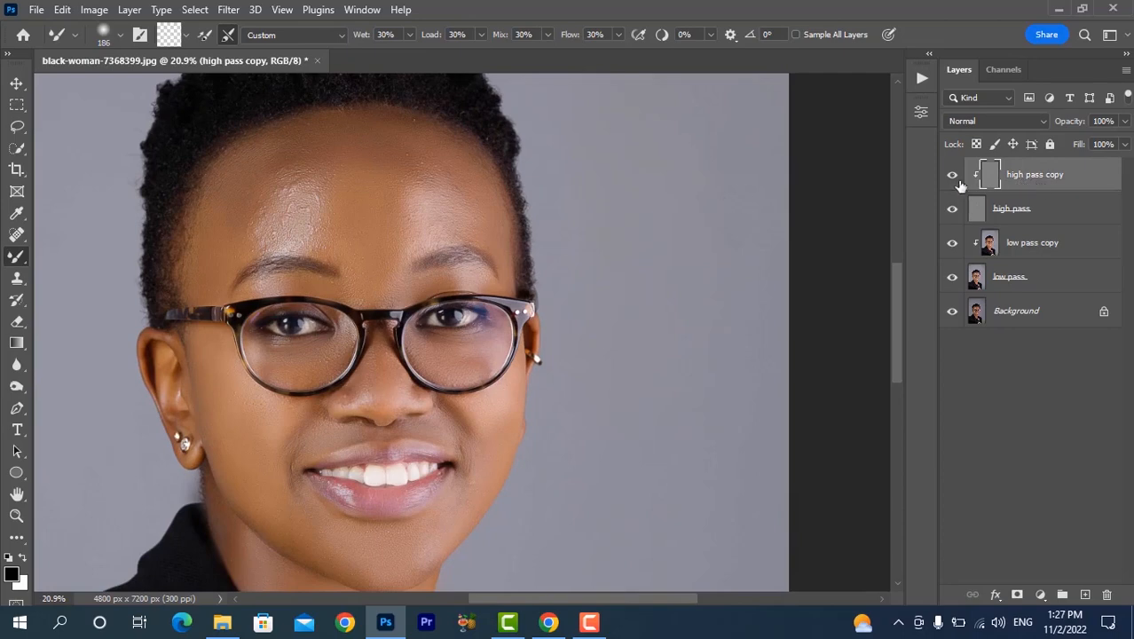
click(19, 280)
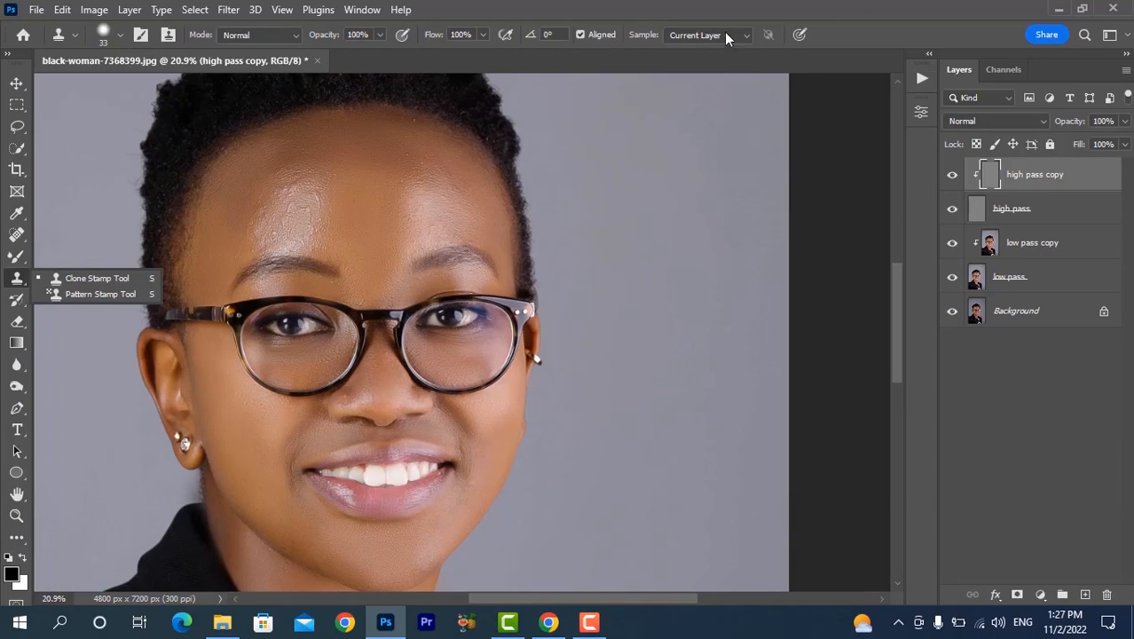
- Clone clean skin texture over the small bumps on the upper forehead near the hairline
scroll(448, 159, up, 5)
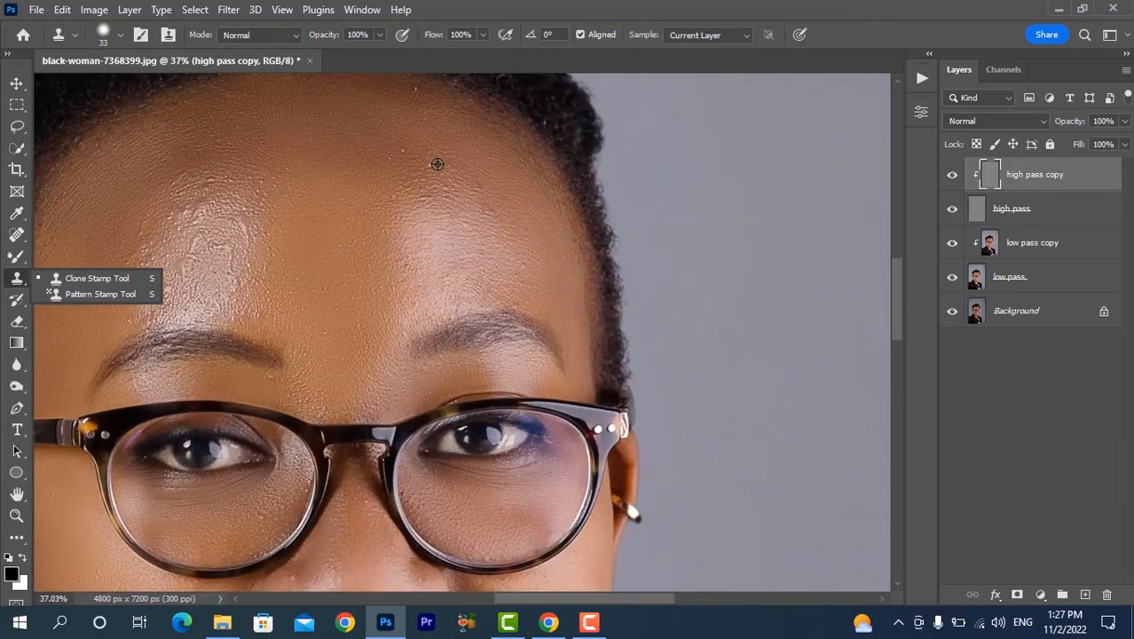
scroll(437, 163, up, 3)
scroll(422, 225, up, 5)
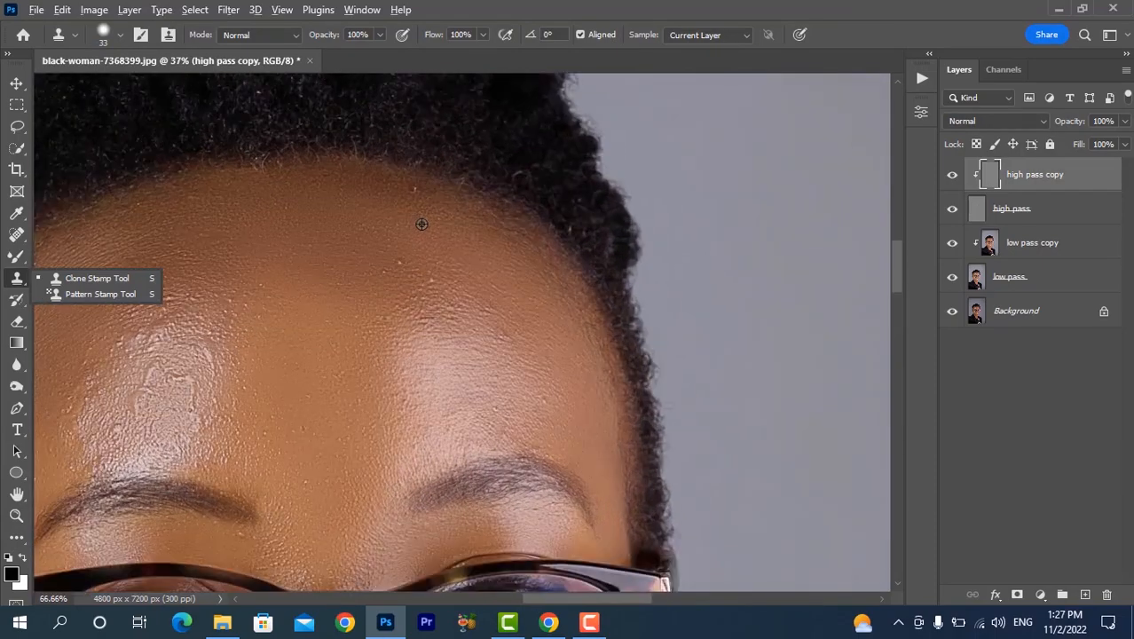
click(245, 225)
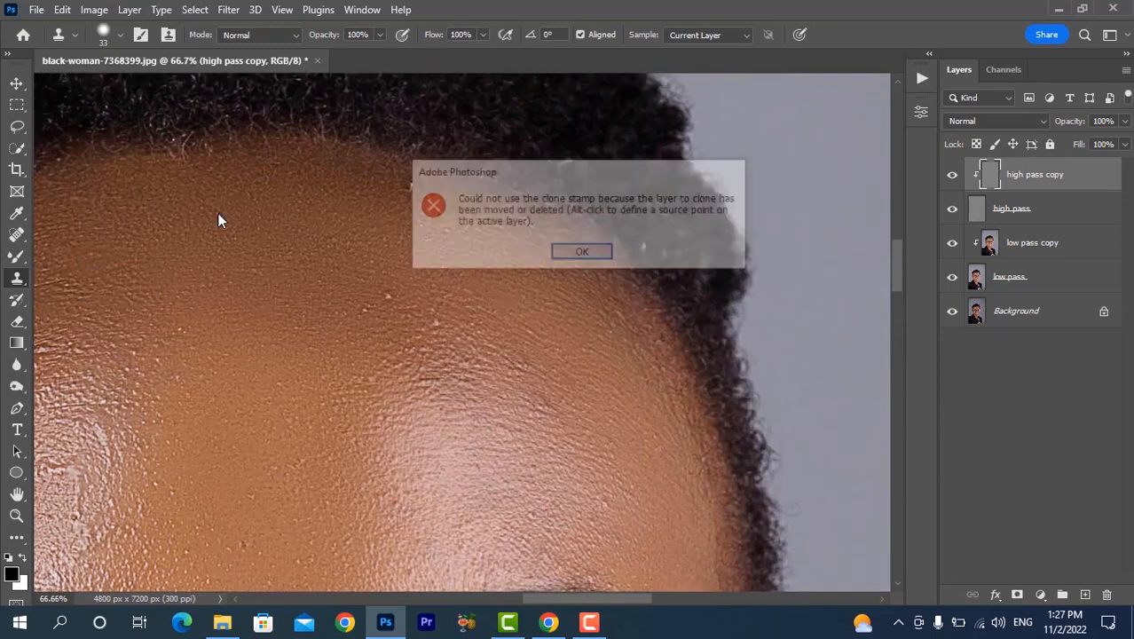
click(577, 254)
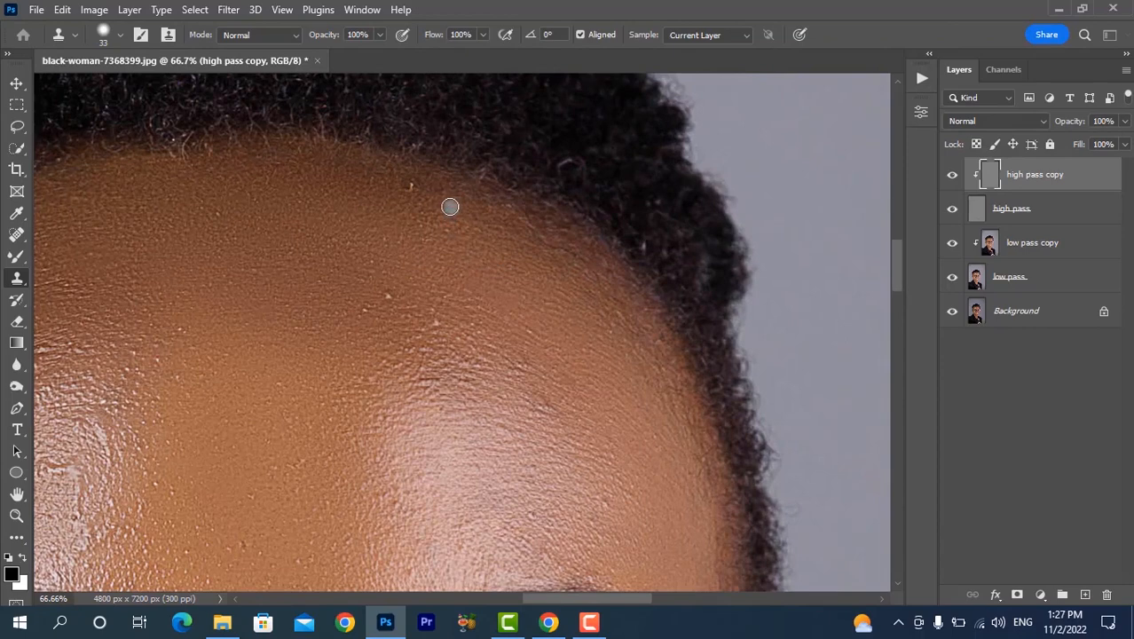
click(430, 290)
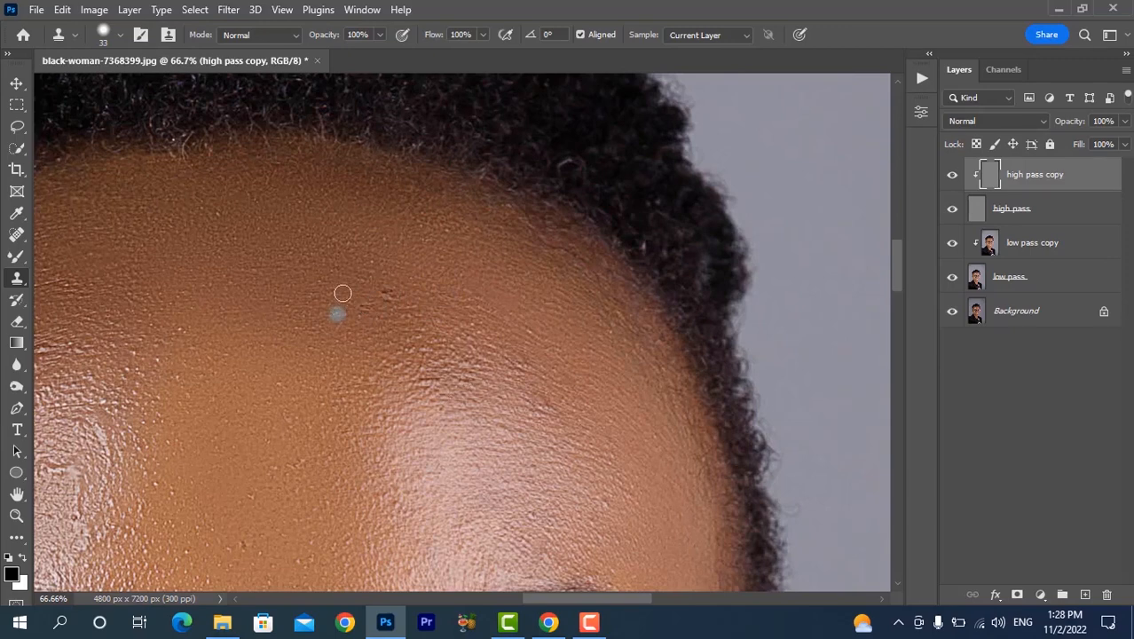
alt+click(365, 287)
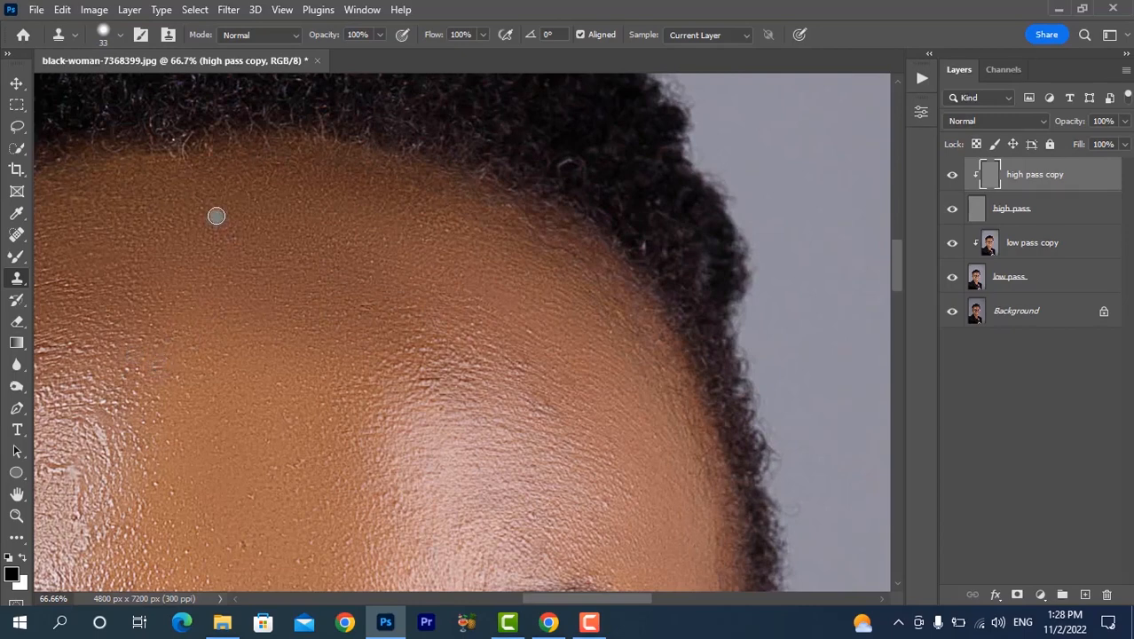
- Clone out the raised spots in the middle of the forehead and above the eyebrow on the image's right side
scroll(426, 302, down, 3)
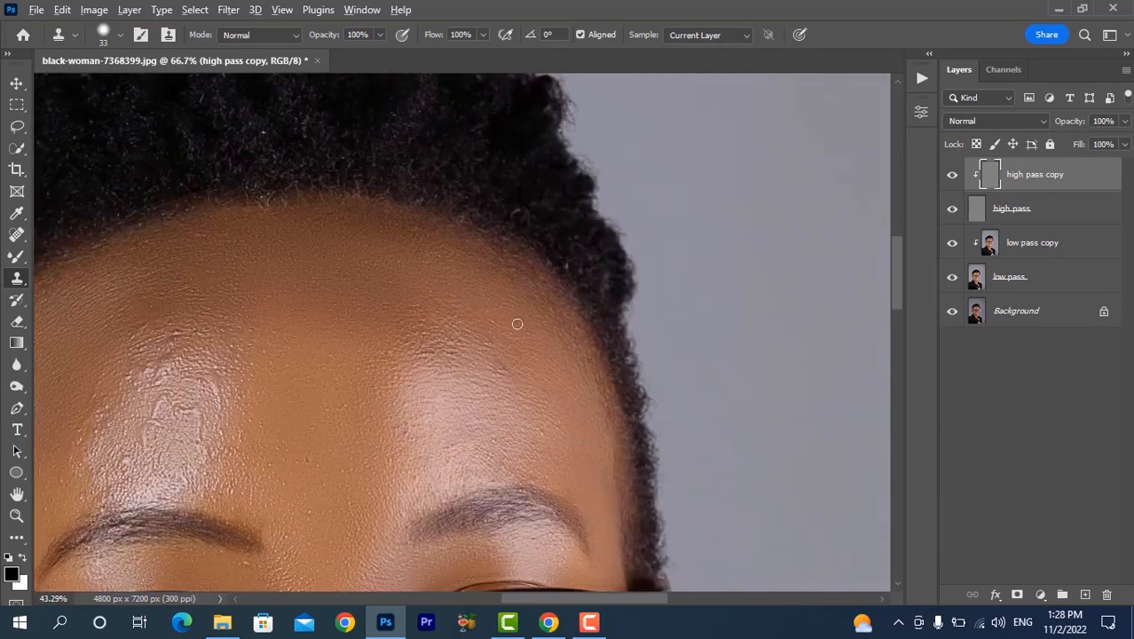
scroll(514, 321, down, 5)
scroll(293, 419, down, 2)
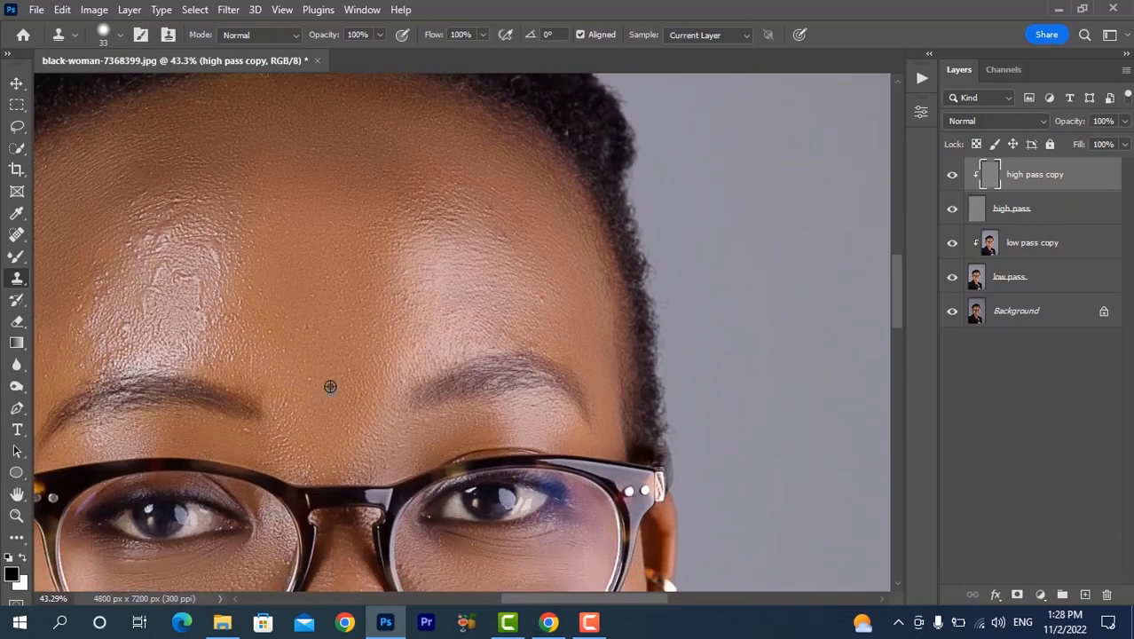
scroll(331, 384, up, 2)
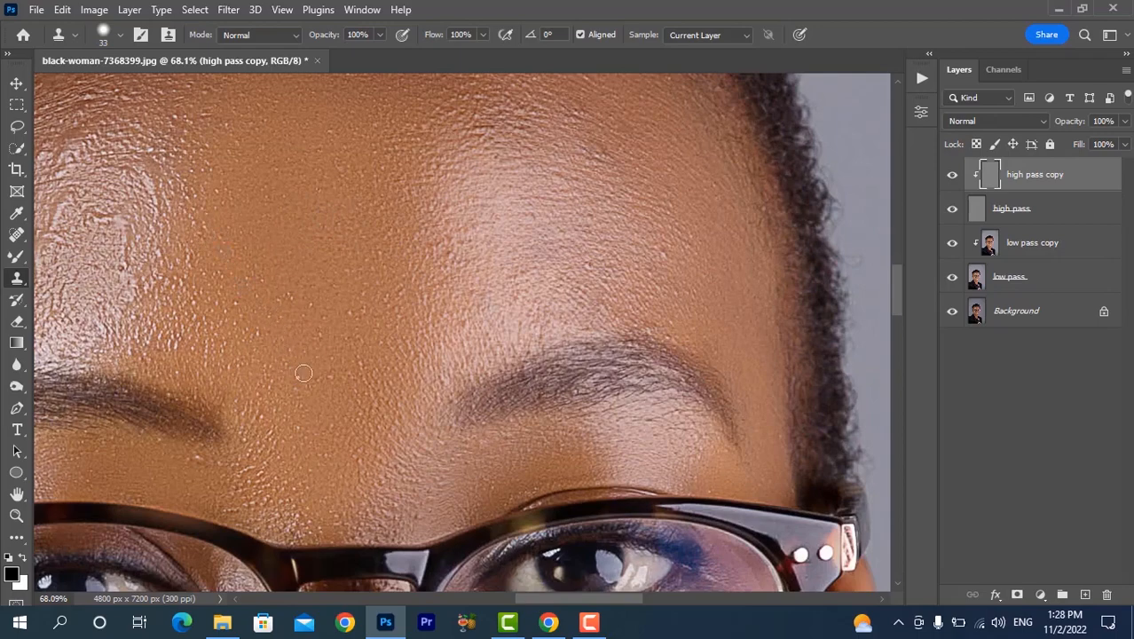
drag(314, 334, 401, 320)
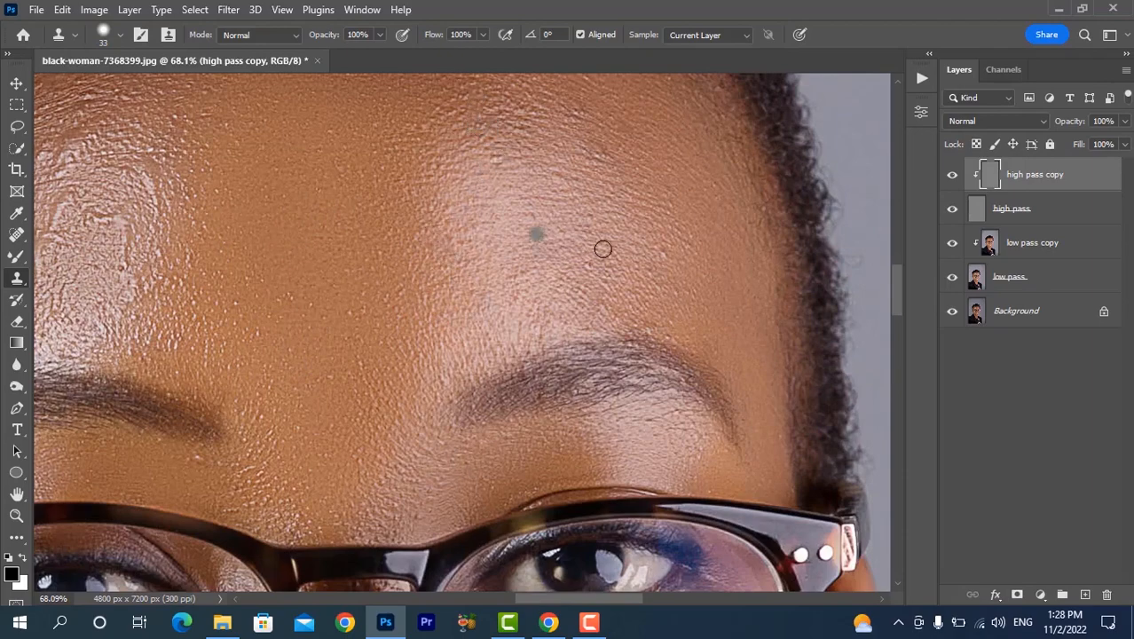
mouse_move(663, 253)
mouse_down()
mouse_move(591, 228)
mouse_move(589, 267)
mouse_up()
alt+click(575, 185)
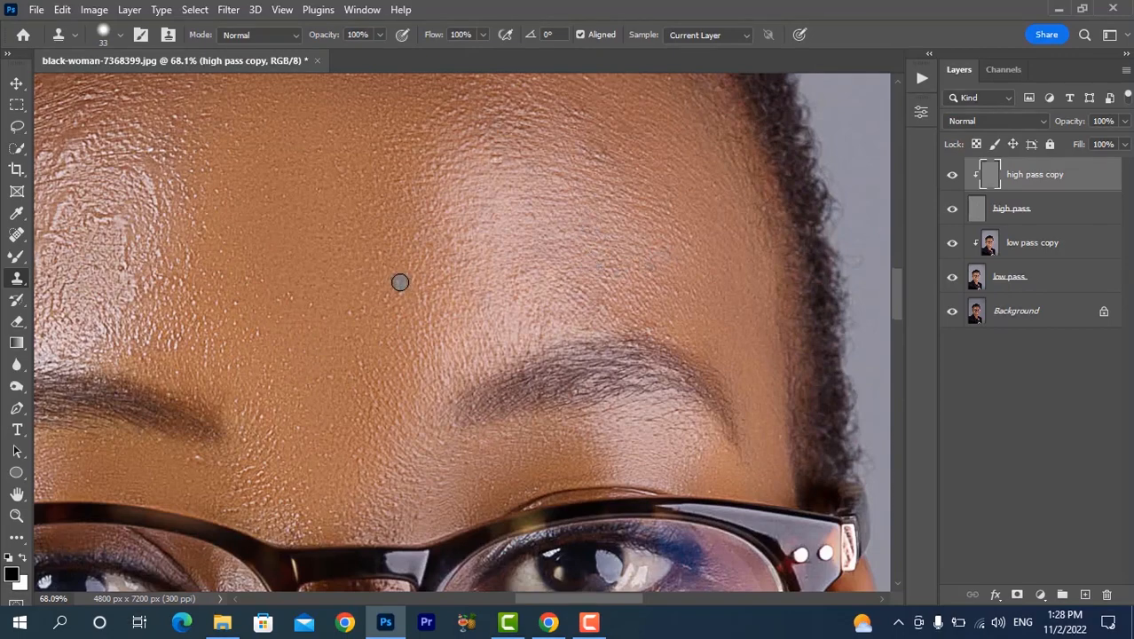
- Clean the rough skin texture between the eyebrows, just above the glasses bridge, with the Clone Stamp
scroll(302, 332, down, 3)
scroll(307, 356, left, 2)
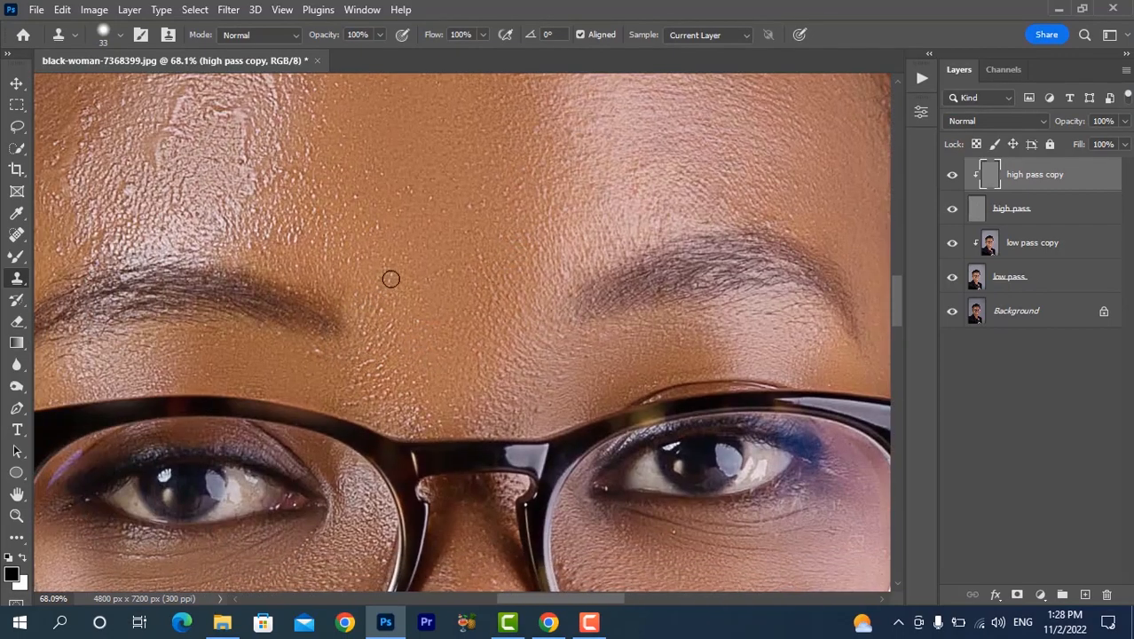
scroll(394, 279, down, 2)
scroll(413, 282, left, 1)
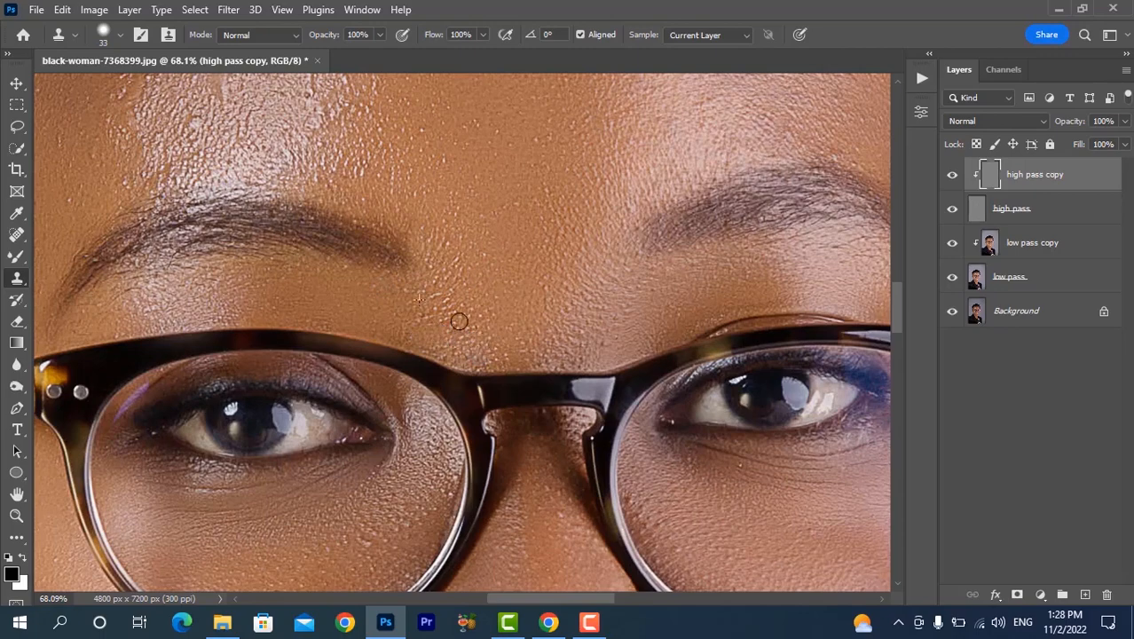
scroll(444, 294, down, 3)
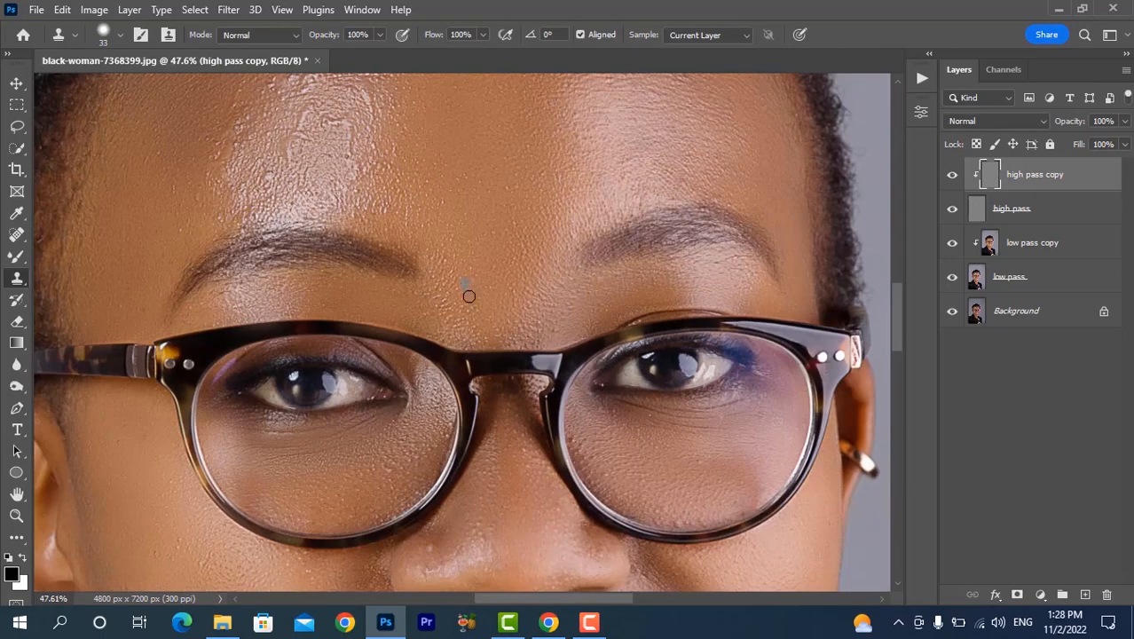
- Clone smoother skin texture over the spots on the nose bridge and nostril
scroll(471, 338, down, 1)
scroll(486, 381, up, 1)
scroll(557, 332, up, 1)
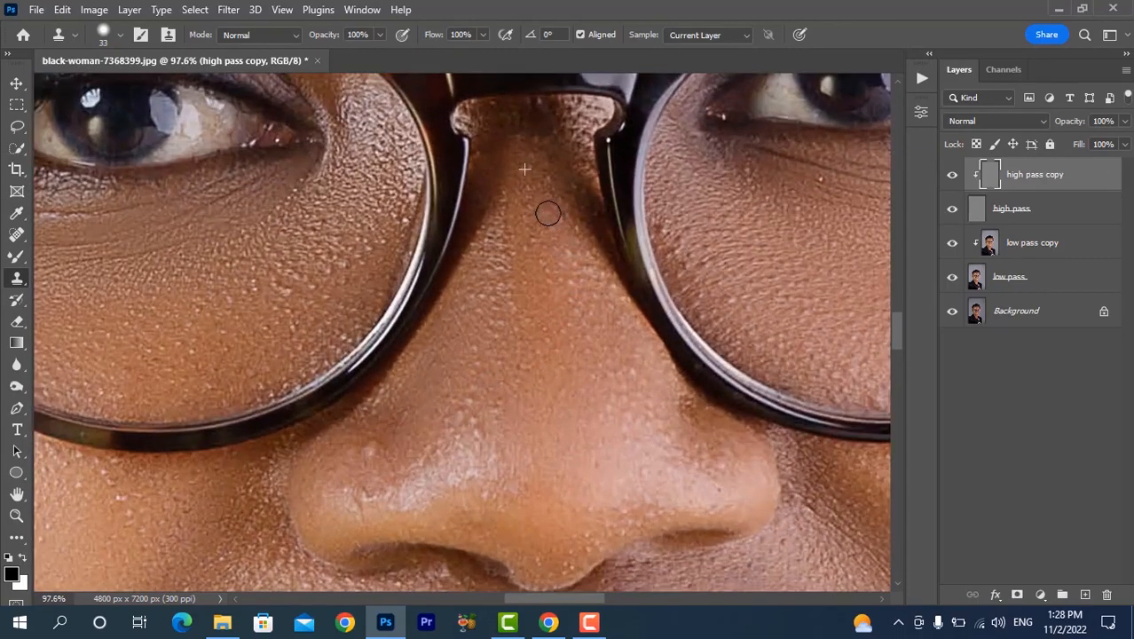
scroll(542, 352, down, 1)
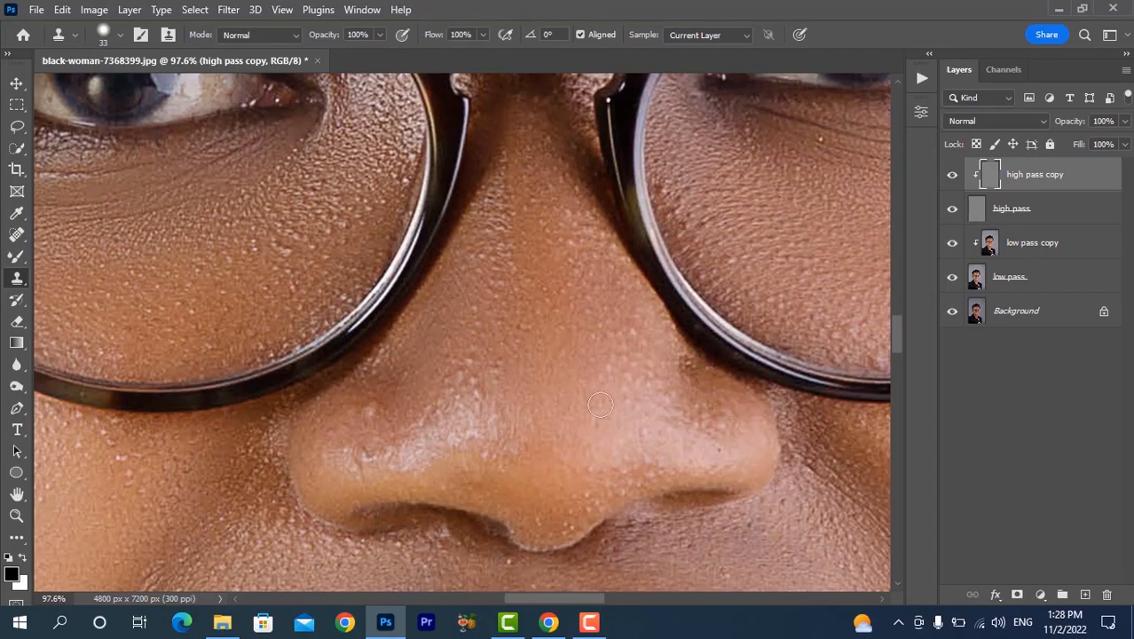
click(346, 440)
- Clone clean texture over the fine lines below the eye behind the lens on the image's left side
scroll(408, 403, down, 2)
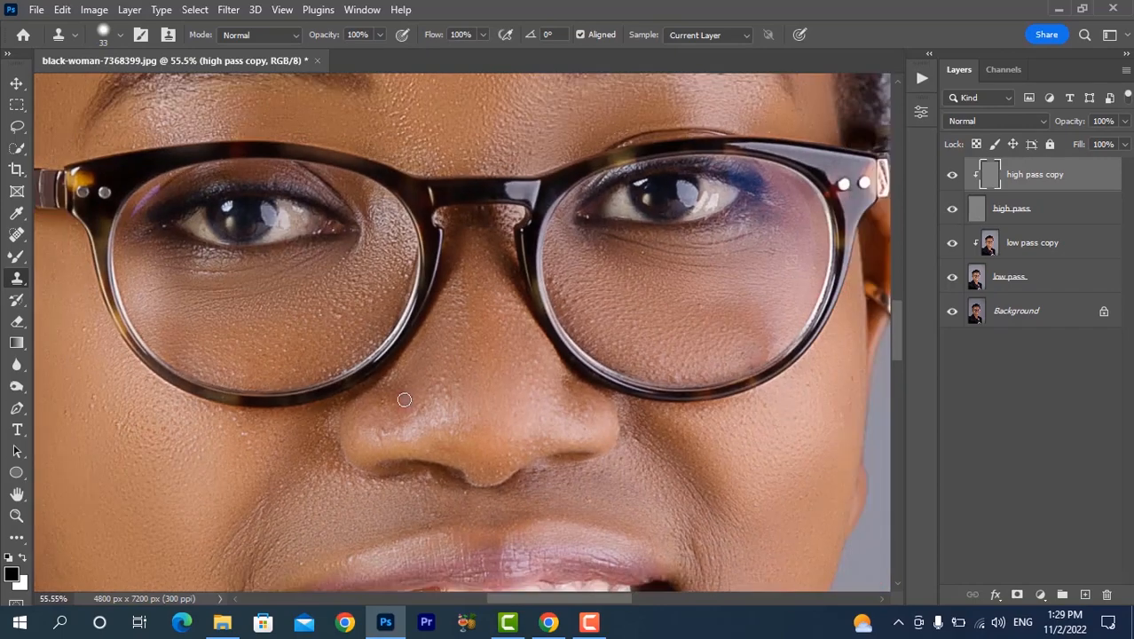
scroll(294, 418, down, 3)
scroll(236, 384, left, 3)
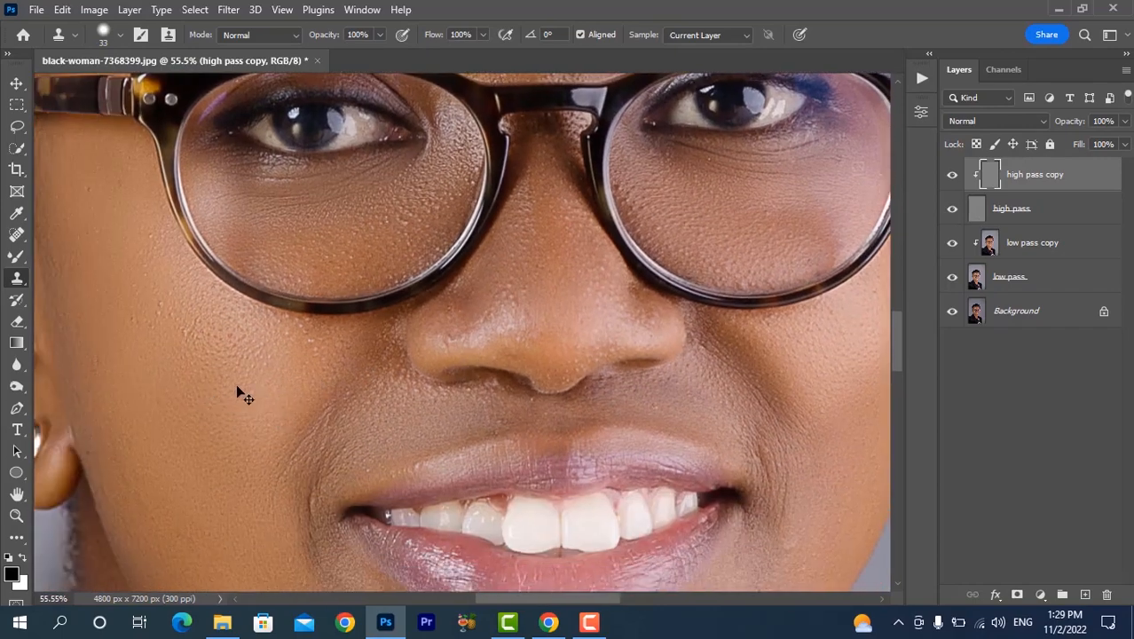
scroll(465, 241, up, 3)
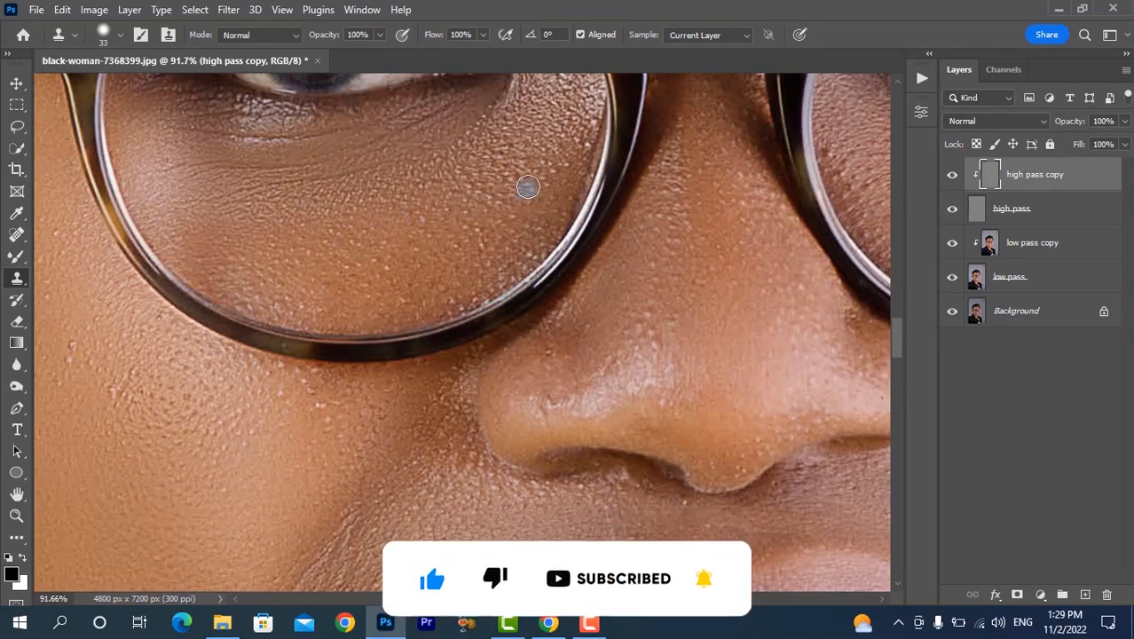
scroll(355, 266, up, 3)
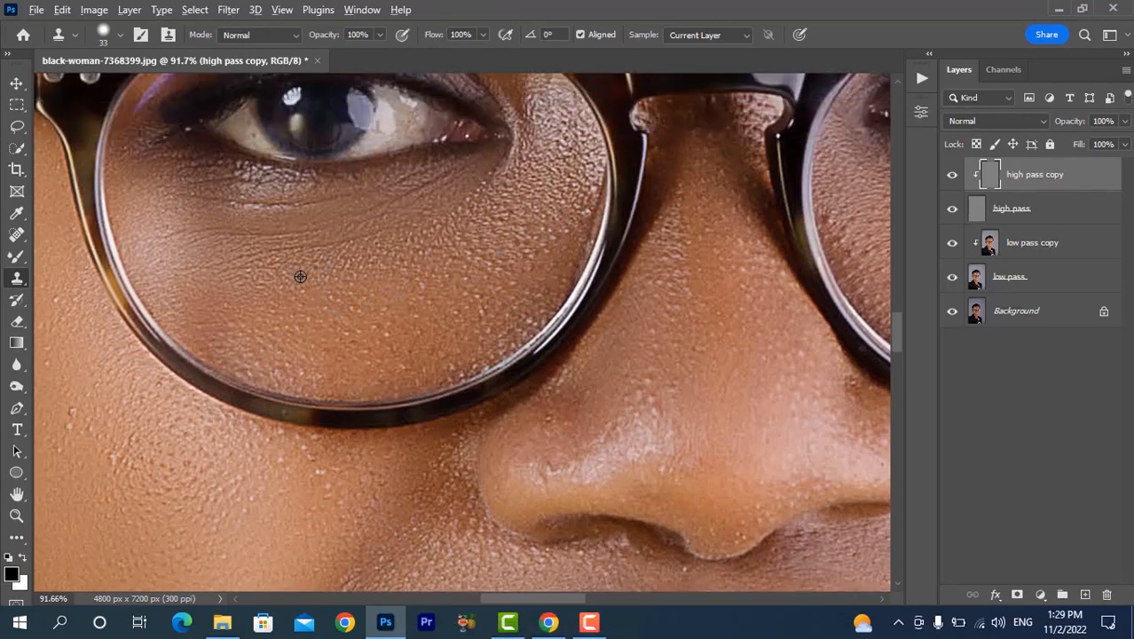
alt+click(300, 276)
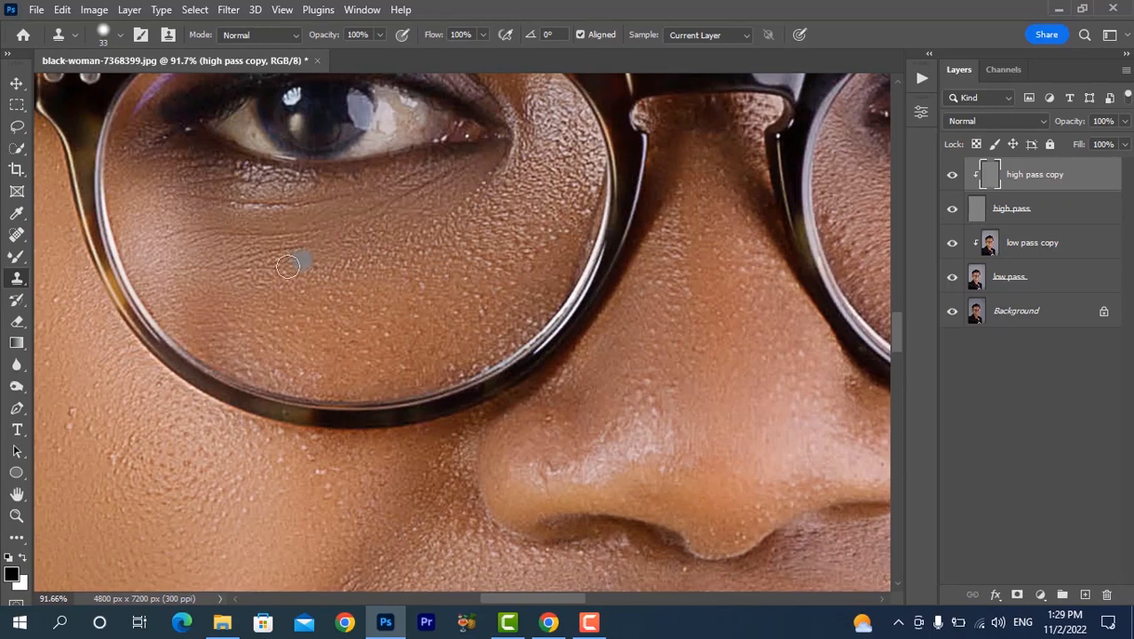
alt+click(212, 274)
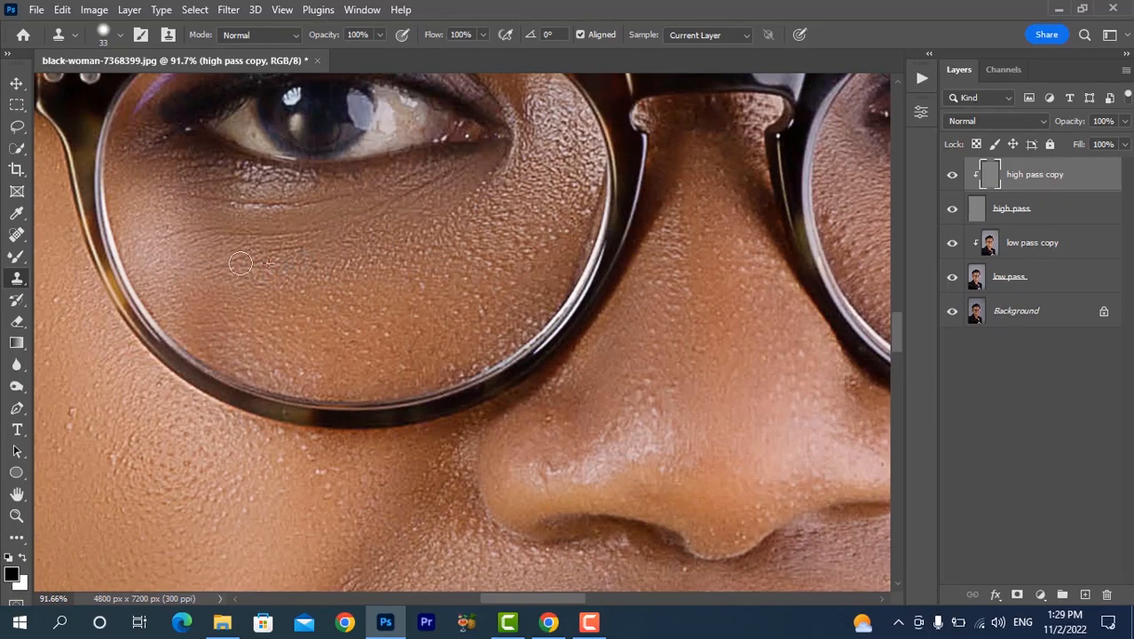
mouse_move(242, 272)
mouse_down()
mouse_move(309, 250)
mouse_move(230, 254)
mouse_up()
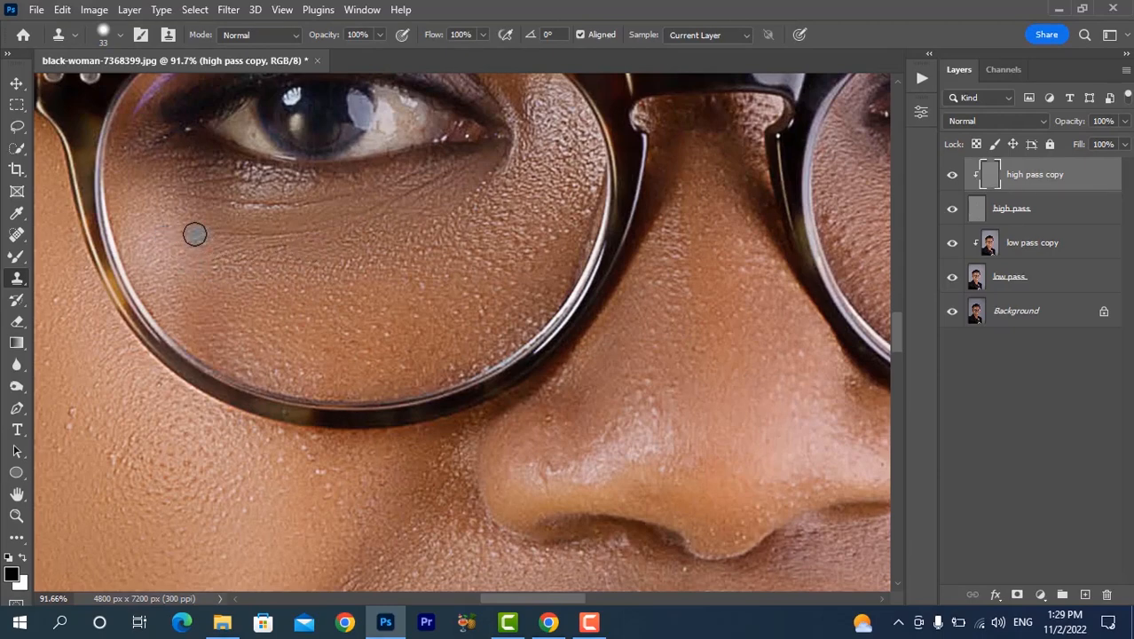
drag(197, 233, 325, 234)
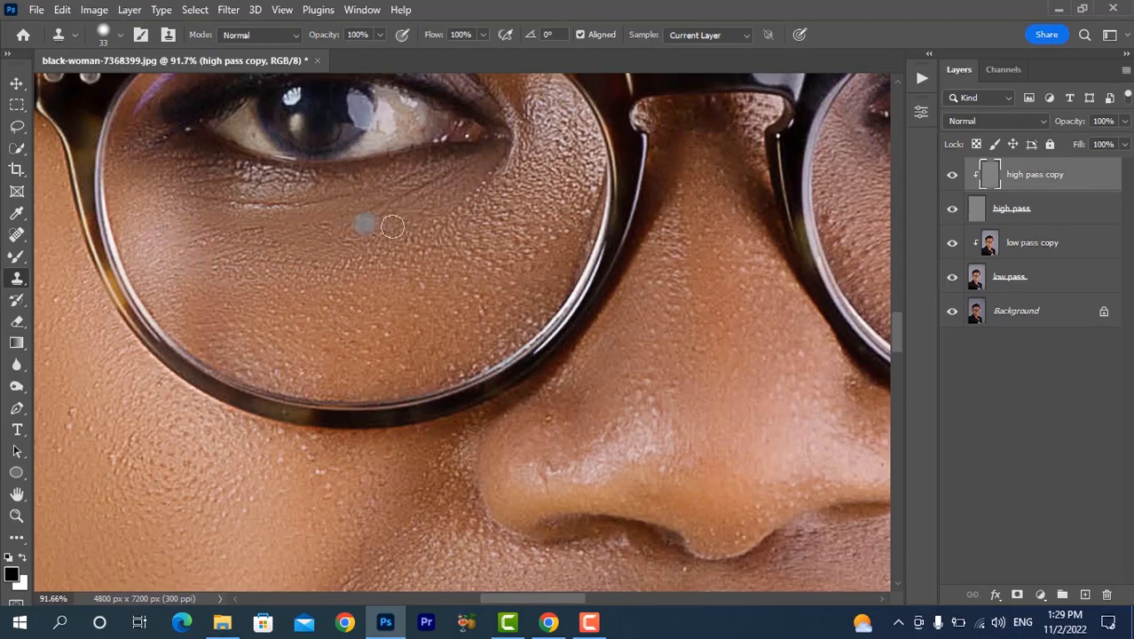
- Remove the creases running from the inner corner of the same eye with the Clone Stamp
alt+scroll(449, 227, up, 2)
scroll(435, 240, up, 1)
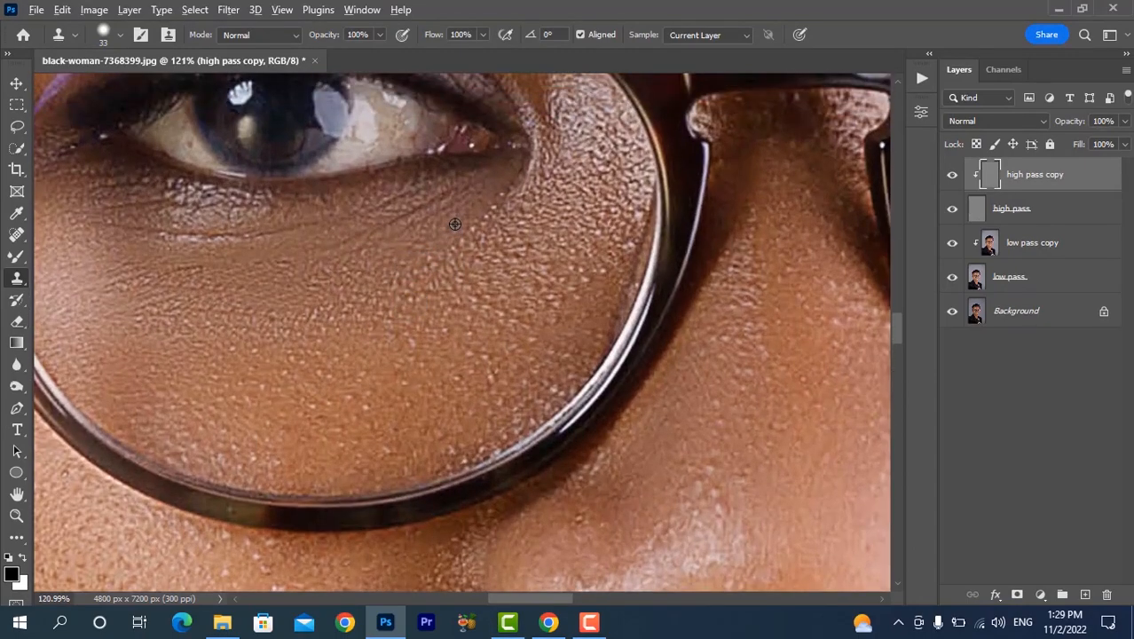
drag(473, 187, 365, 233)
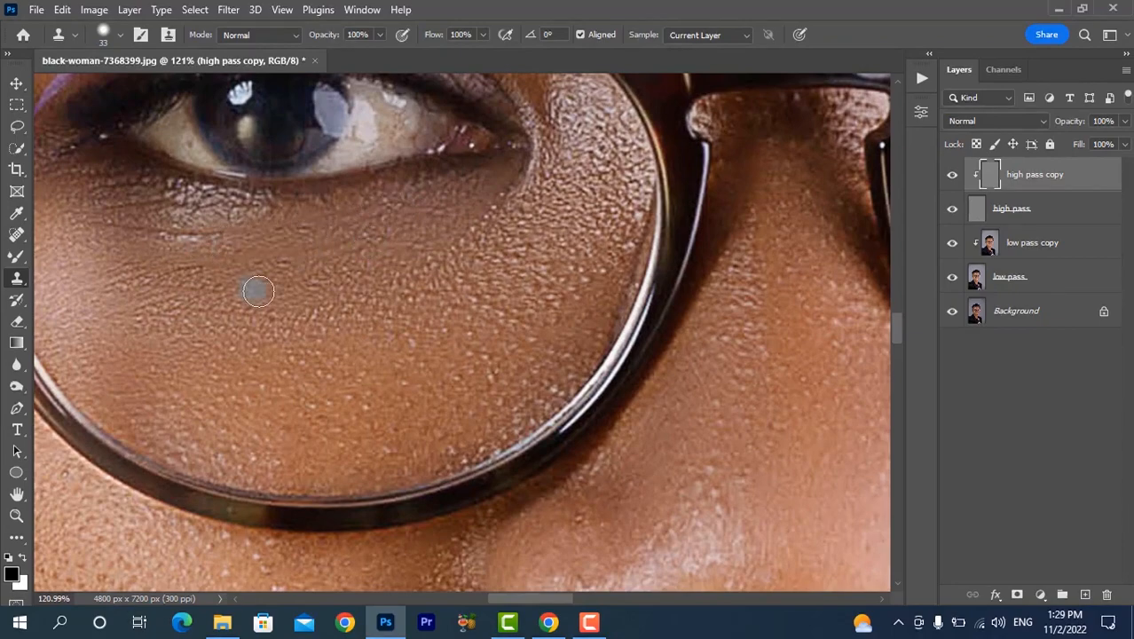
- Clone nearby skin texture over the remaining folds and the bright crease directly beneath the same eye
scroll(264, 293, up, 2)
scroll(271, 299, up, 2)
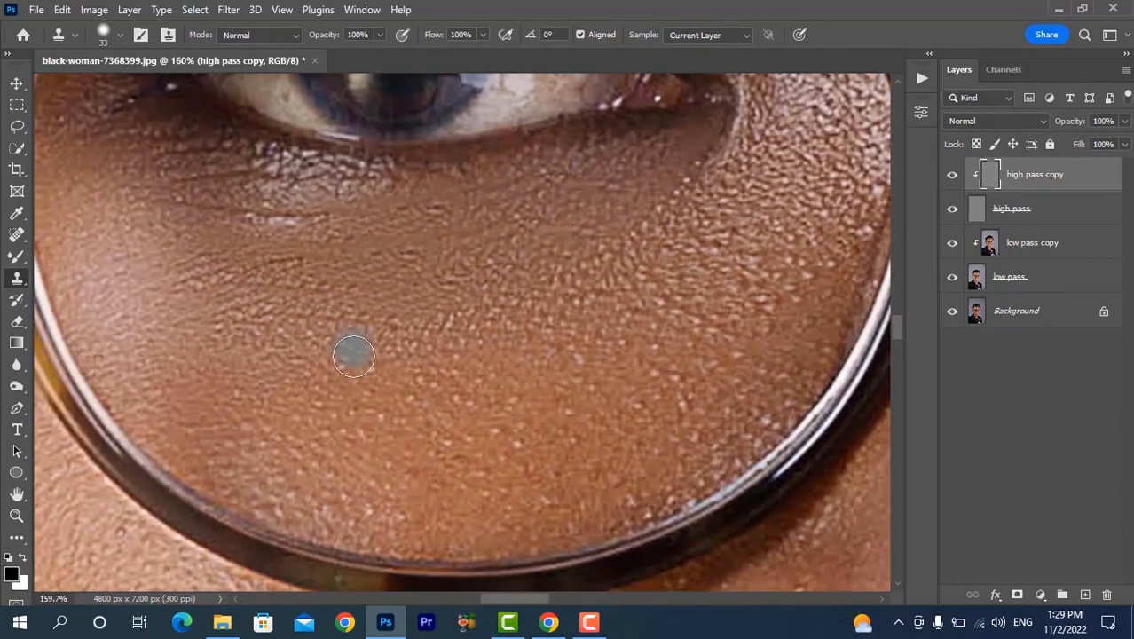
alt+click(294, 393)
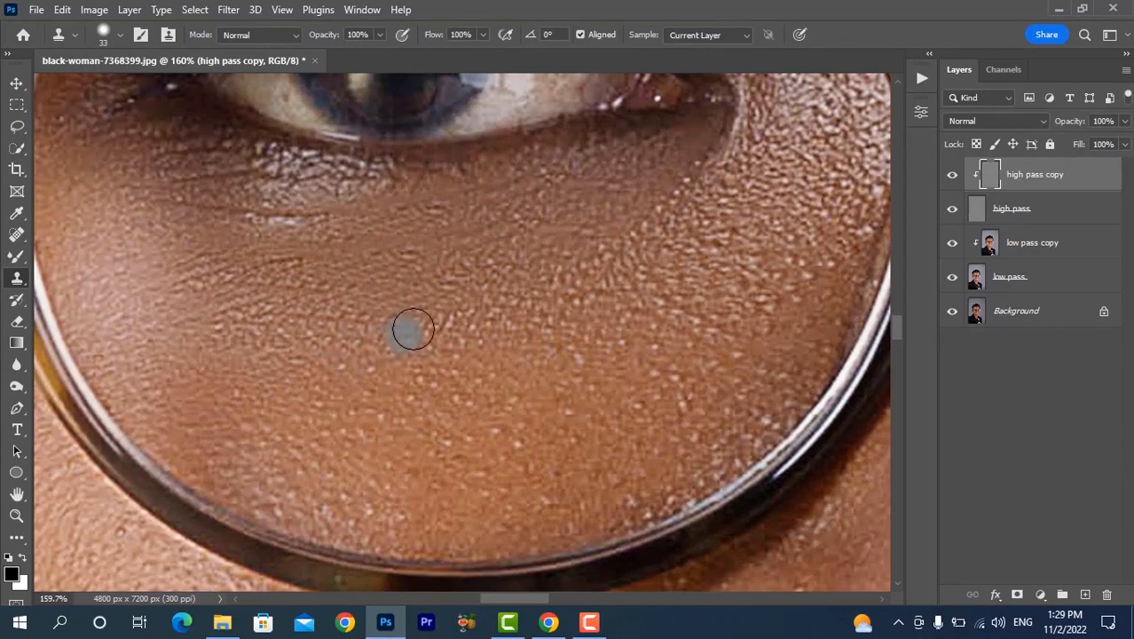
mouse_move(393, 322)
mouse_down()
mouse_move(218, 285)
mouse_move(304, 259)
mouse_up()
alt+click(199, 289)
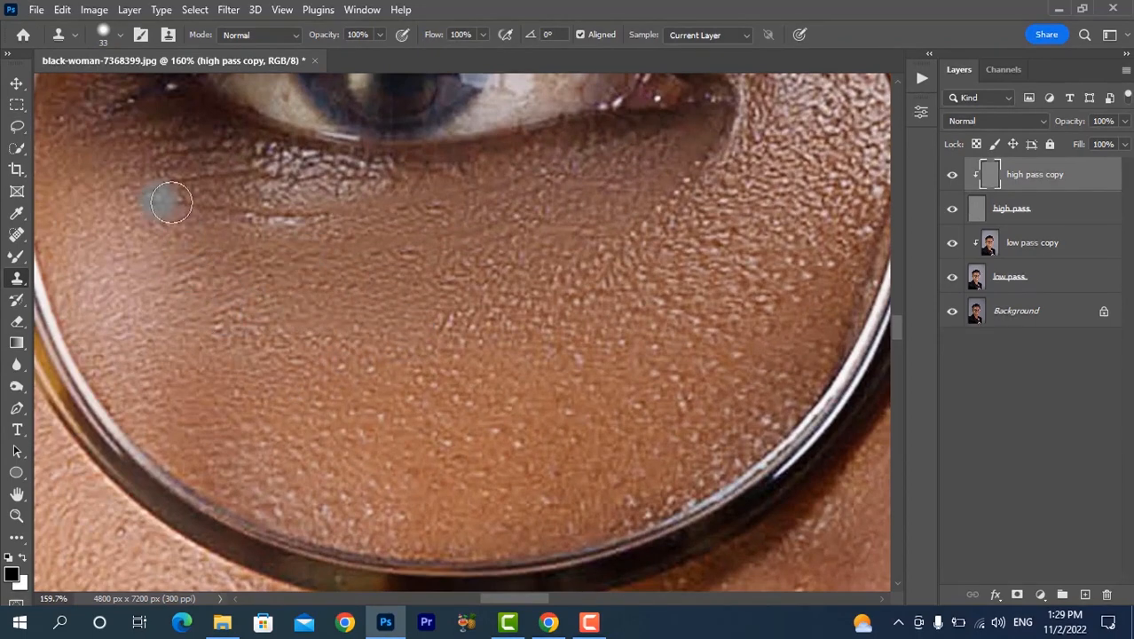
drag(249, 218, 322, 219)
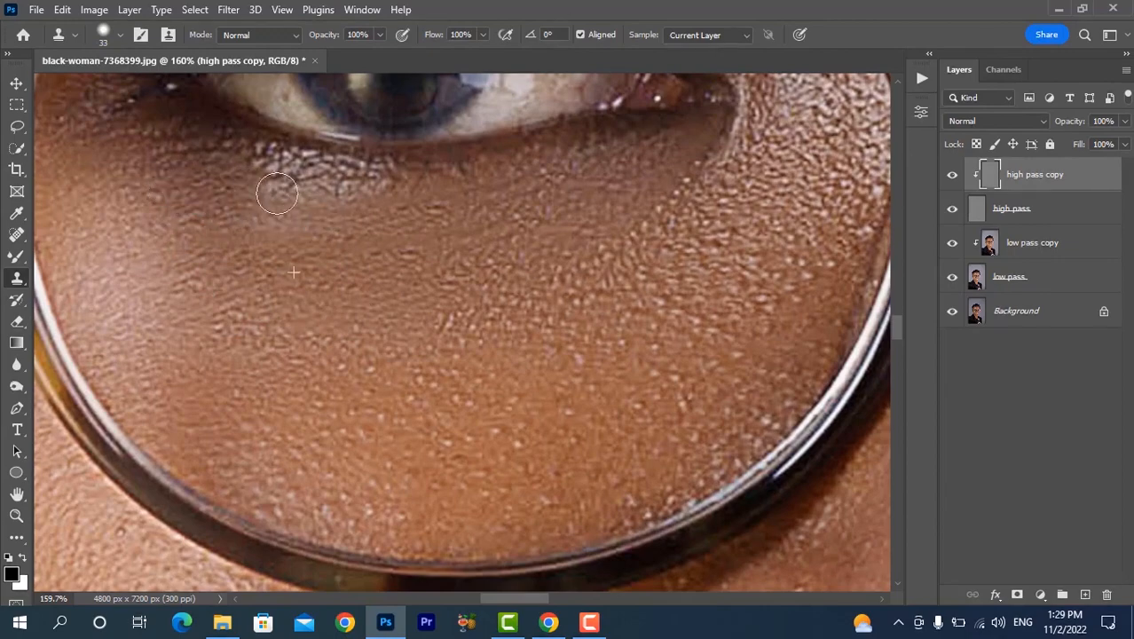
- Clone clean skin texture over the lowest crease beneath the eye behind the lens on the image's right side
alt+scroll(346, 302, down, 3)
alt+scroll(346, 302, down, 3)
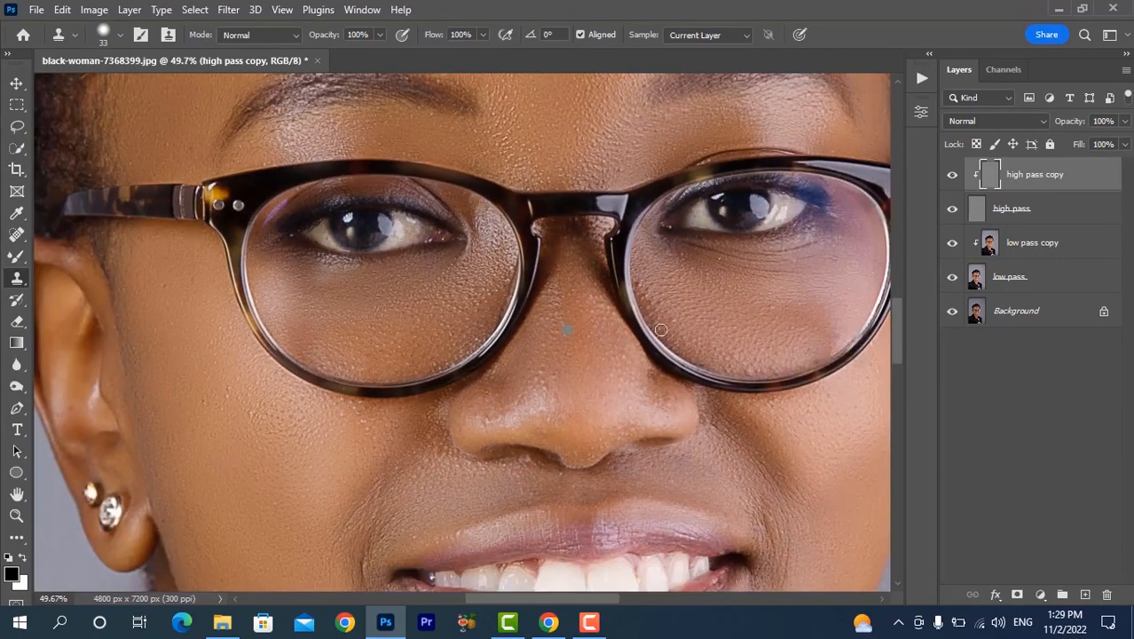
alt+scroll(719, 333, up, 3)
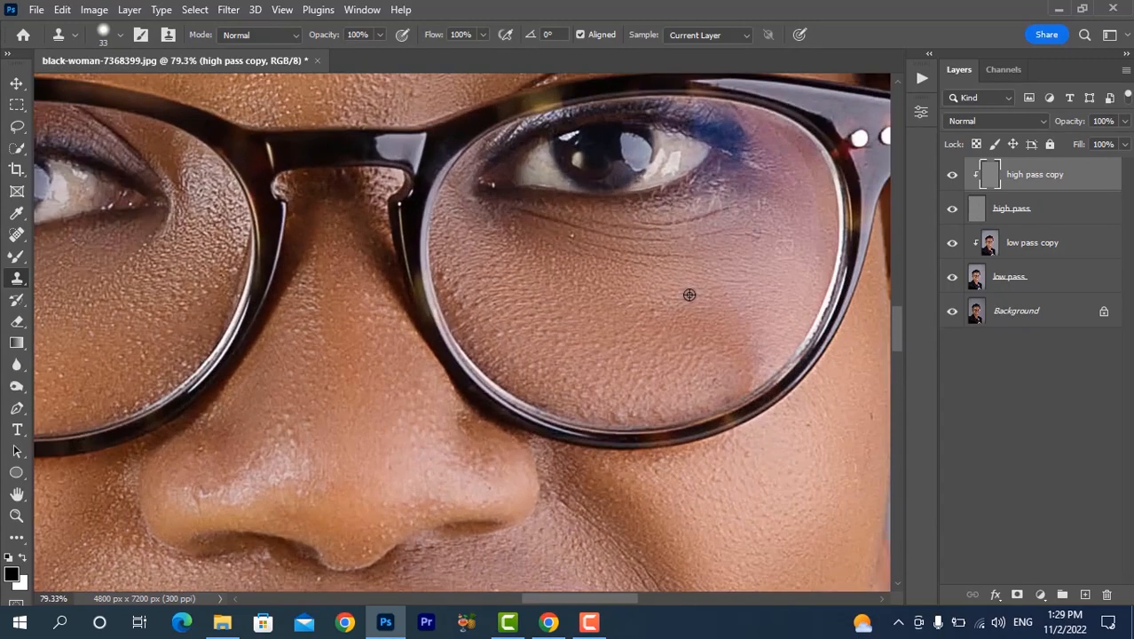
alt+scroll(675, 298, up, 3)
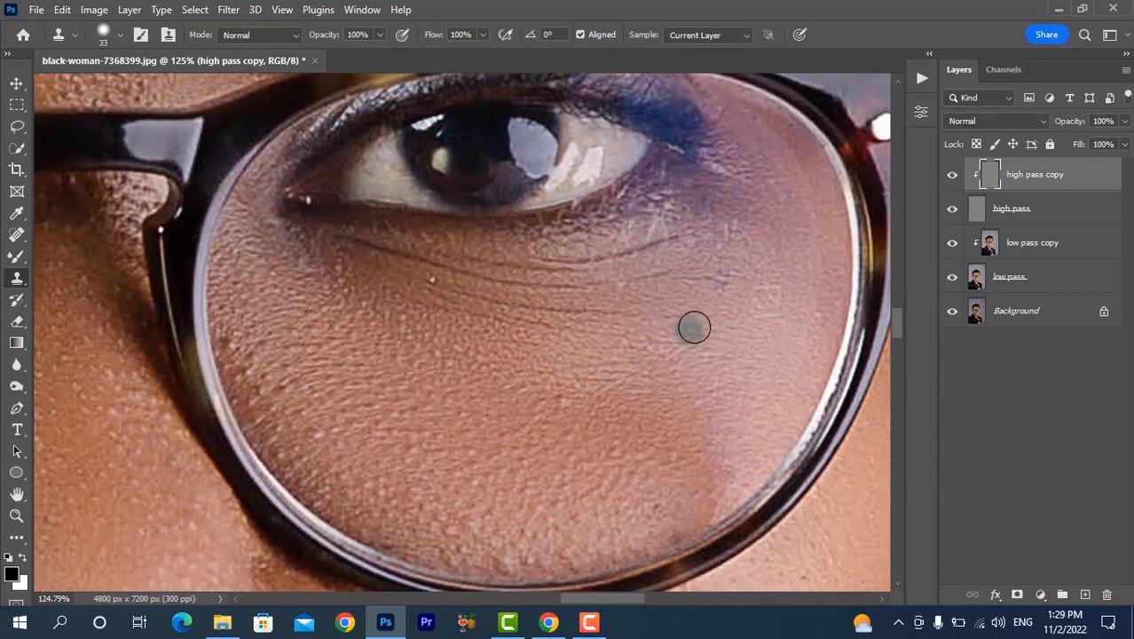
mouse_move(664, 316)
mouse_down()
mouse_move(627, 329)
mouse_move(476, 316)
mouse_up()
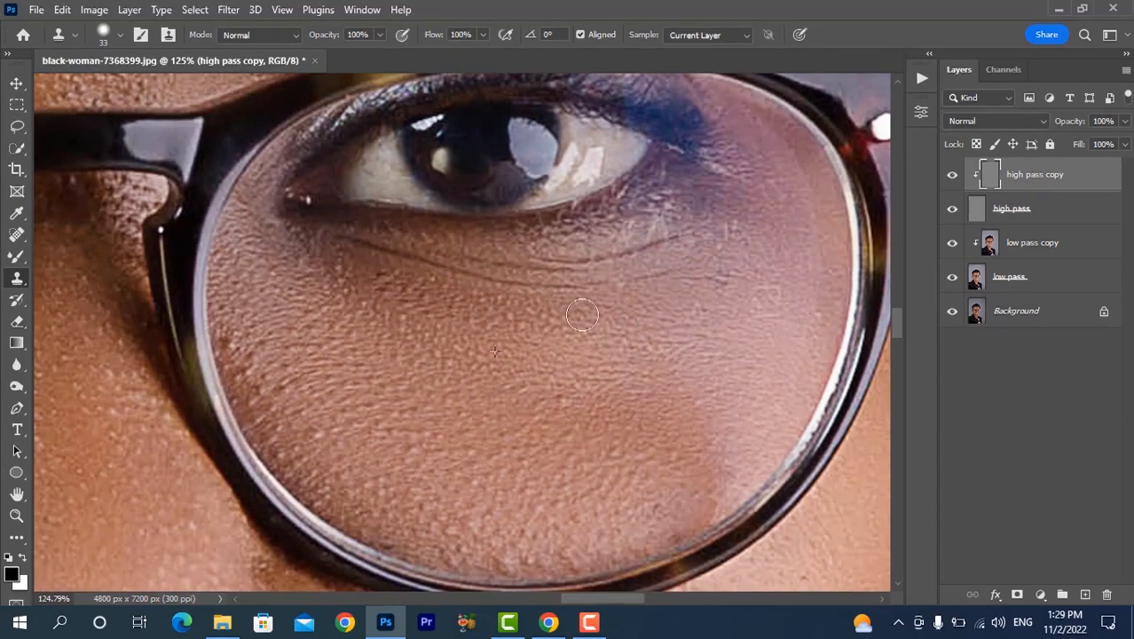
- Remove the deeper creases directly below the same eye, toward its inner corner, with the Clone Stamp
alt+click(454, 316)
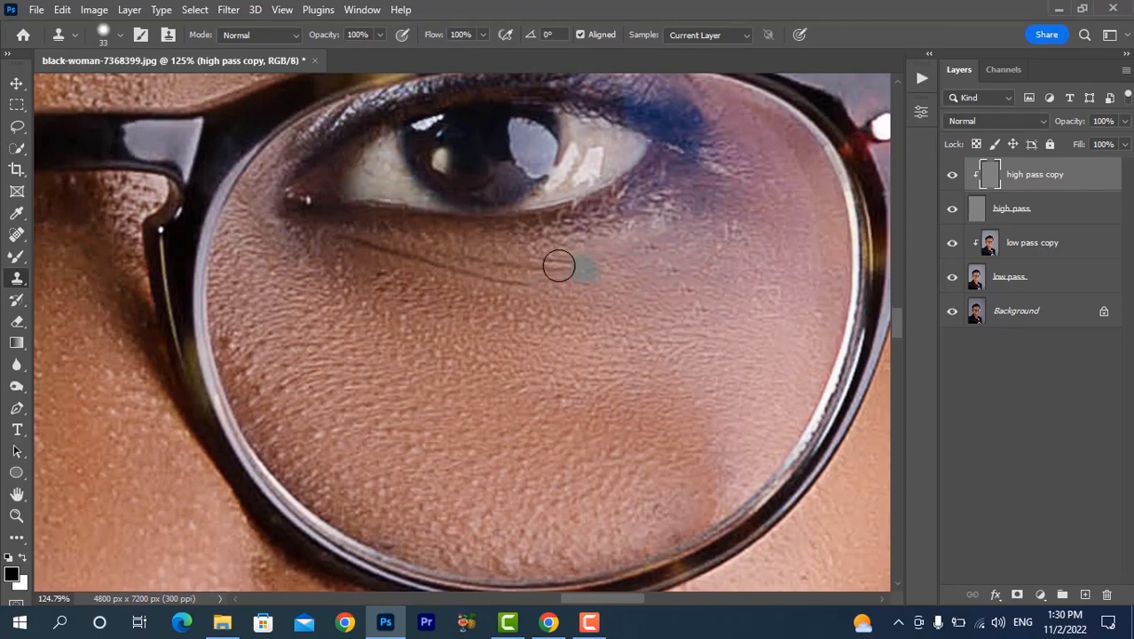
alt+click(607, 294)
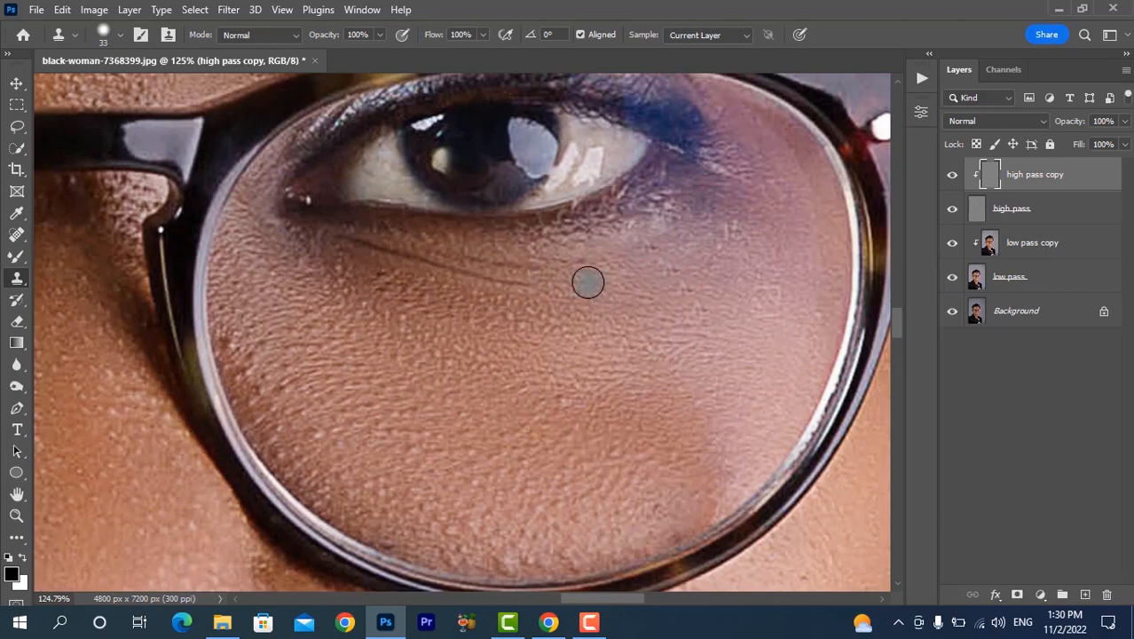
mouse_move(588, 267)
mouse_down()
mouse_move(507, 269)
mouse_move(597, 291)
mouse_move(453, 279)
mouse_move(353, 253)
mouse_move(473, 274)
mouse_up()
alt+click(602, 297)
alt+click(542, 314)
- Clone smoother texture over the bumps and rough spots on the cheek below the glasses on the image's left side
scroll(494, 334, down, 5)
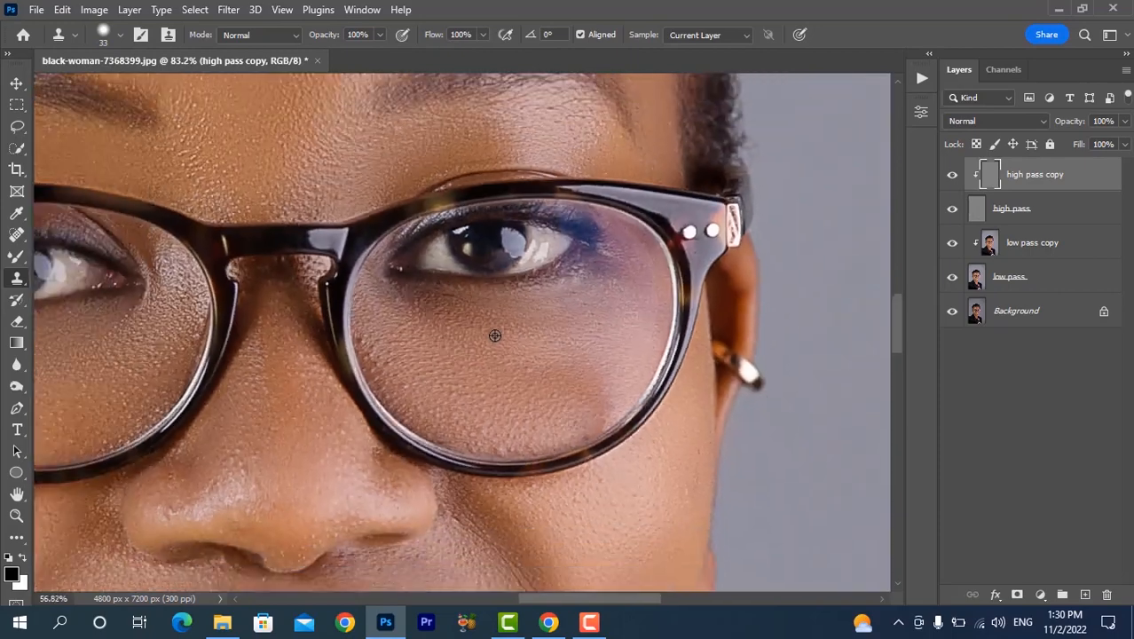
scroll(494, 335, down, 2)
scroll(504, 334, down, 3)
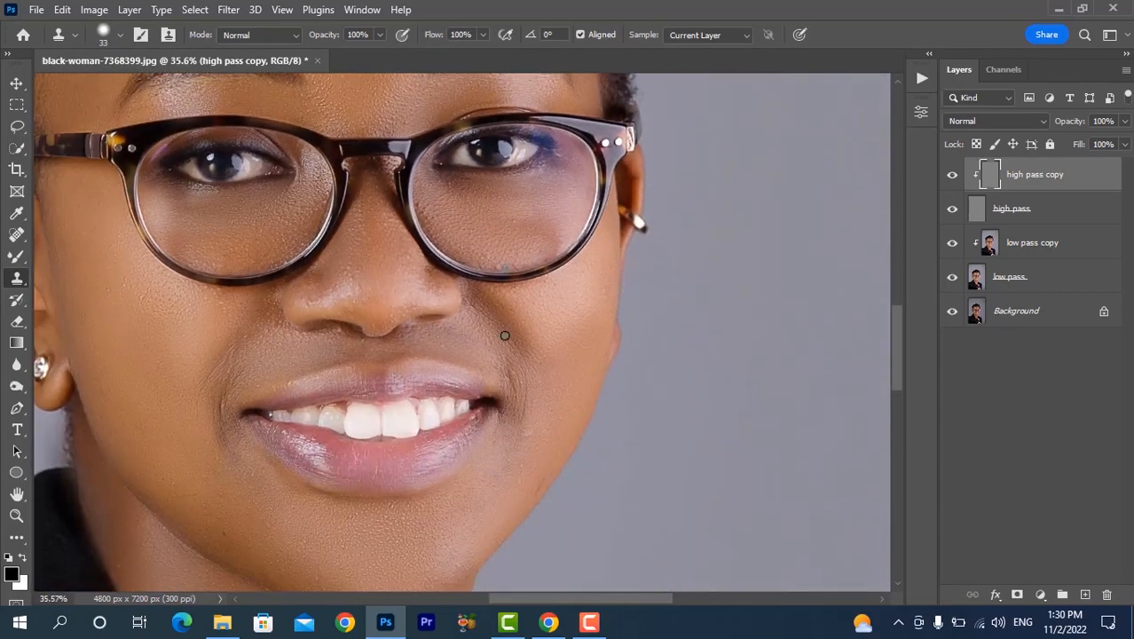
scroll(181, 317, up, 5)
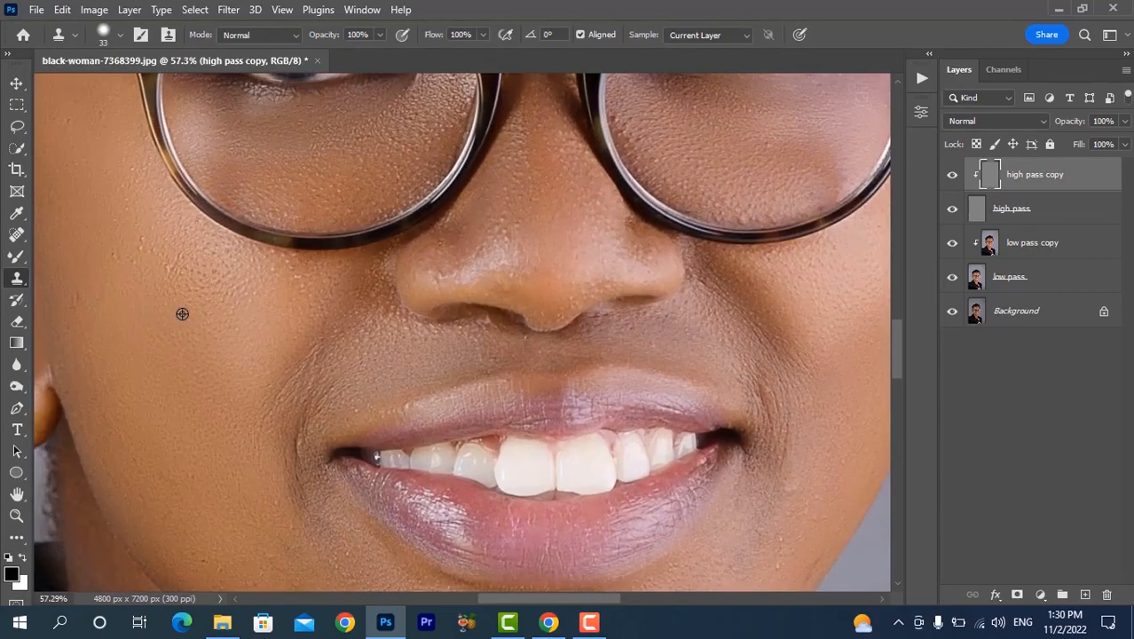
scroll(196, 342, left, 3)
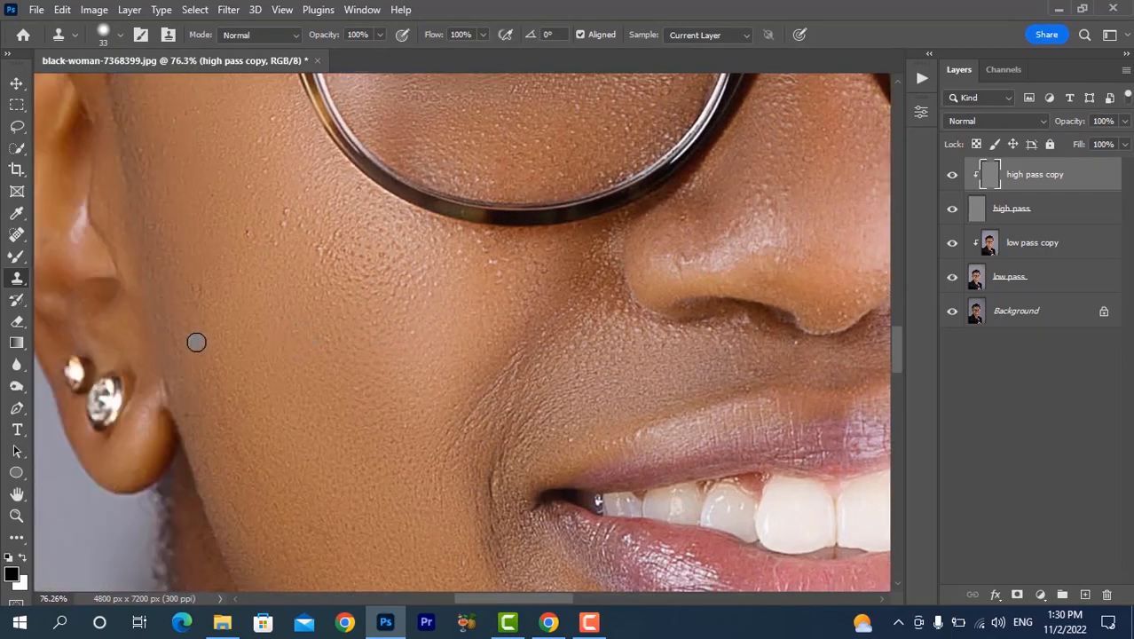
scroll(204, 347, left, 1)
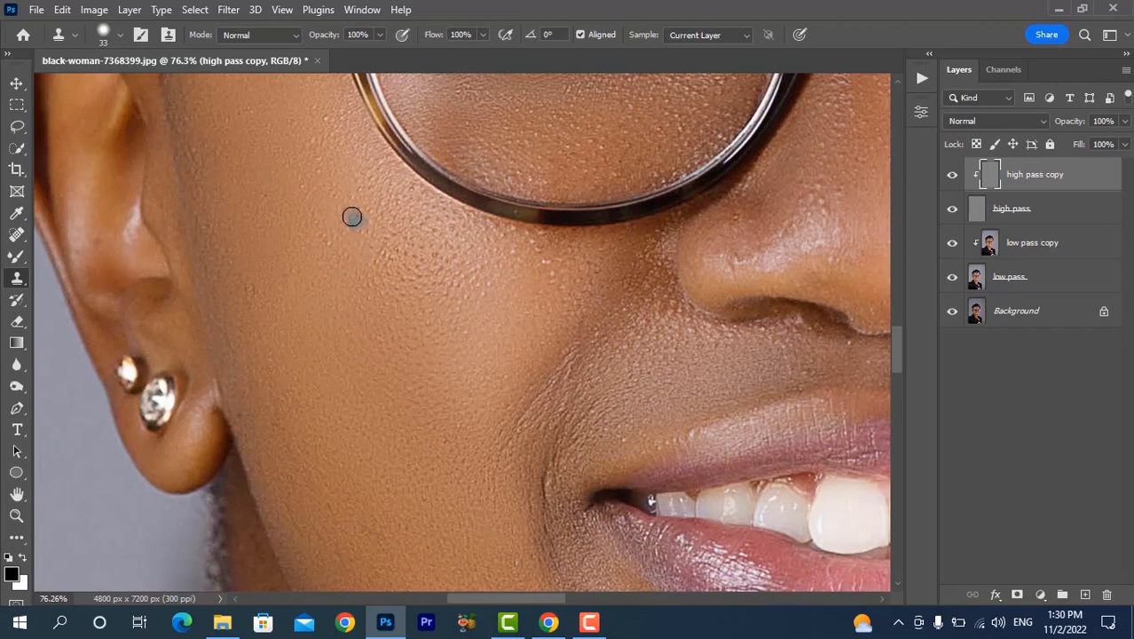
alt+click(244, 262)
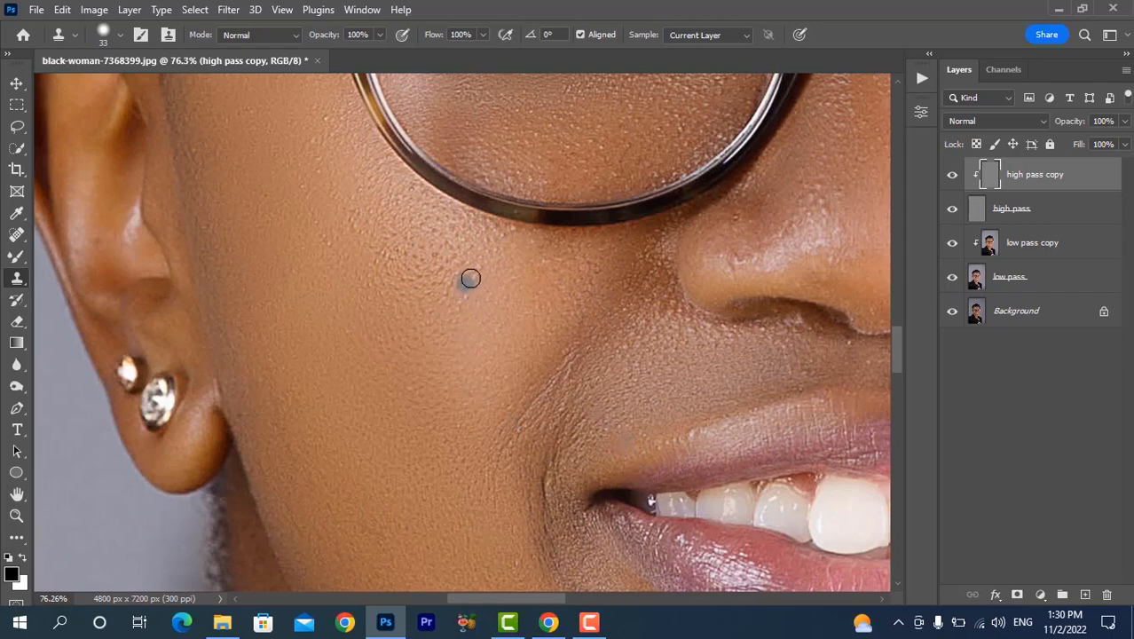
mouse_move(465, 279)
mouse_down()
mouse_move(444, 256)
mouse_move(451, 243)
mouse_up()
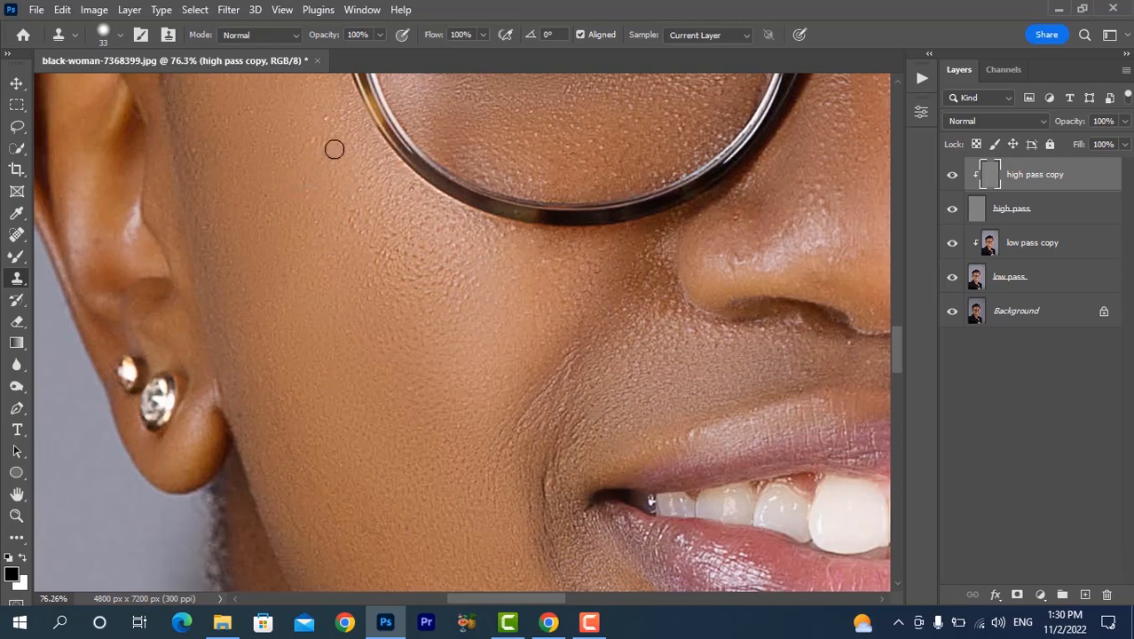
- Clone out the small dark specks on the temple and along the cheek edge beside the earlobe
scroll(333, 178, up, 2)
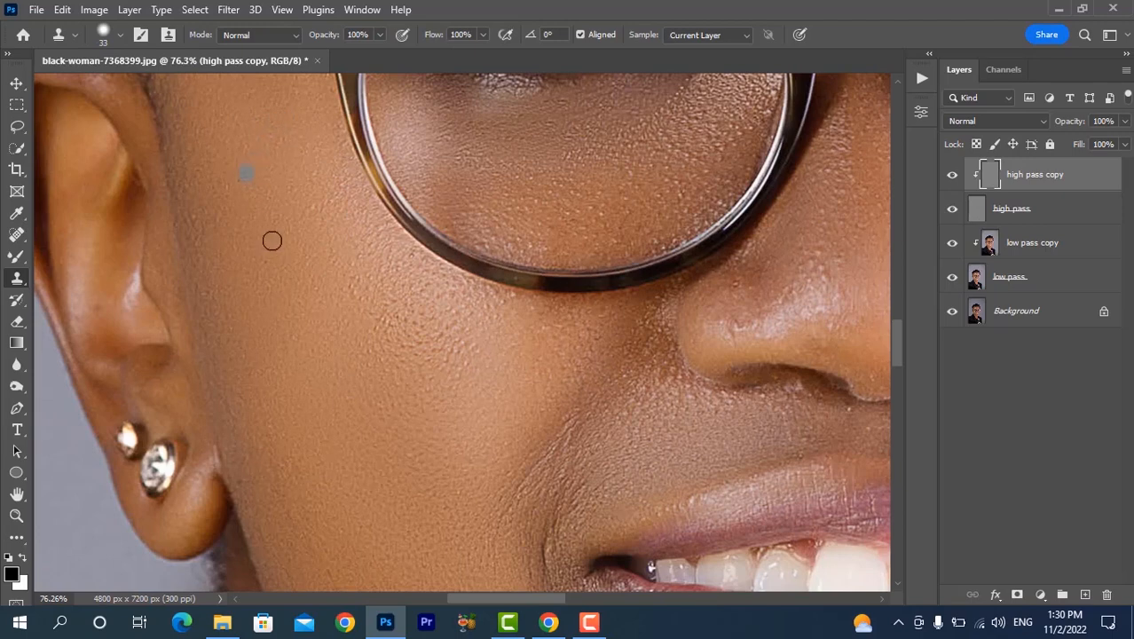
scroll(299, 294, down, 1)
scroll(339, 312, down, 4)
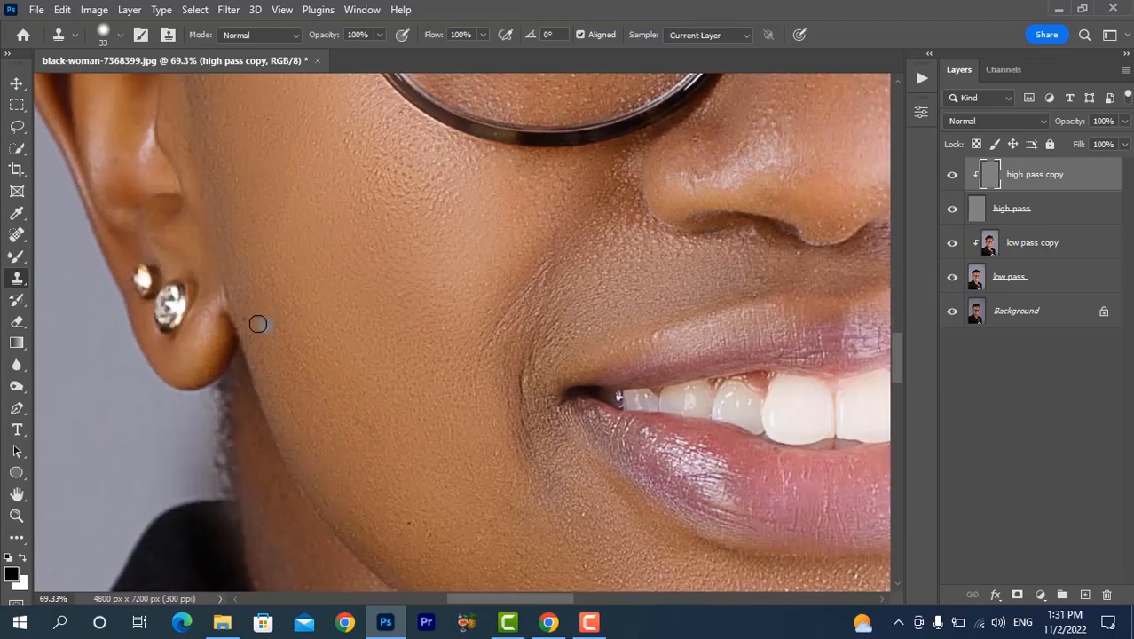
scroll(156, 330, left, 2)
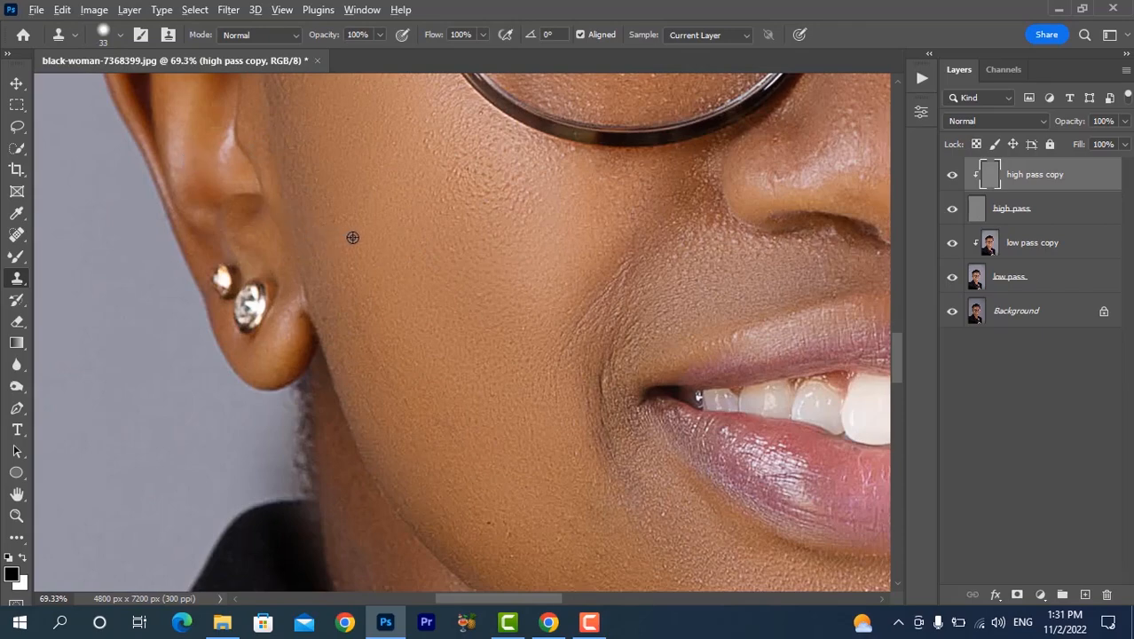
- Remove the dark specks along the lower jaw on the image's left side with the Clone Stamp
scroll(410, 268, down, 3)
scroll(621, 439, right, 2)
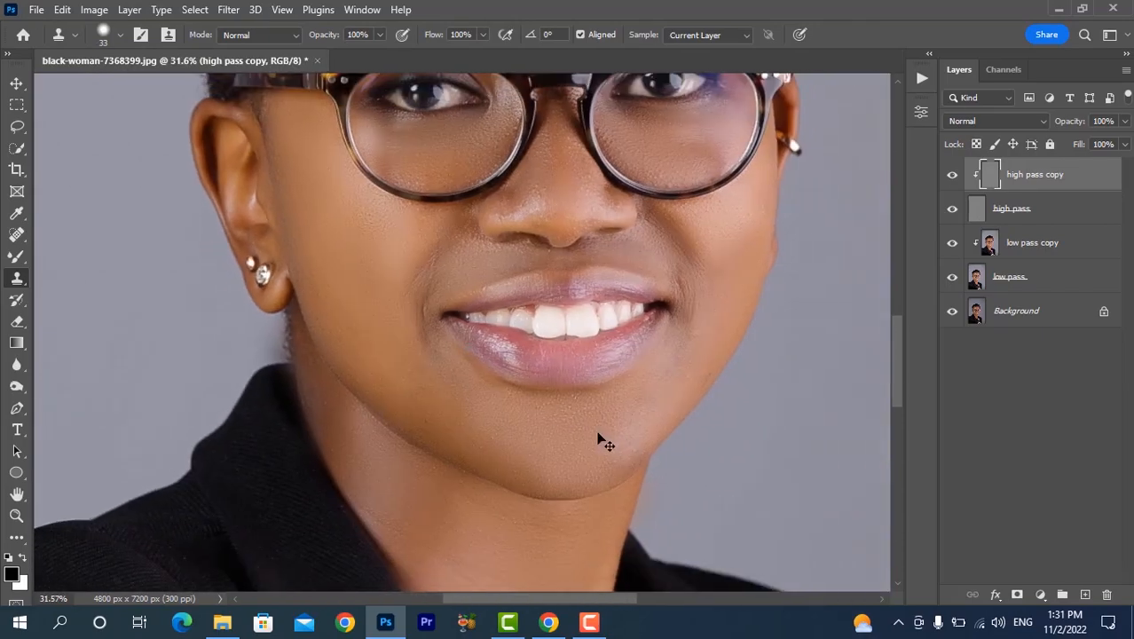
scroll(547, 435, up, 2)
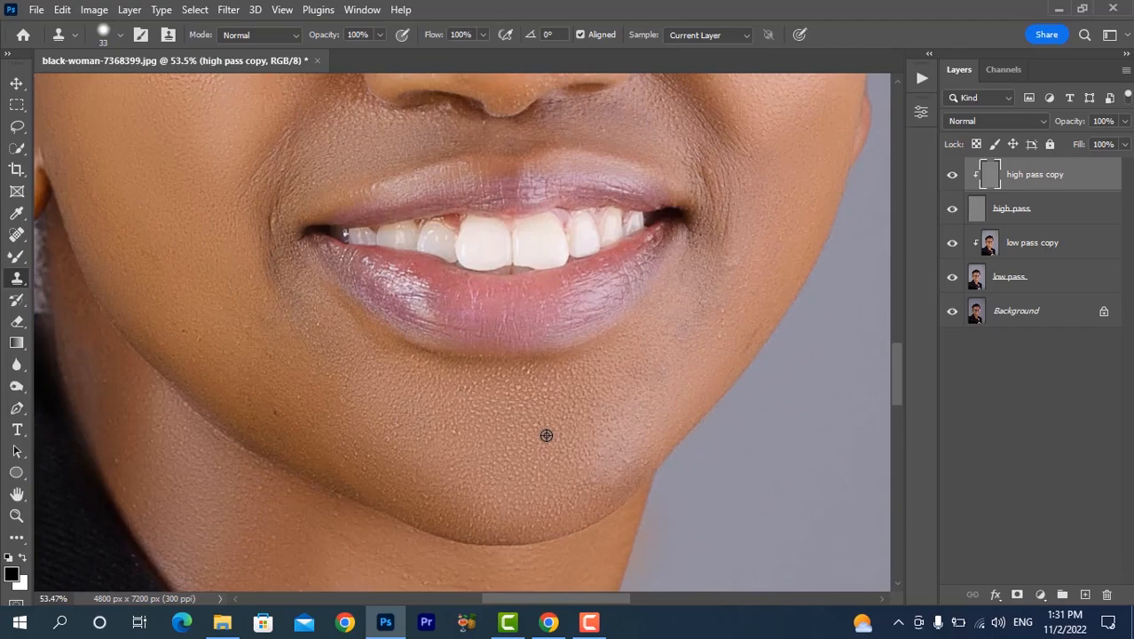
scroll(547, 435, up, 2)
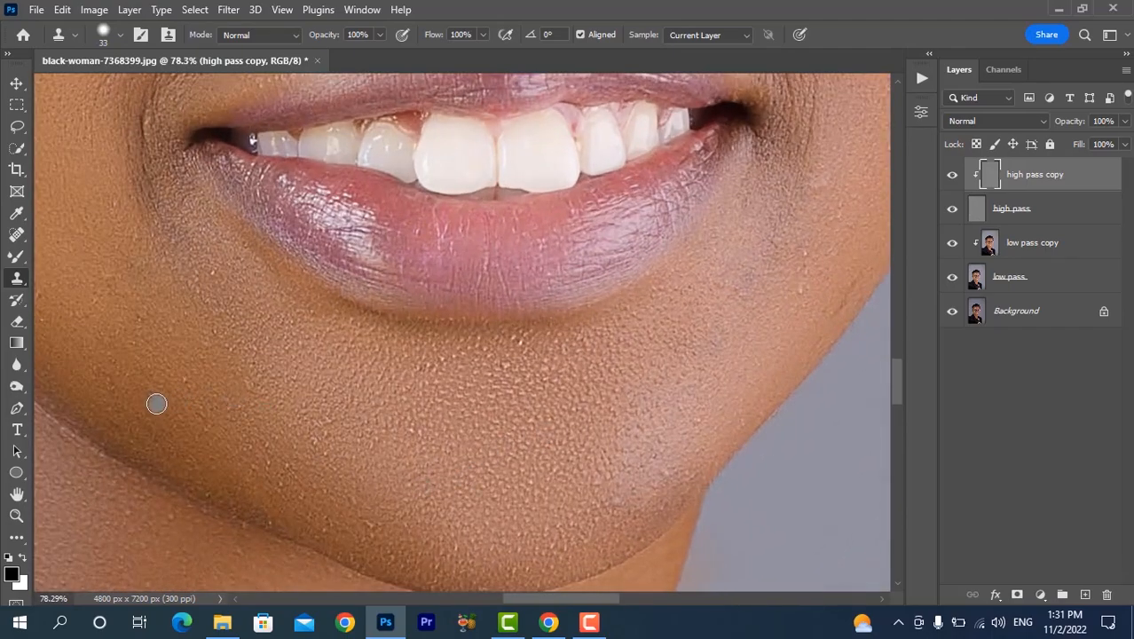
drag(156, 404, 171, 384)
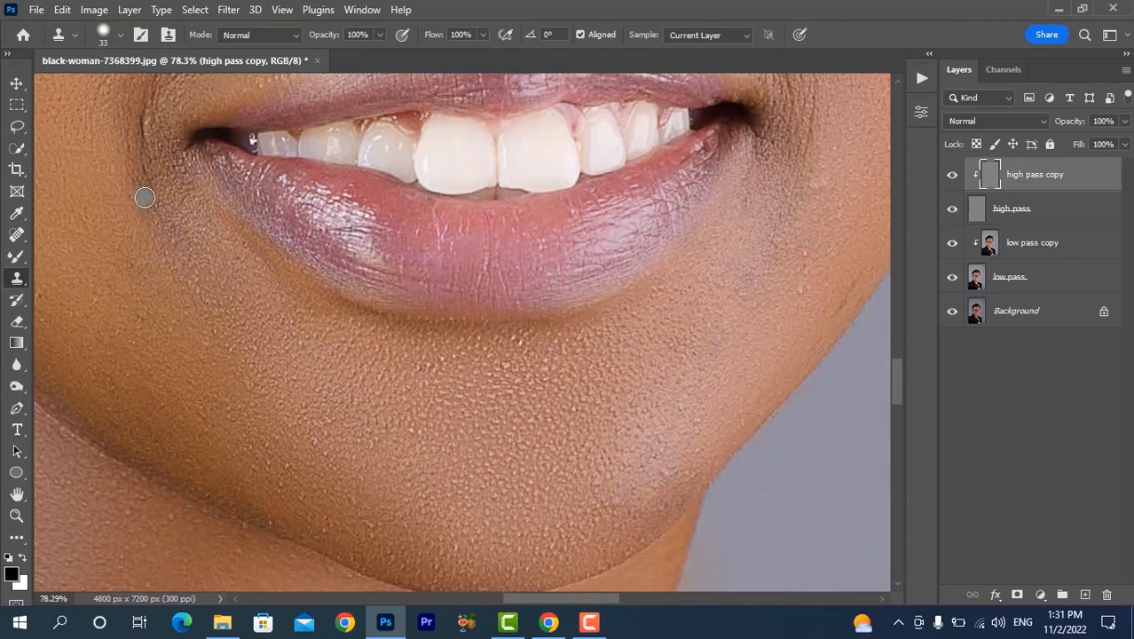
- Clone neighbouring skin texture over the smile line beside the mouth corner on the image's left side
mouse_move(144, 160)
mouse_down()
mouse_move(152, 182)
mouse_move(142, 98)
mouse_move(143, 119)
mouse_up()
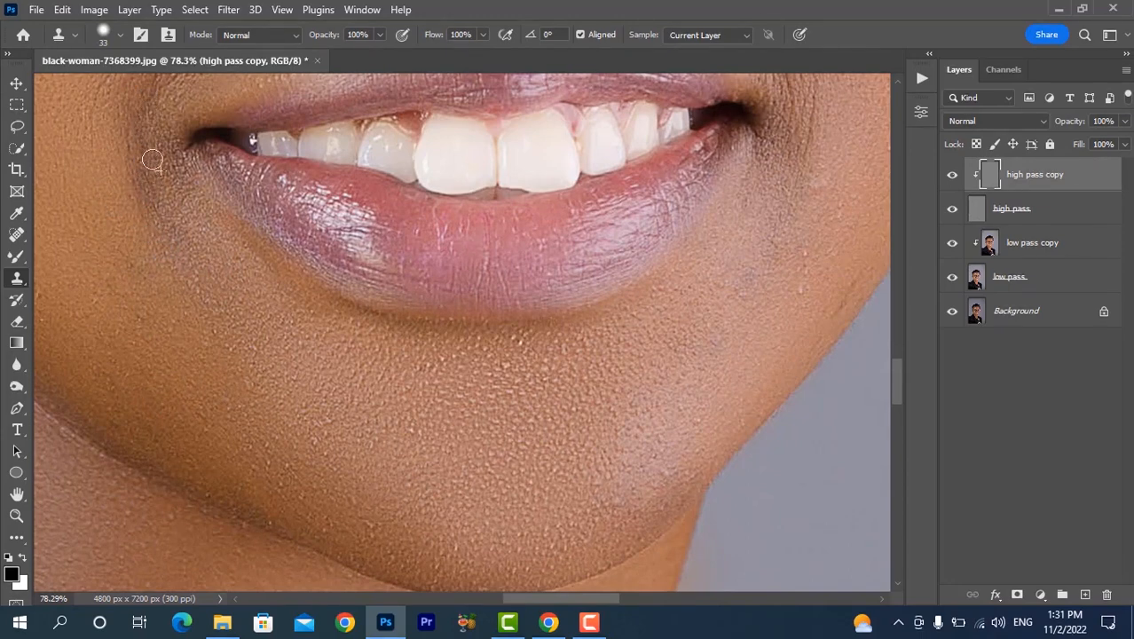
scroll(166, 284, up, 2)
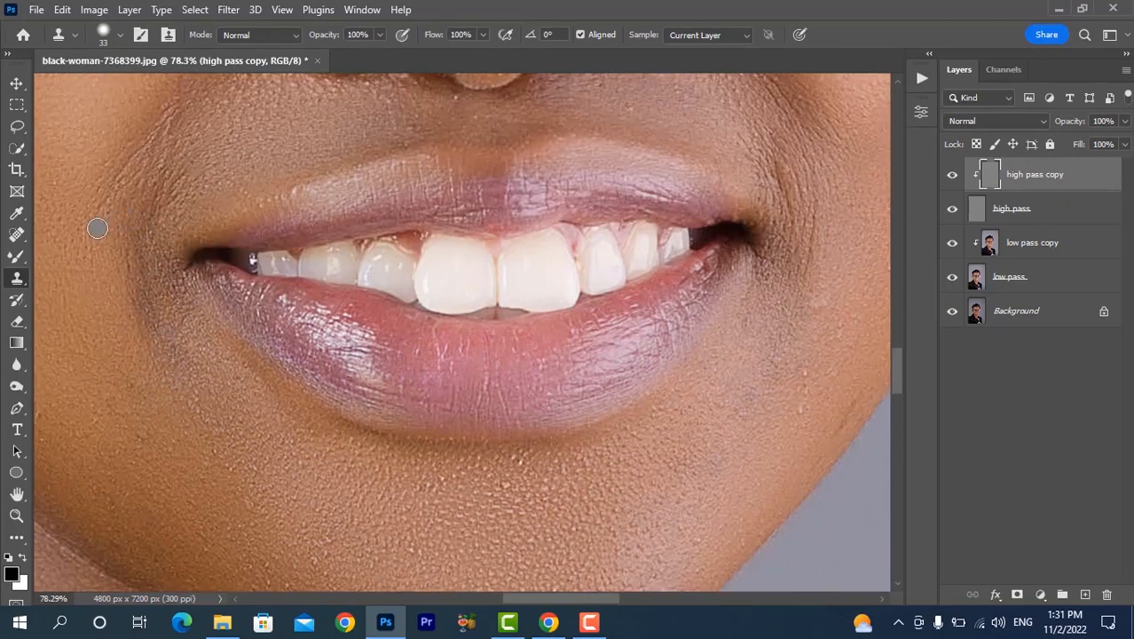
drag(142, 148, 164, 117)
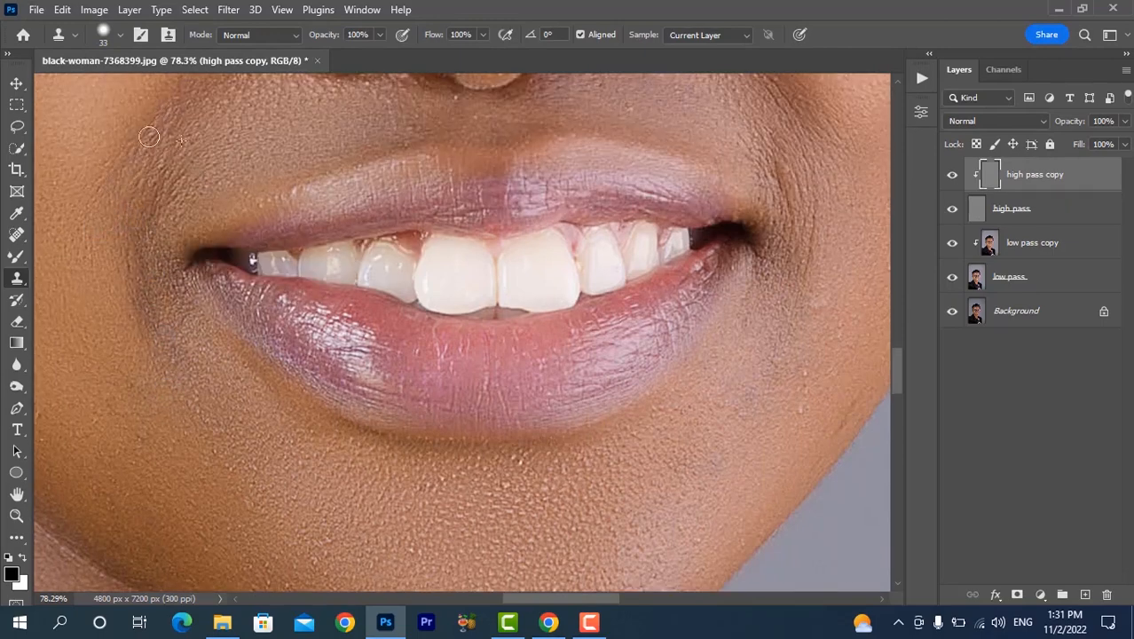
mouse_move(108, 204)
mouse_down()
mouse_move(115, 160)
mouse_move(94, 214)
mouse_up()
- Clone out the bright bumps on the lower cheek near the jawline on the image's right side
click(804, 372)
click(833, 333)
drag(858, 396, 847, 416)
- Clone cleaner skin texture over the bumps and spots across the chin below the lower lip
scroll(786, 408, down, 3)
scroll(781, 407, down, 1)
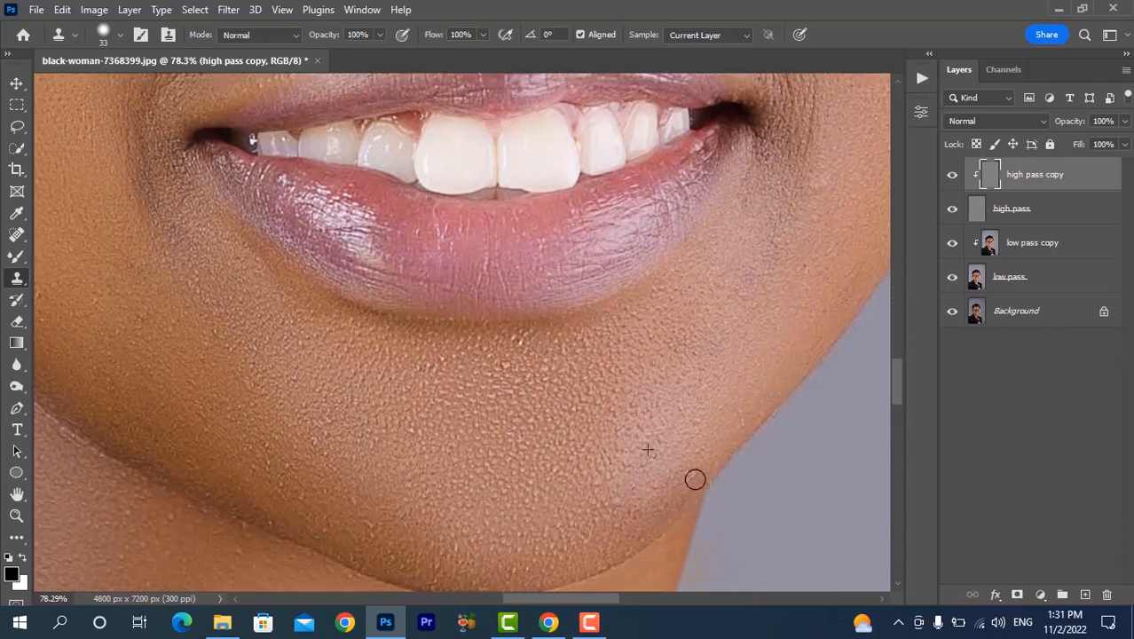
alt+click(681, 390)
click(611, 416)
alt+click(521, 406)
click(454, 377)
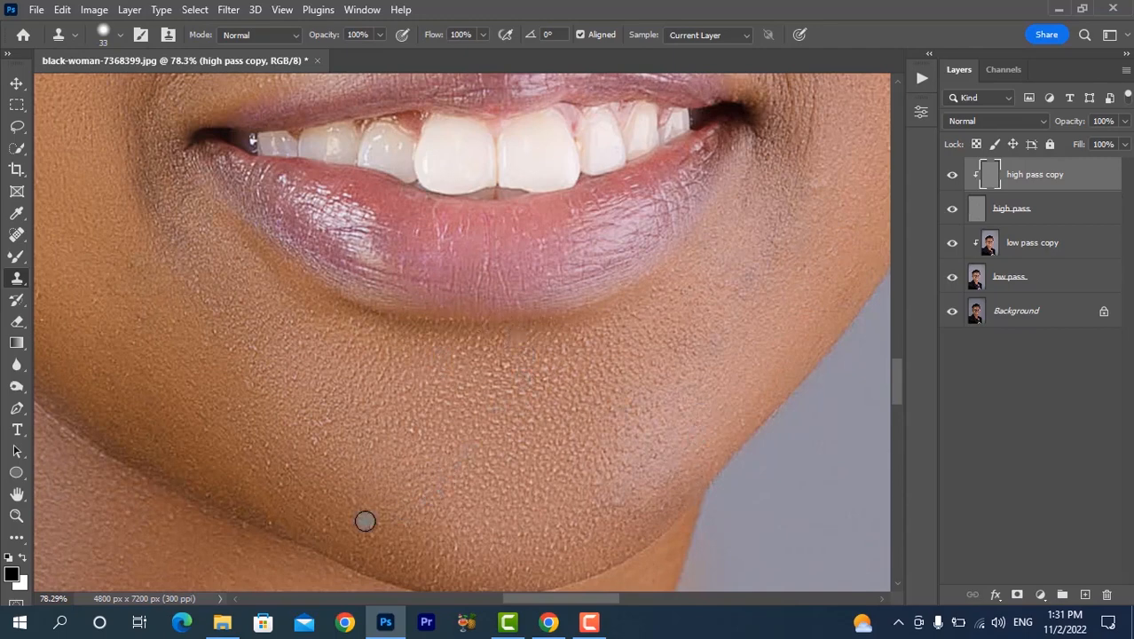
alt+click(433, 521)
click(452, 543)
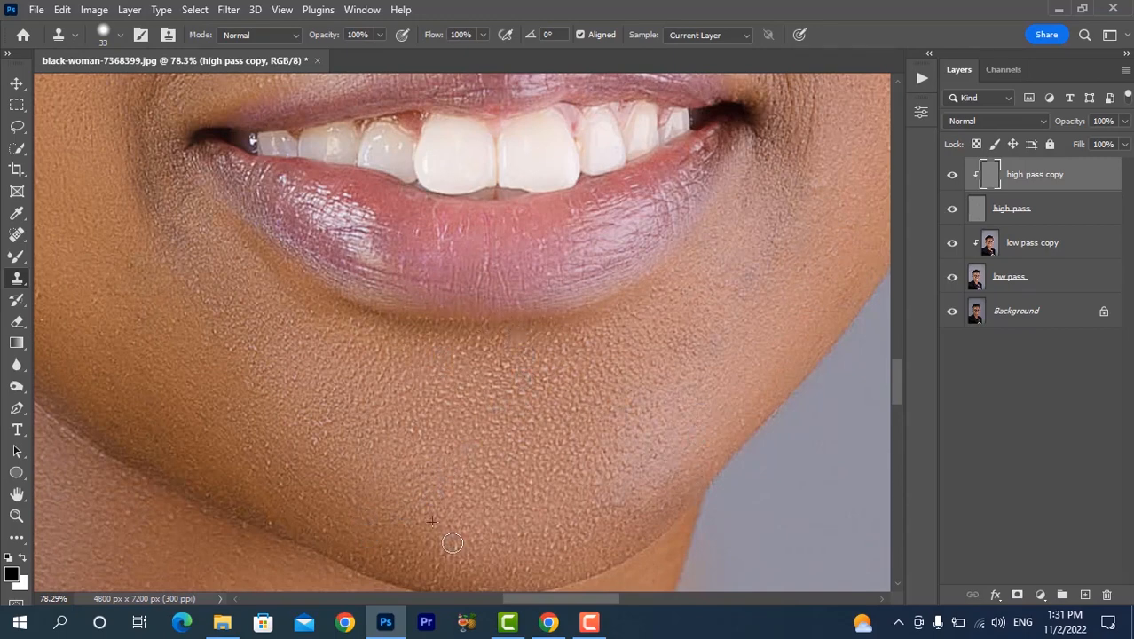
click(284, 469)
click(319, 441)
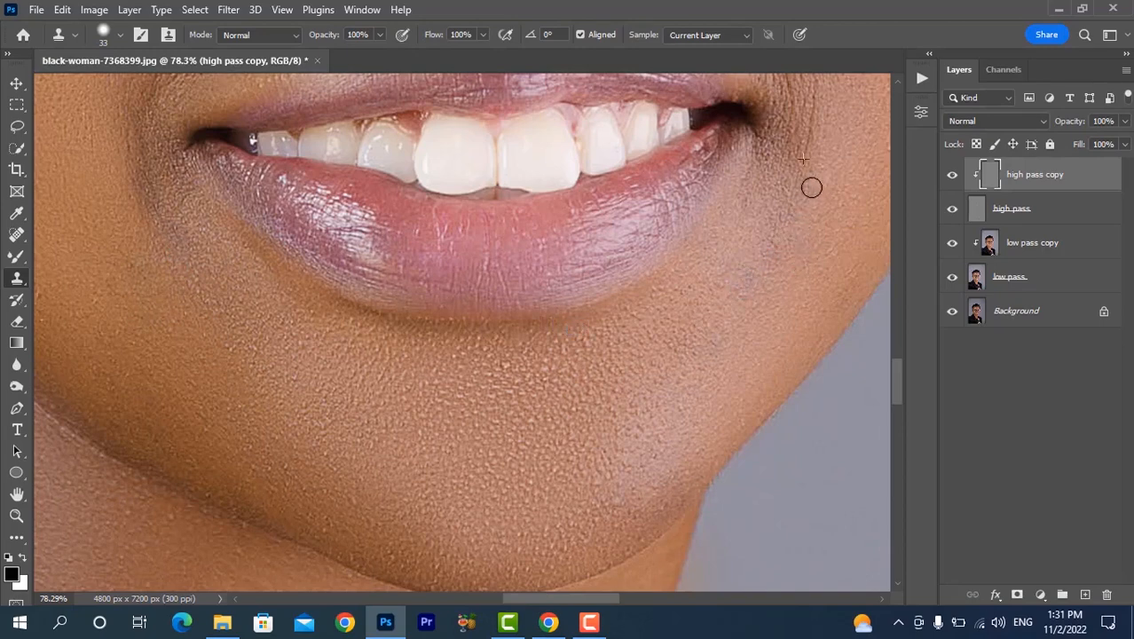
- Clone smooth cheek texture over the smile lines beside the mouth corner on the image's right side
scroll(803, 255, up, 2)
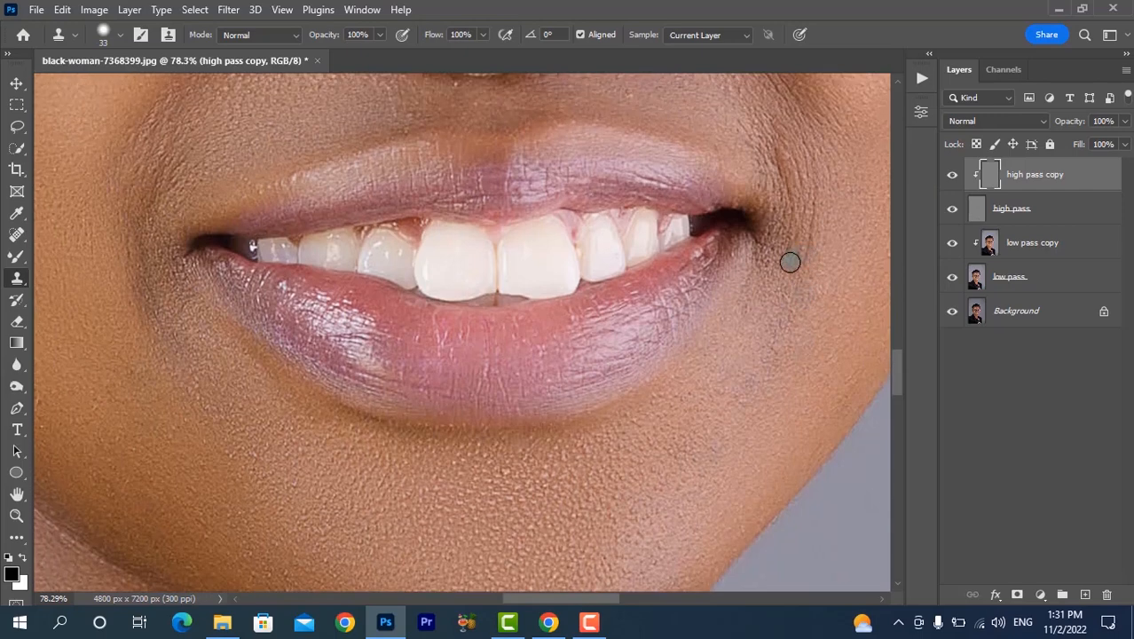
scroll(788, 259, up, 2)
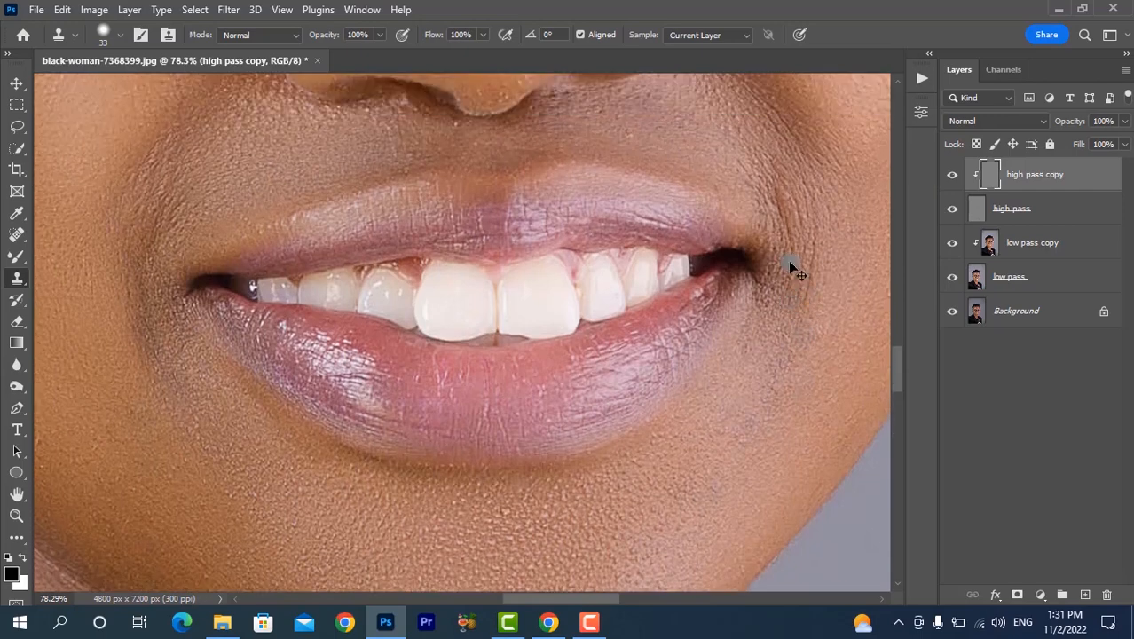
scroll(790, 264, right, 2)
alt+click(772, 248)
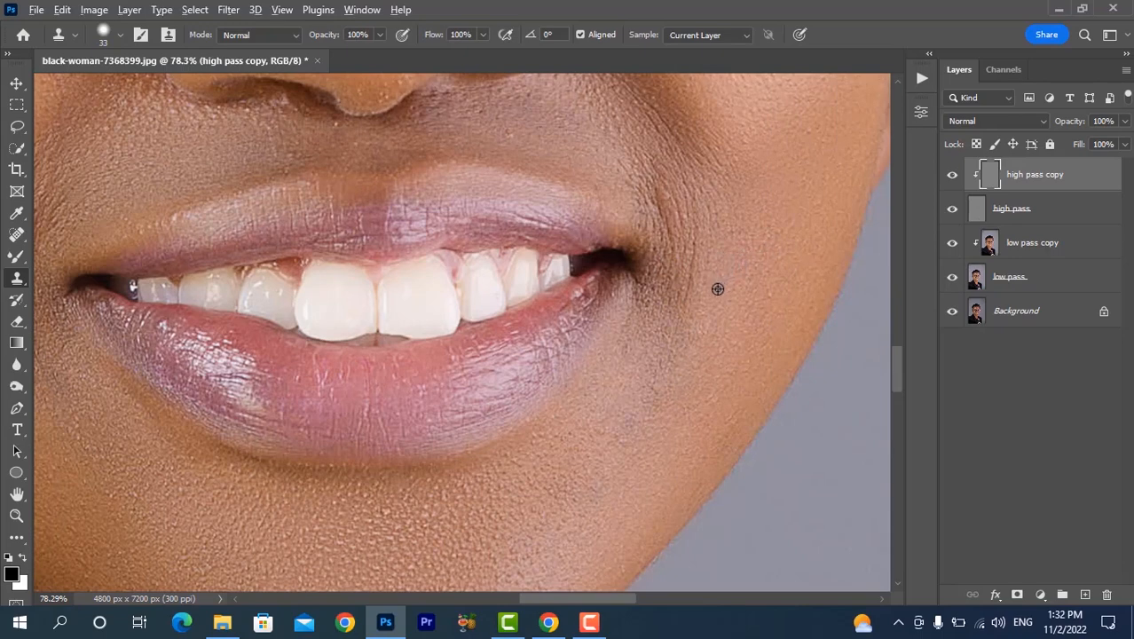
mouse_move(676, 324)
mouse_down()
mouse_move(696, 220)
mouse_move(713, 229)
mouse_move(712, 197)
mouse_move(714, 223)
mouse_move(671, 240)
mouse_move(651, 194)
mouse_move(661, 205)
mouse_move(671, 194)
mouse_move(690, 228)
mouse_move(687, 163)
mouse_up()
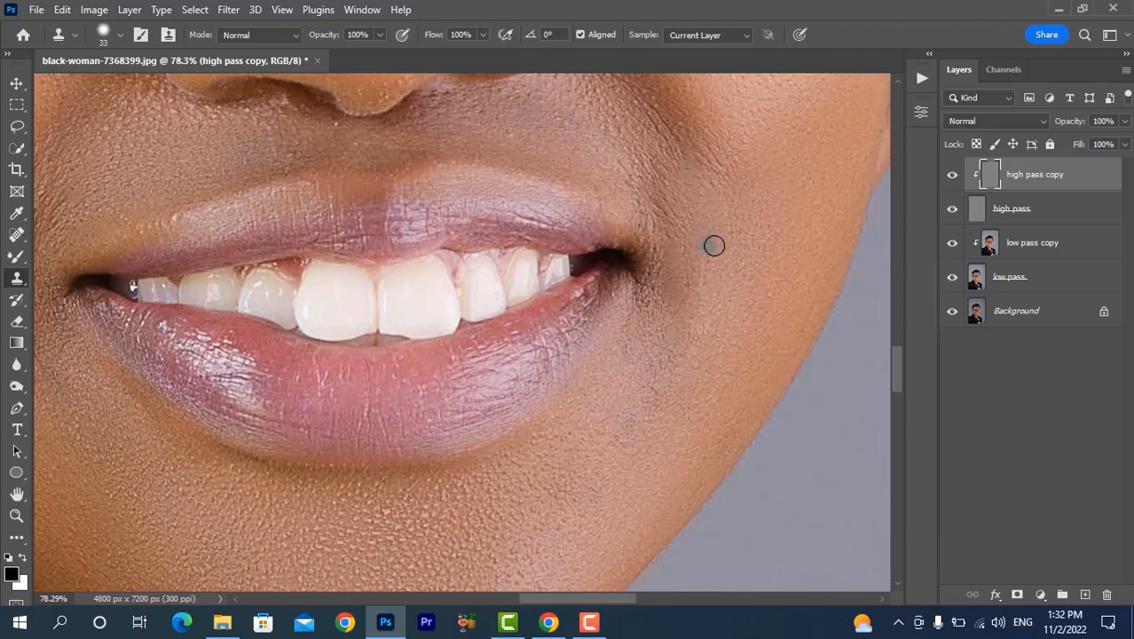
- Remove the fold running from the nostril toward the mouth corner on the image's right side with the Clone Stamp
scroll(714, 244, up, 4)
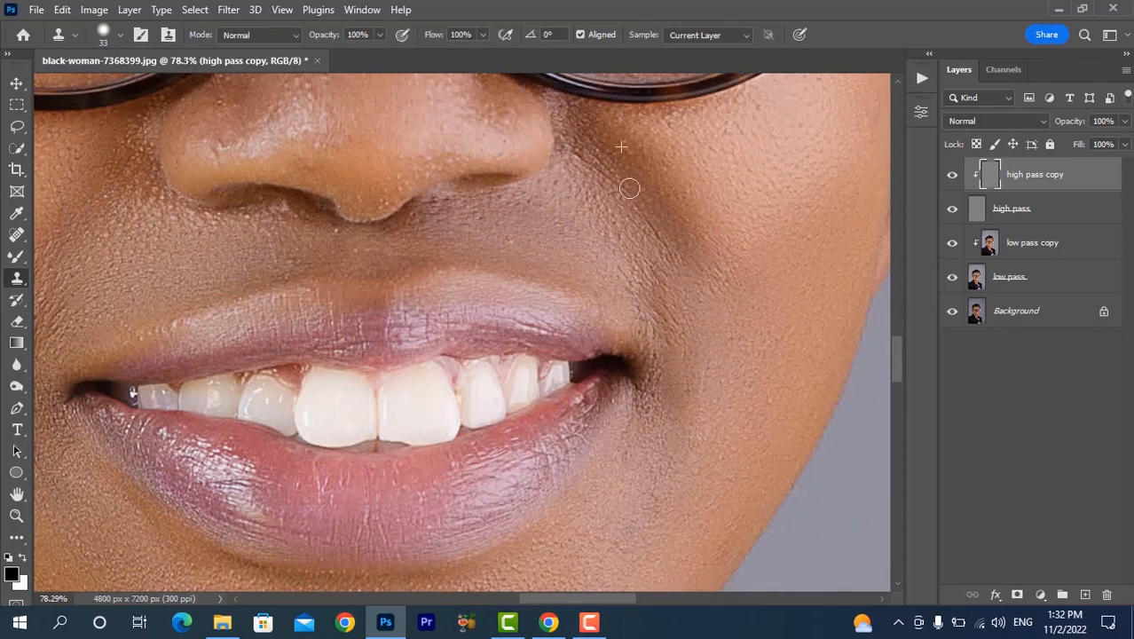
drag(630, 189, 570, 148)
alt+click(588, 160)
drag(640, 195, 646, 209)
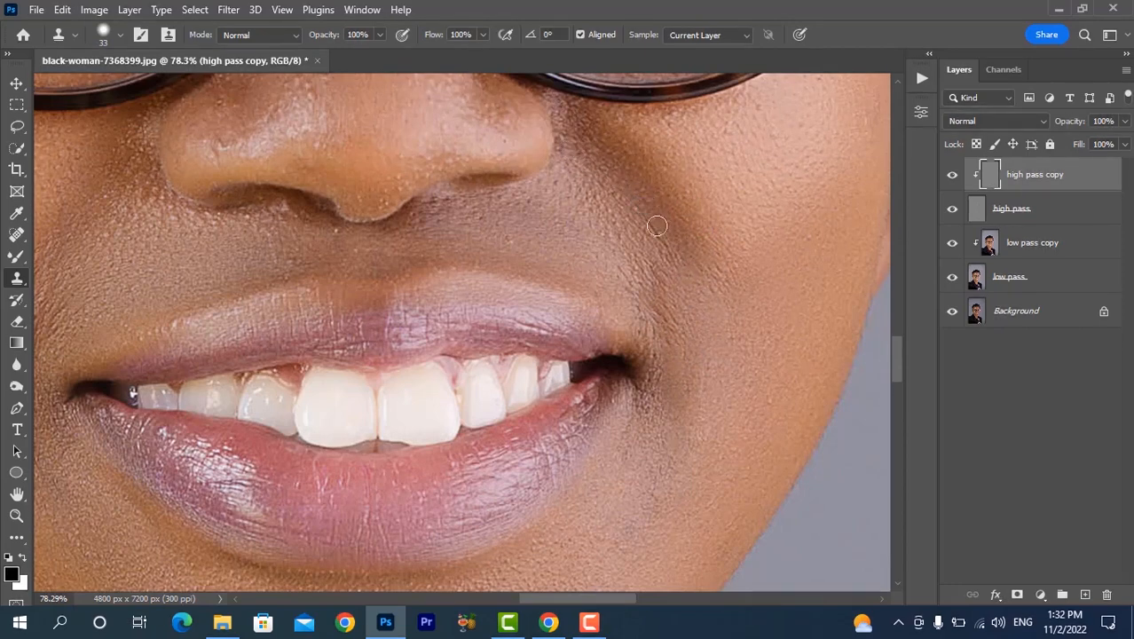
scroll(685, 261, down, 6)
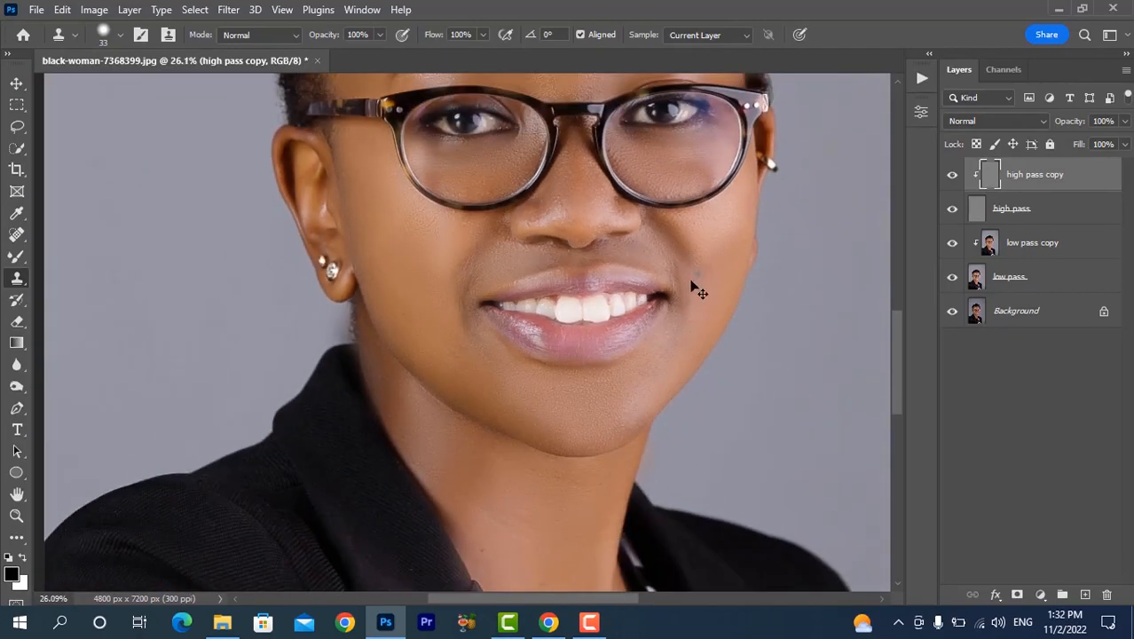
scroll(696, 289, right, 3)
scroll(607, 292, down, 2)
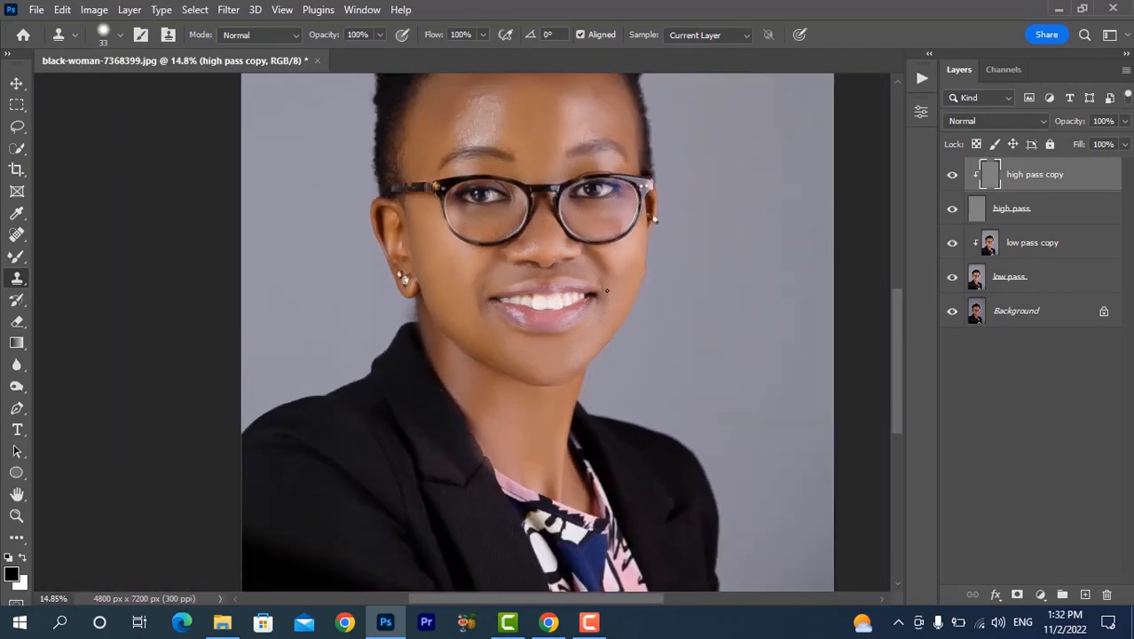
- Toggle the high pass copy layer's visibility to compare the face before and after the texture retouching
scroll(583, 296, right, 1)
scroll(530, 313, up, 1)
scroll(528, 313, up, 4)
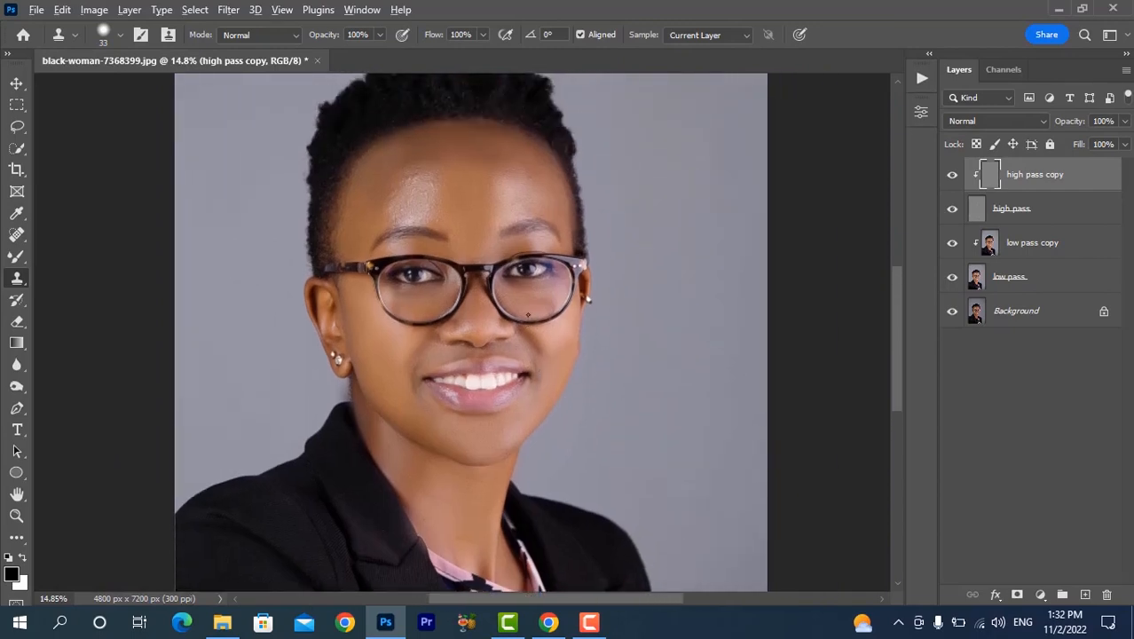
click(952, 177)
click(951, 177)
click(951, 177)
scroll(681, 287, up, 5)
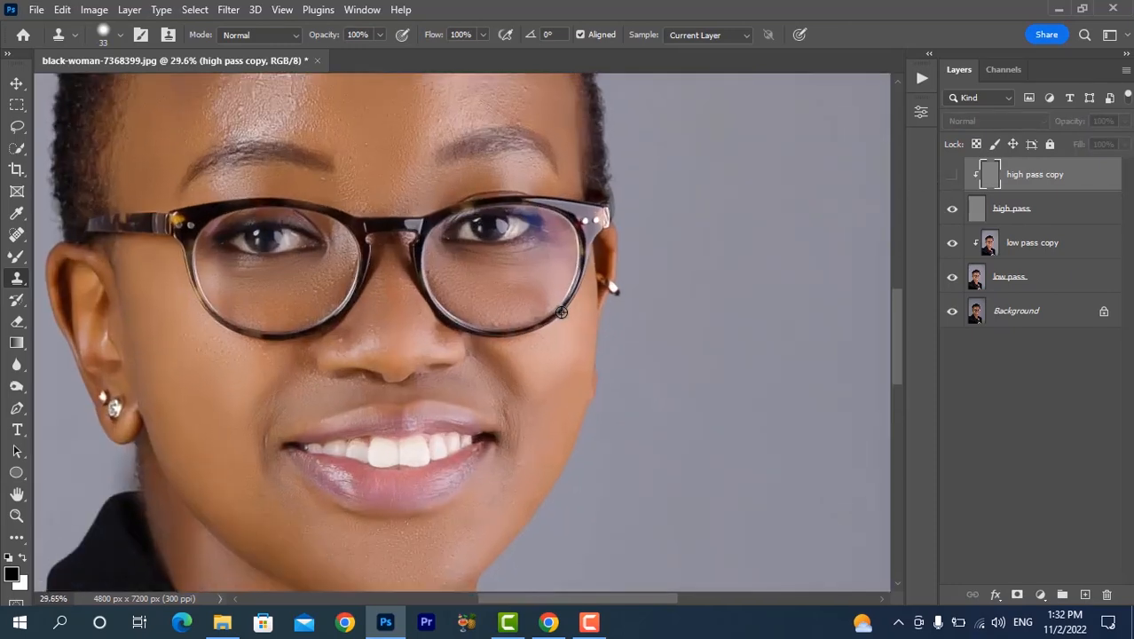
click(951, 176)
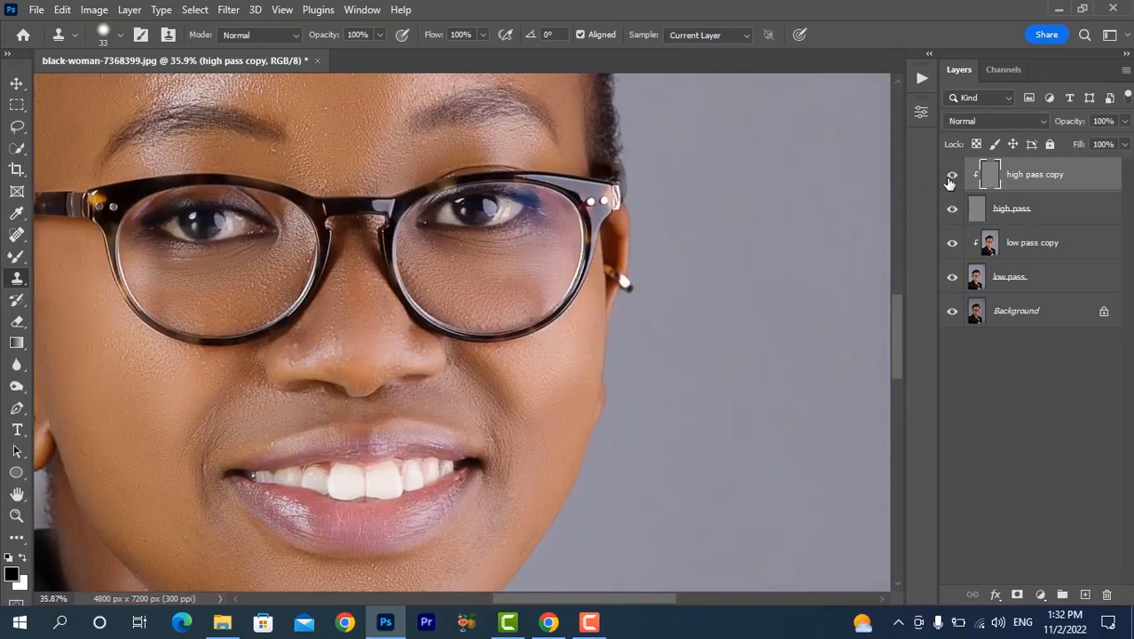
click(951, 177)
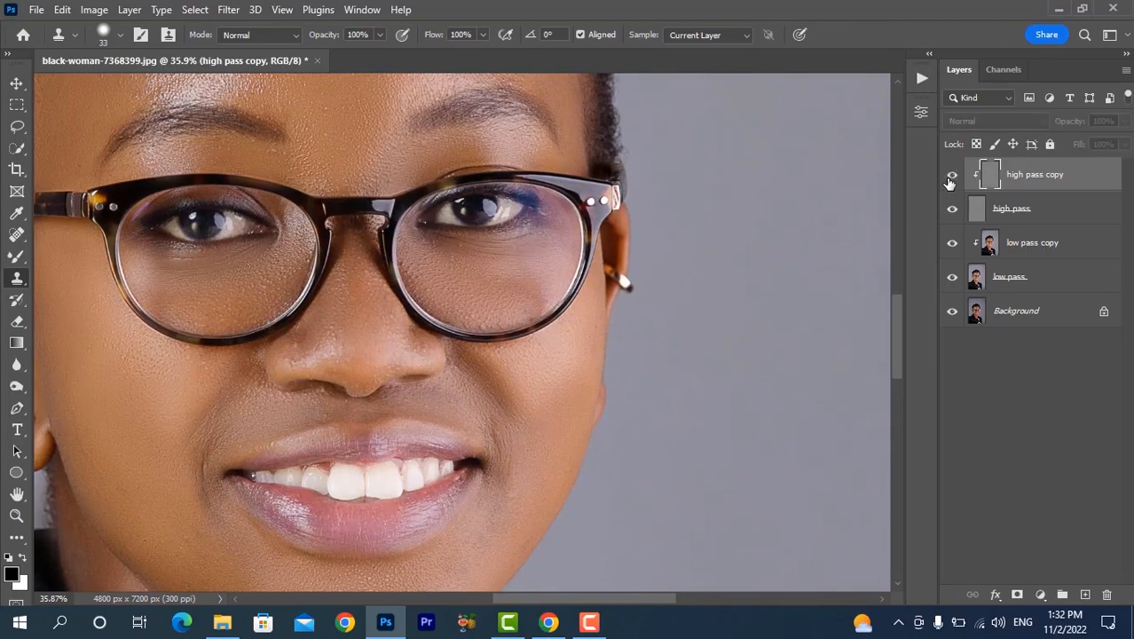
click(952, 177)
- Toggle the low pass copy layer's visibility to compare the skin tones before and after smoothing
click(951, 245)
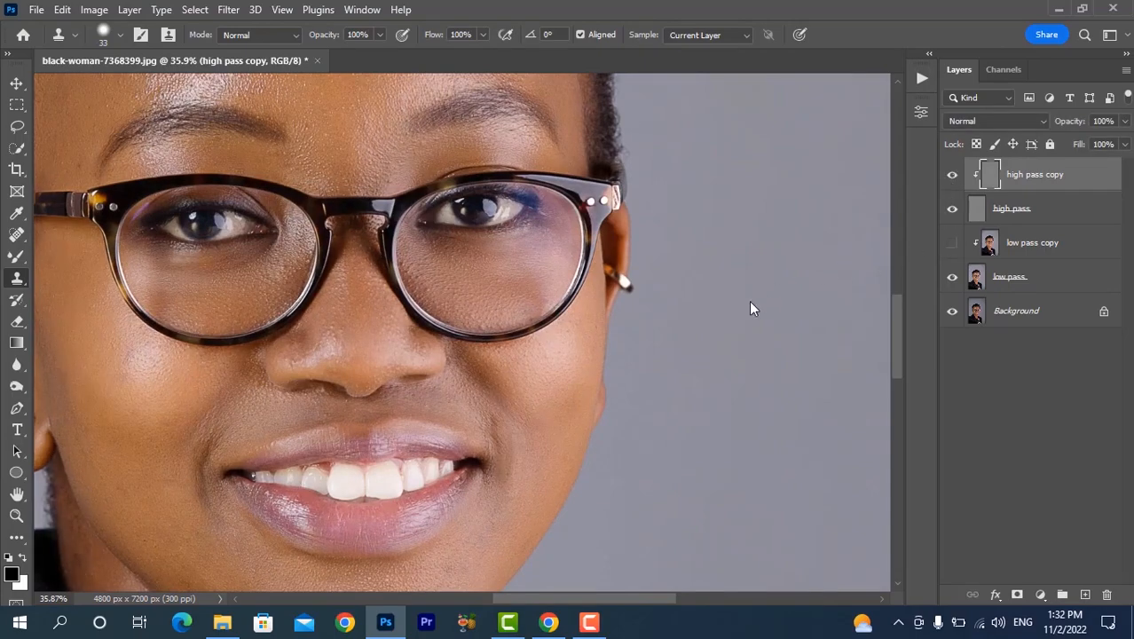
scroll(750, 309, down, 3)
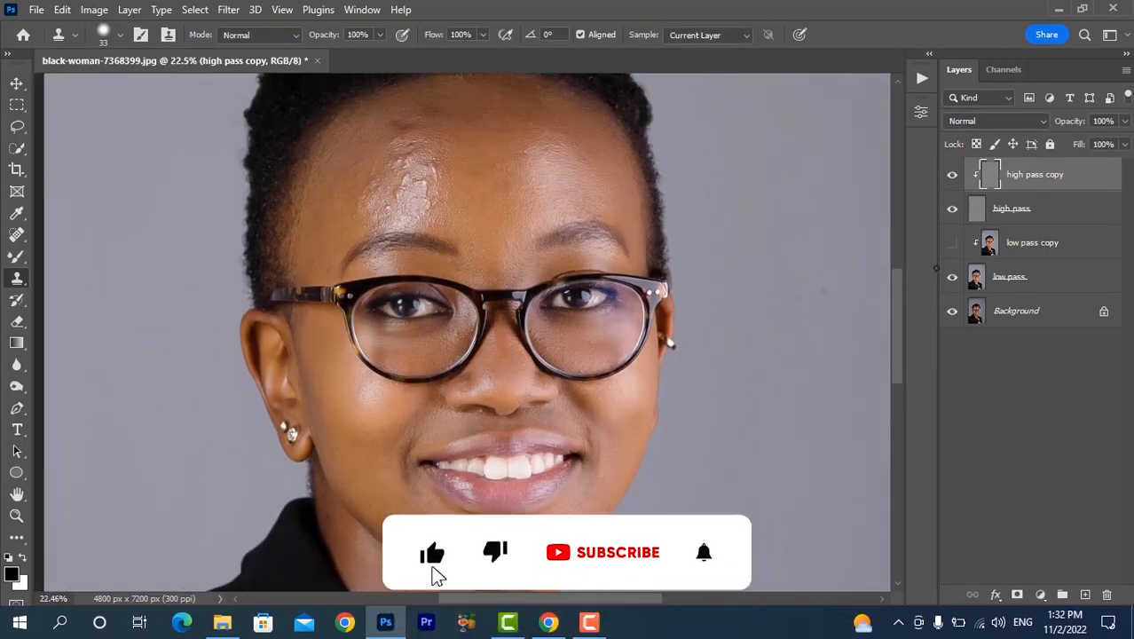
click(951, 245)
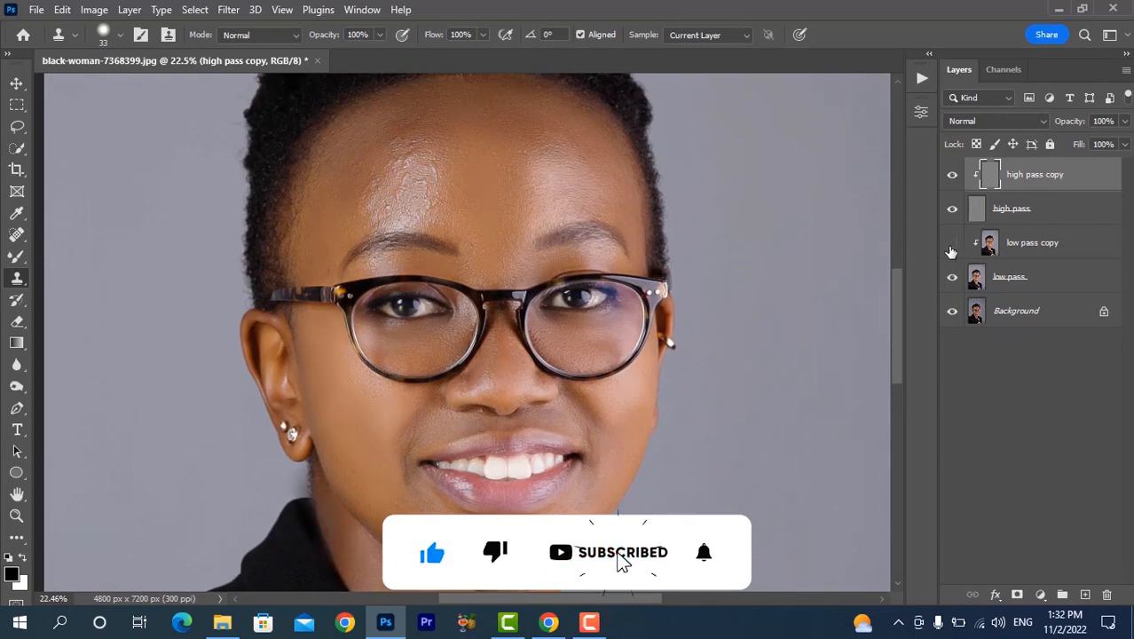
click(951, 245)
click(951, 245)
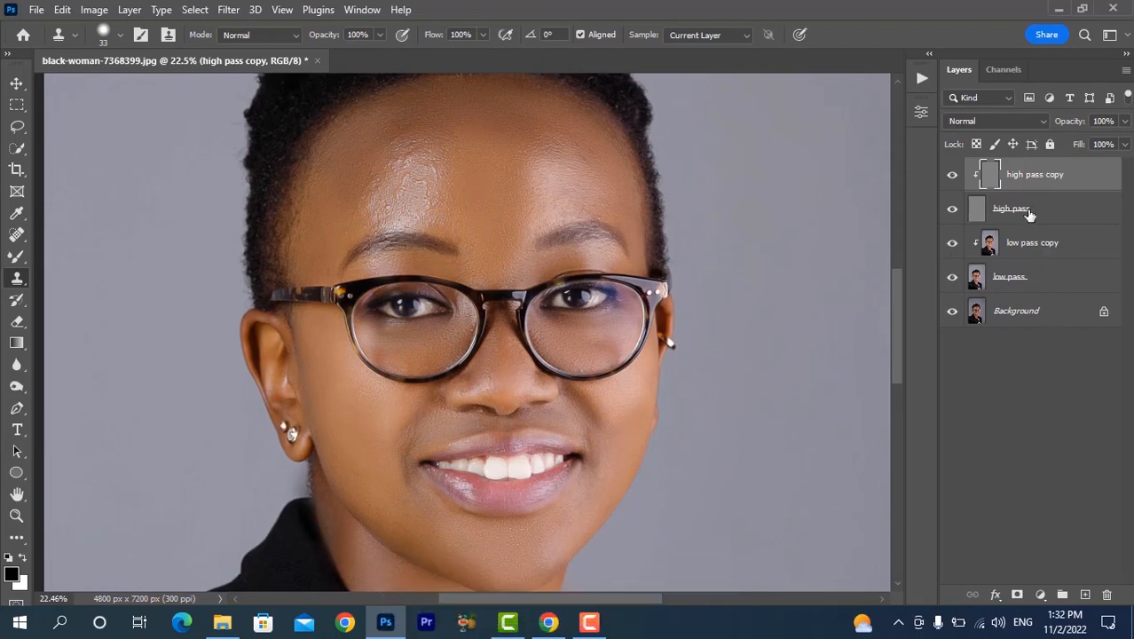
- Add a Color Lookup adjustment layer above high pass copy using the Fuji F125 Kodak 2393 3DLUT file
click(1041, 596)
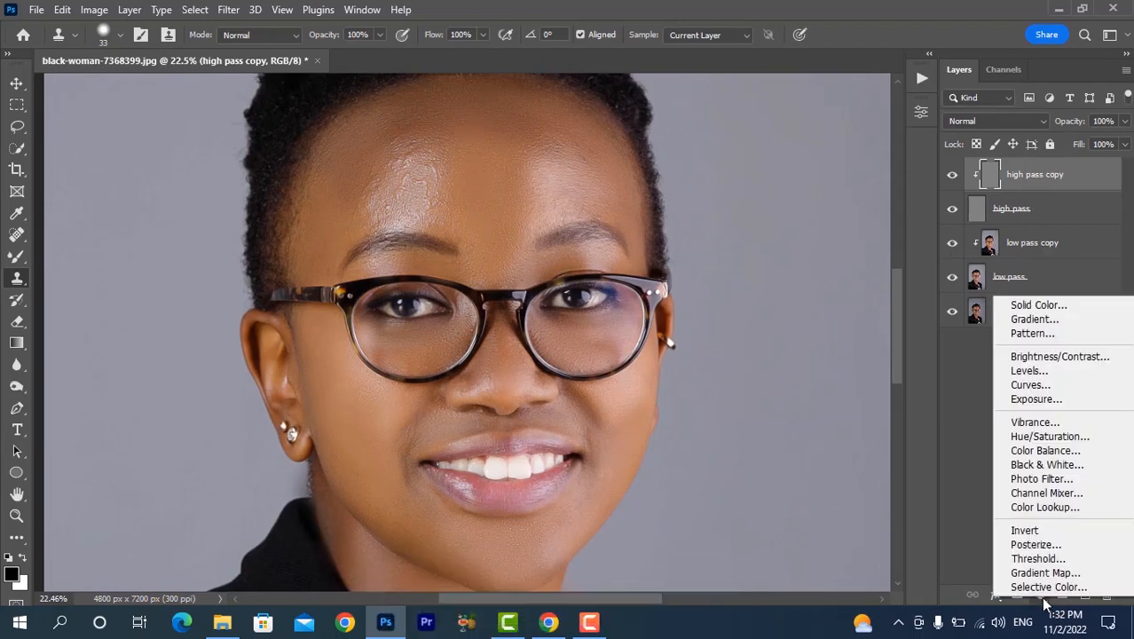
click(1046, 507)
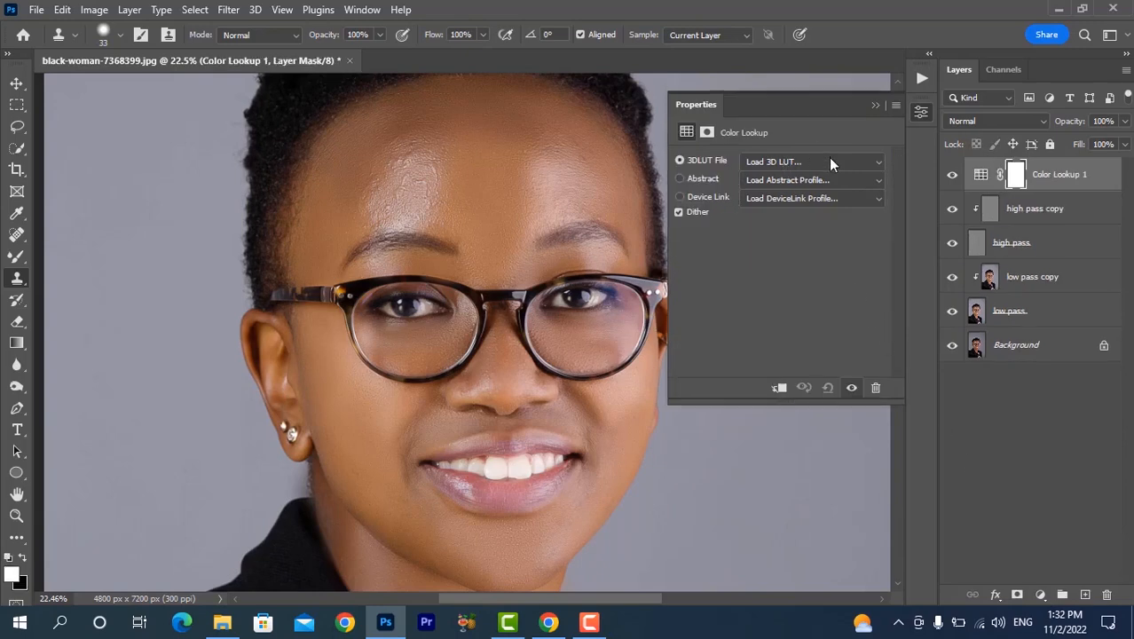
click(833, 161)
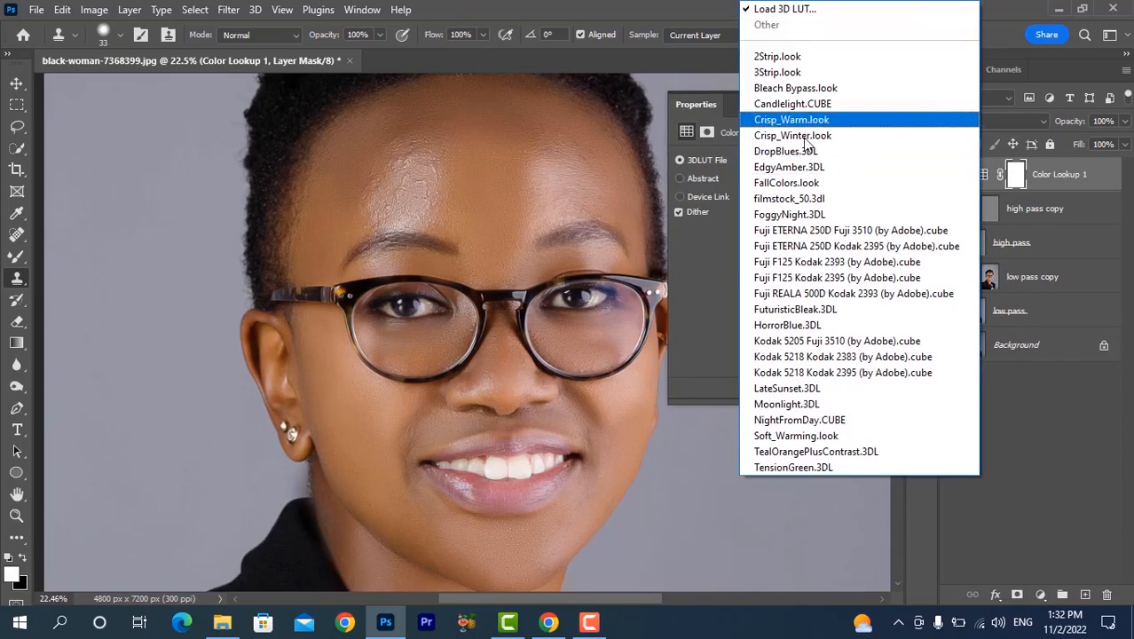
click(814, 264)
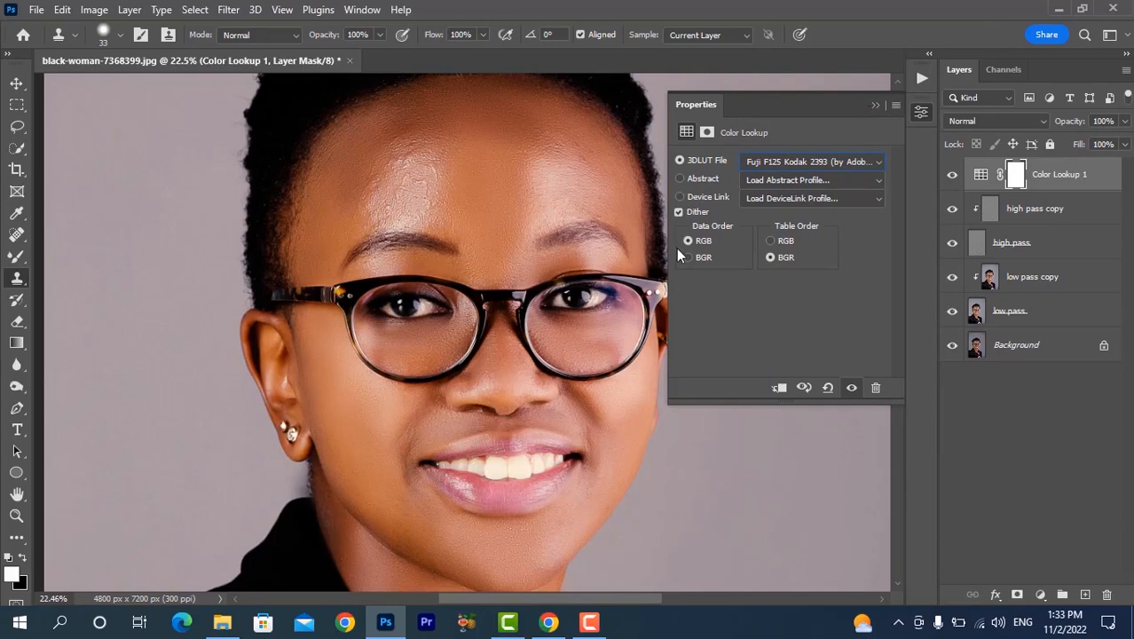
click(874, 106)
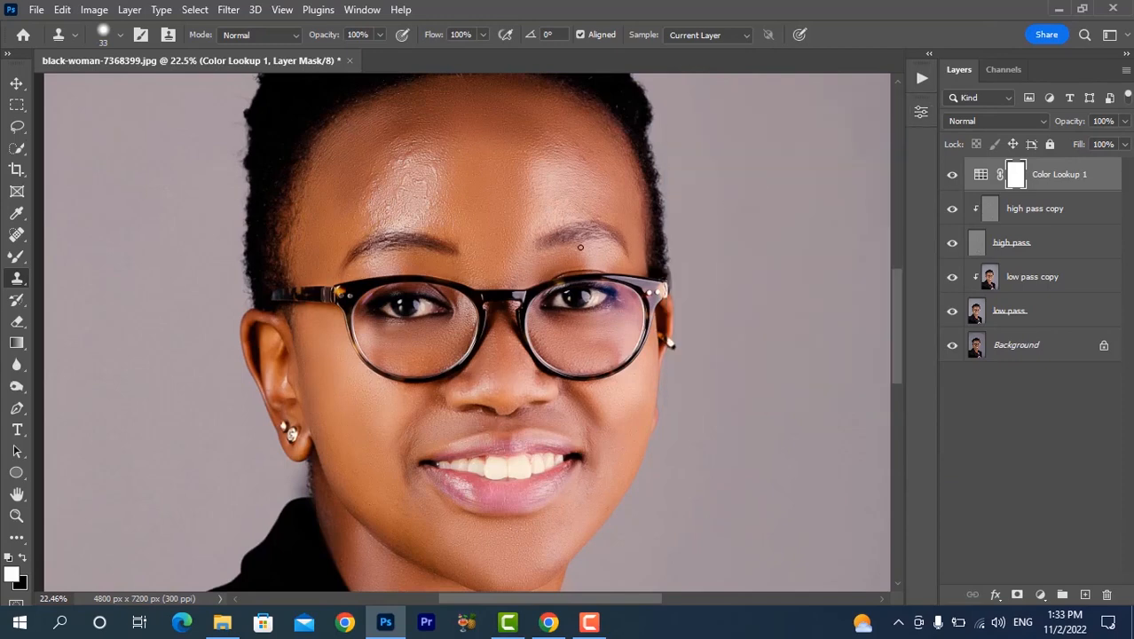
- Reduce the Color Lookup layer's fill to 53%
scroll(580, 248, down, 3)
scroll(581, 248, up, 1)
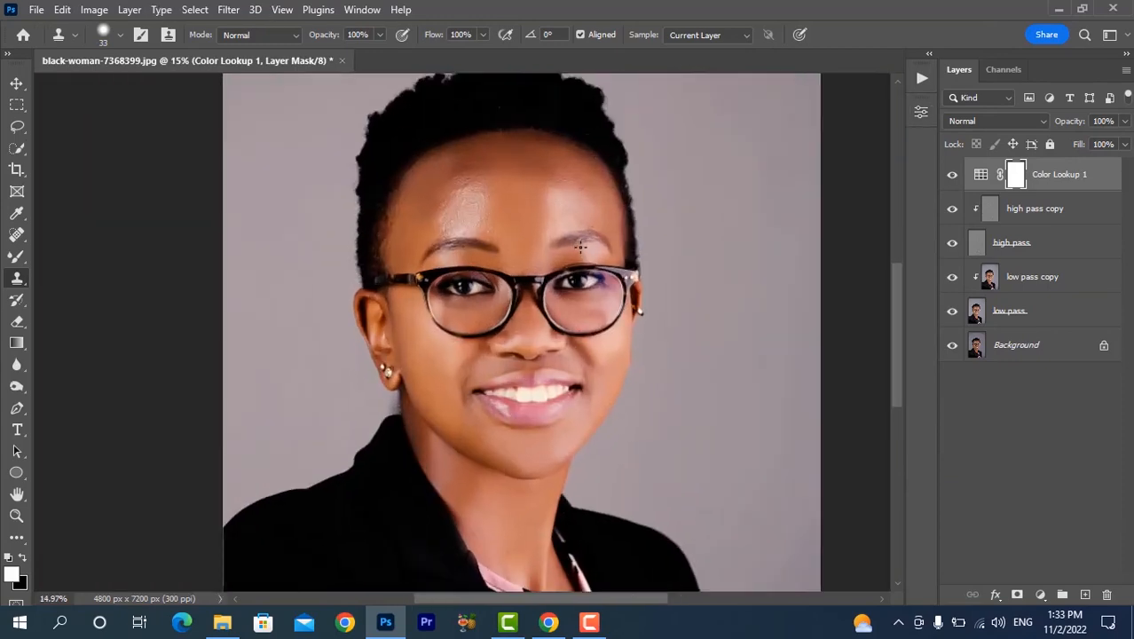
click(1127, 145)
drag(1122, 165, 1117, 167)
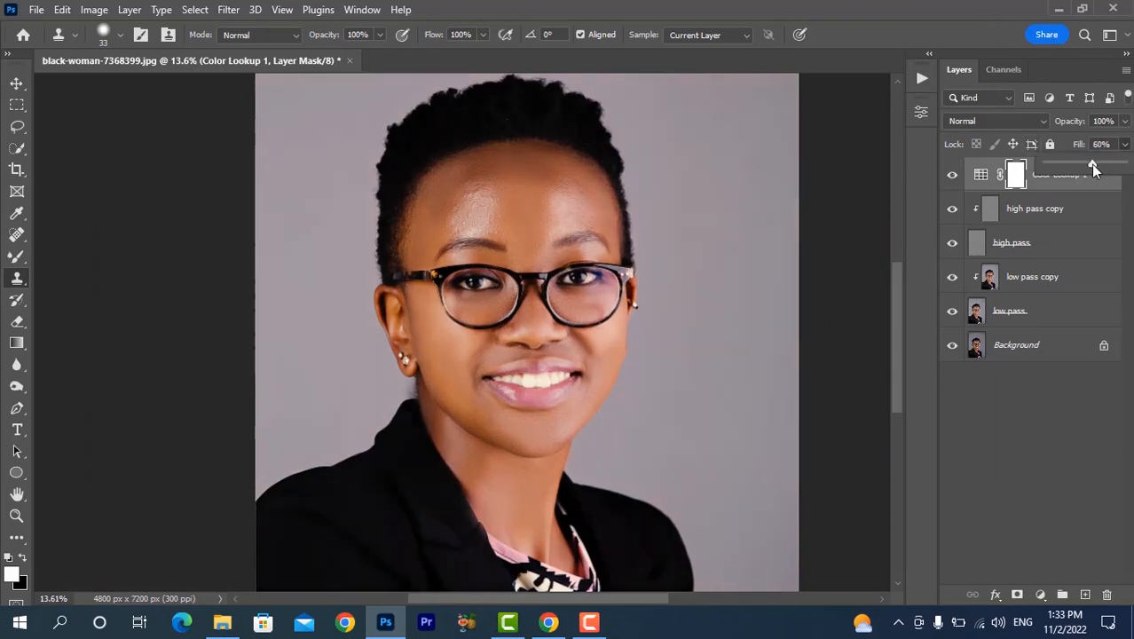
drag(1090, 168, 1087, 168)
- Toggle the Color Lookup layer's visibility to compare the portrait with and without the color grade
click(952, 179)
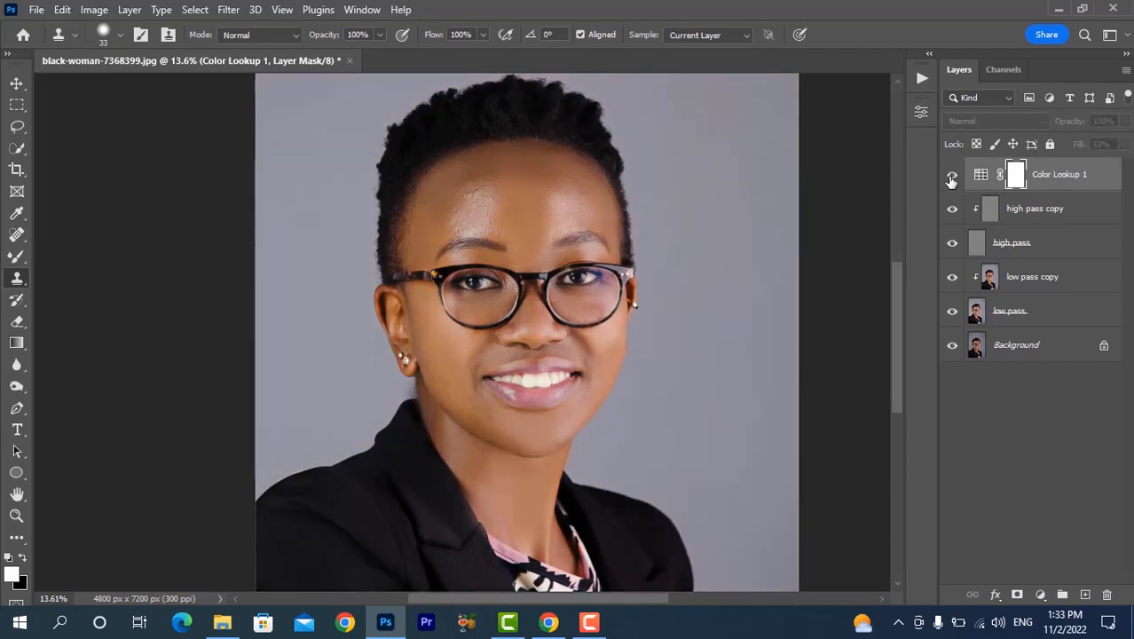
click(952, 179)
click(951, 179)
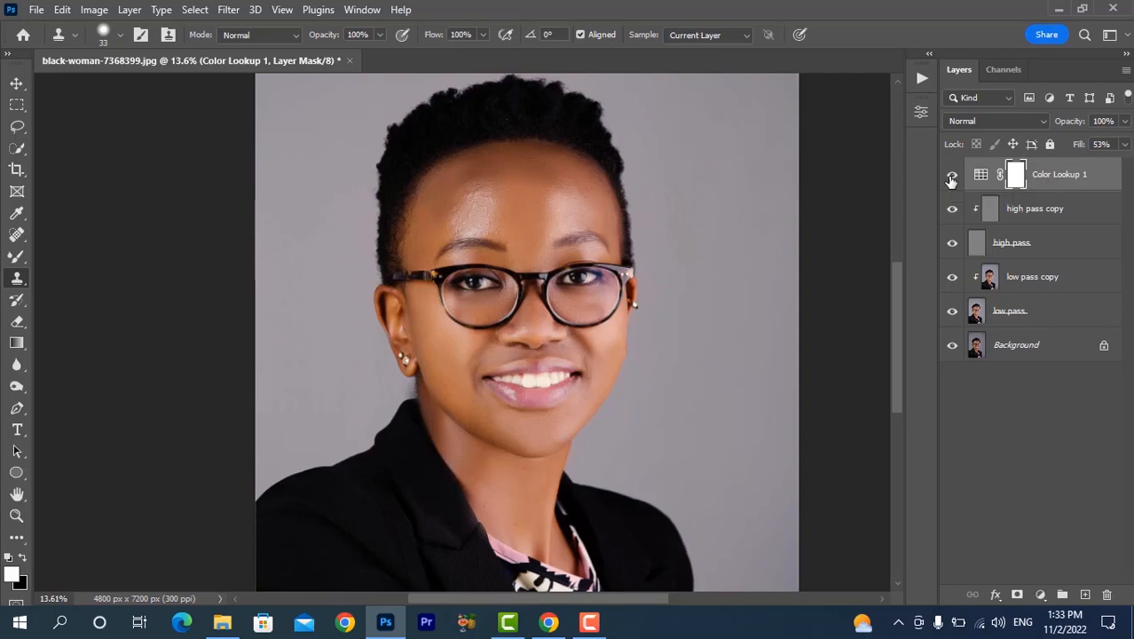
click(952, 180)
click(952, 179)
click(951, 179)
- Undo the fill change and the addition of the Color Lookup adjustment layer
key(ctrl+z)
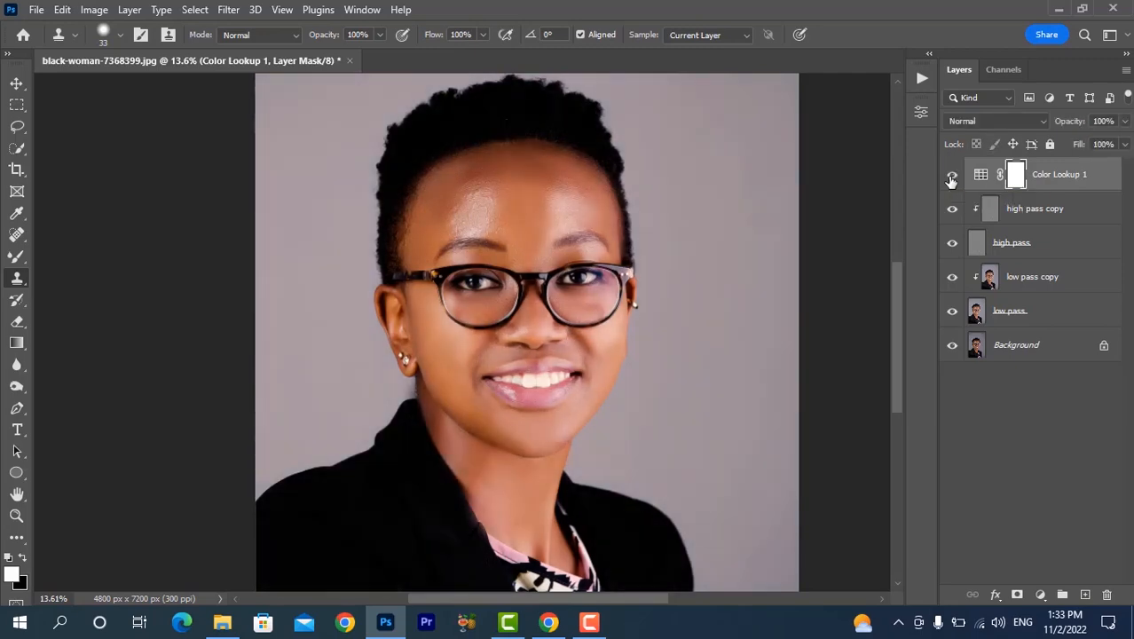
key(ctrl+z)
key(ctrl+z)
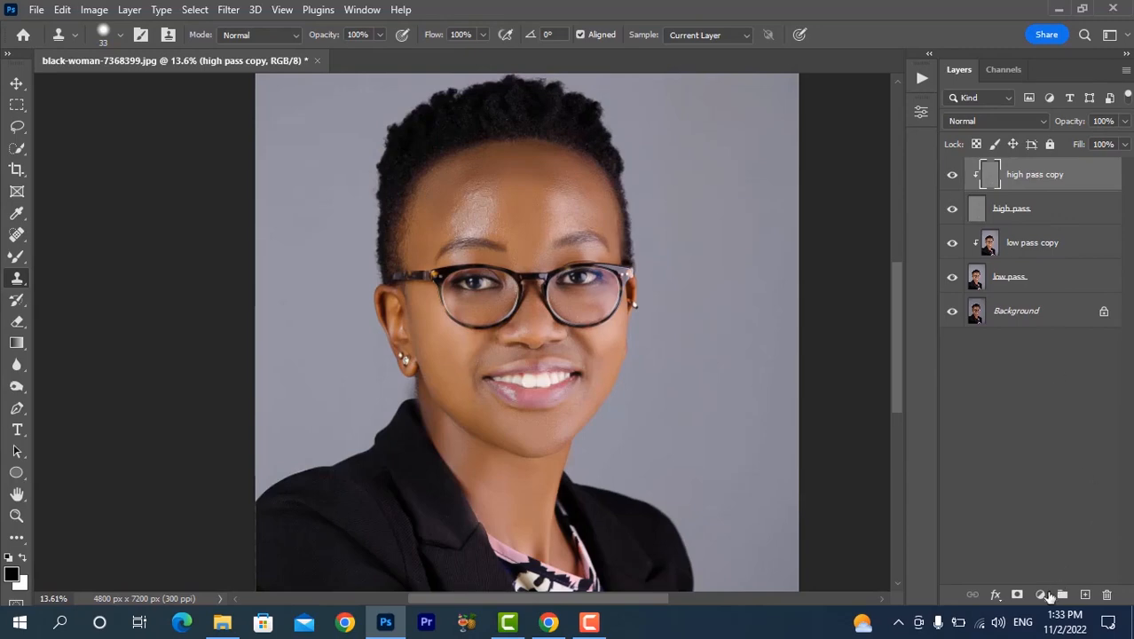
- Add a new Color Lookup adjustment layer and try the Bleach Bypass.look and Candlelight.CUBE 3DLUT files
click(1042, 595)
click(1037, 505)
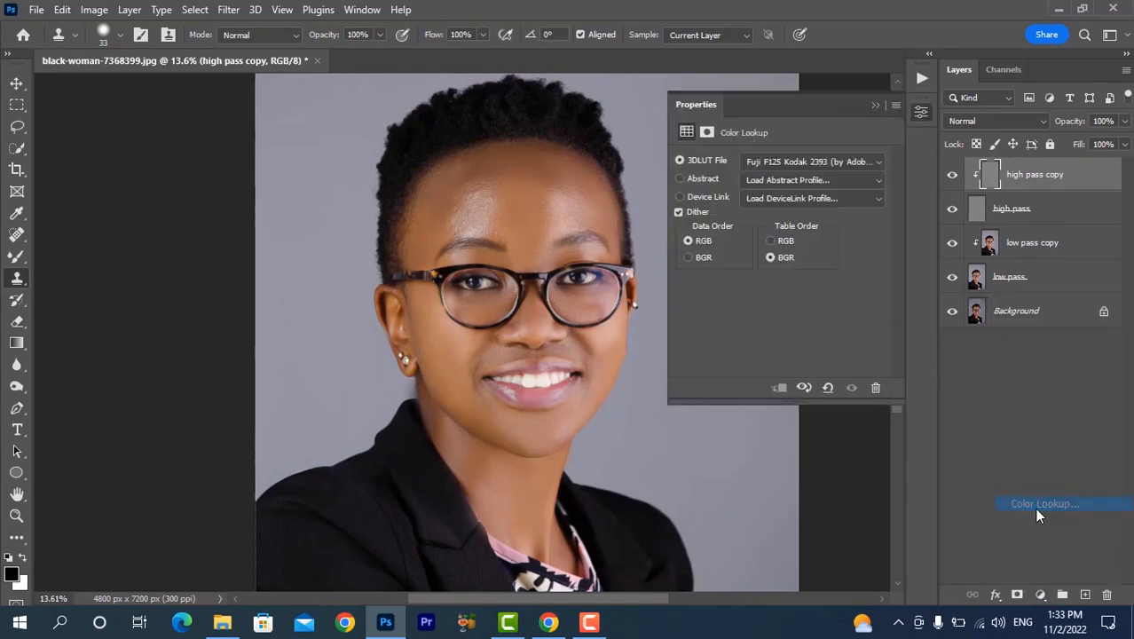
click(853, 163)
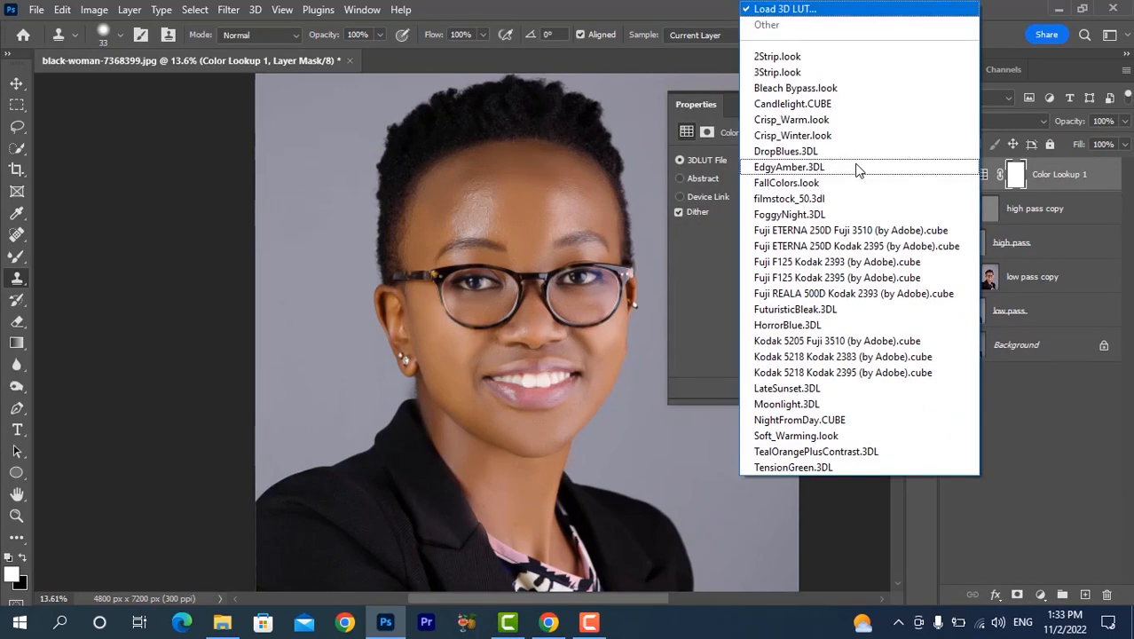
click(803, 89)
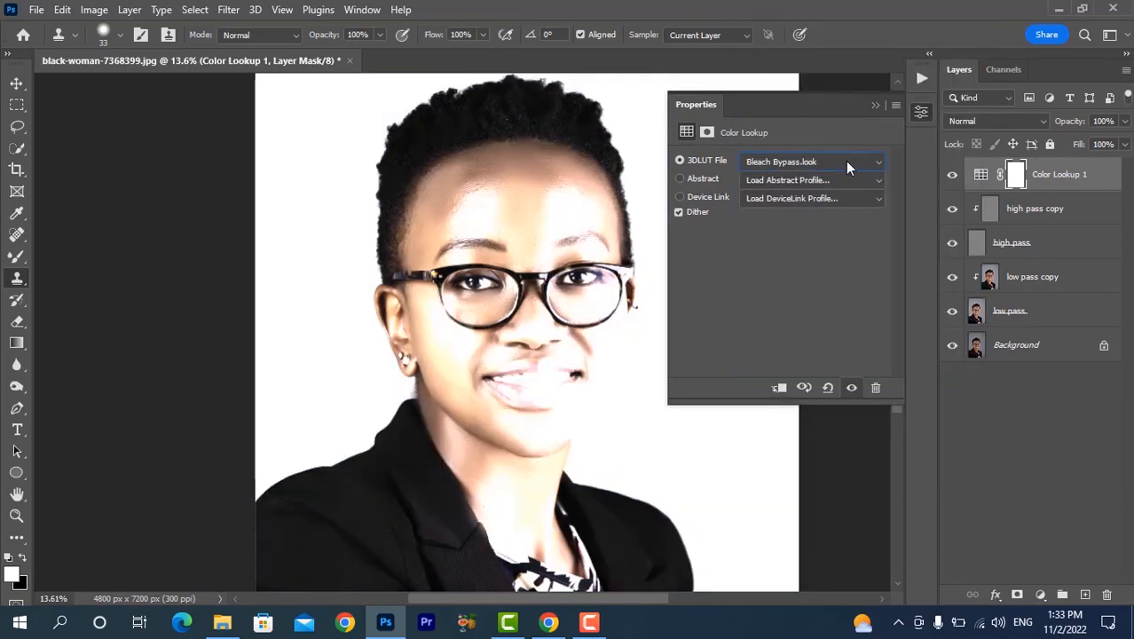
click(847, 161)
click(793, 109)
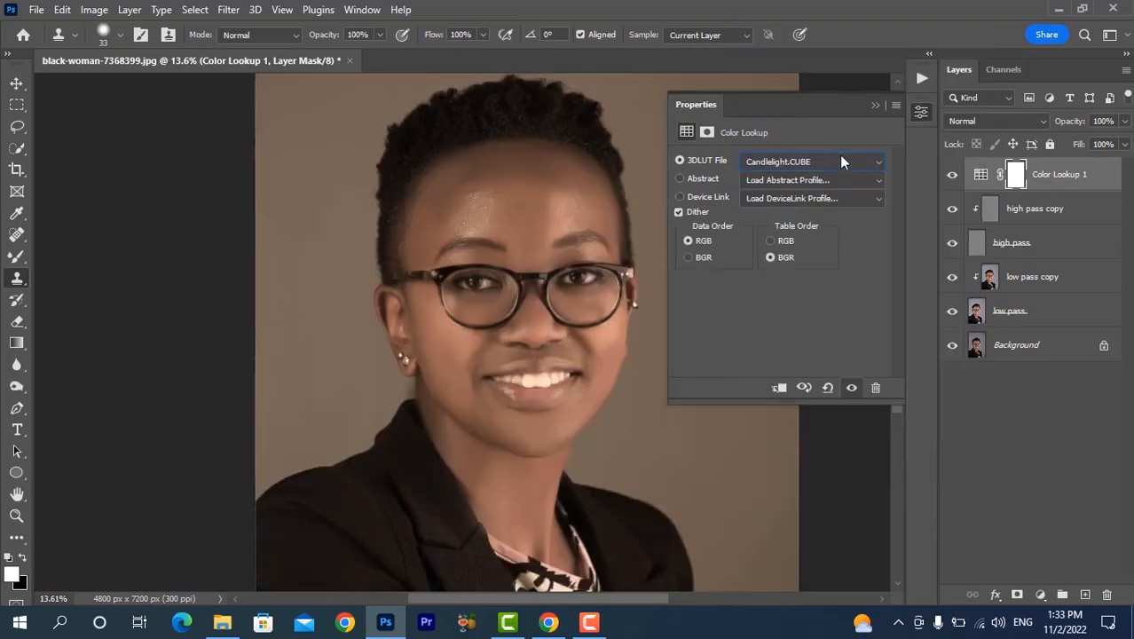
- Try the filmstock_50.3dl, FoggyNight.3DL and Fuji ETERNA 250D Fuji 3510 3DLUT files on the Color Lookup layer
click(847, 161)
click(829, 184)
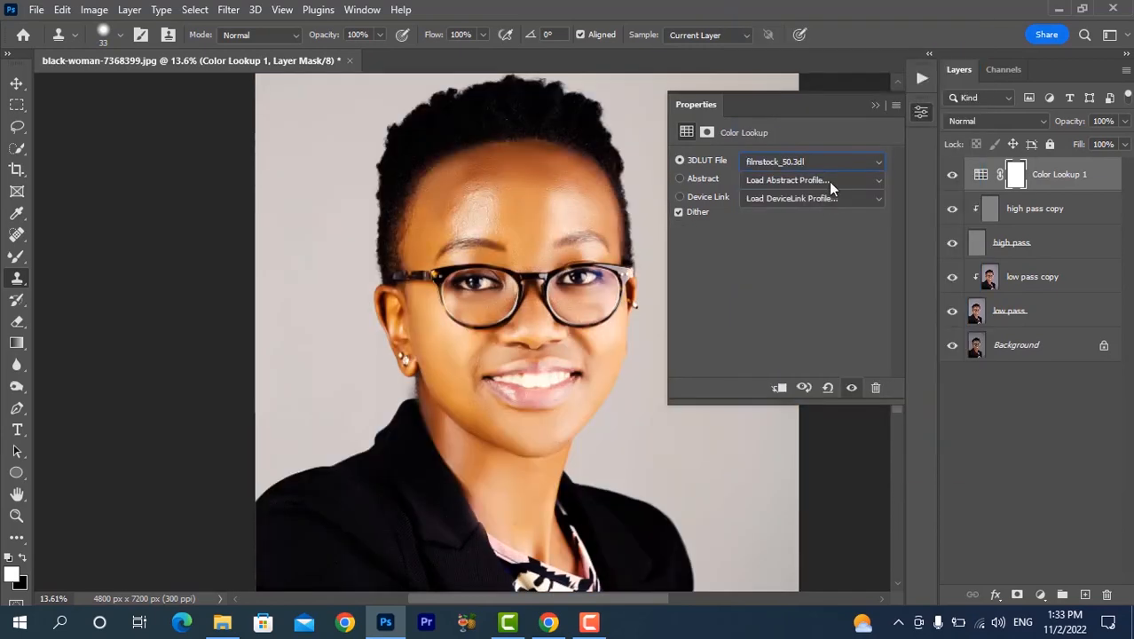
click(839, 161)
click(835, 212)
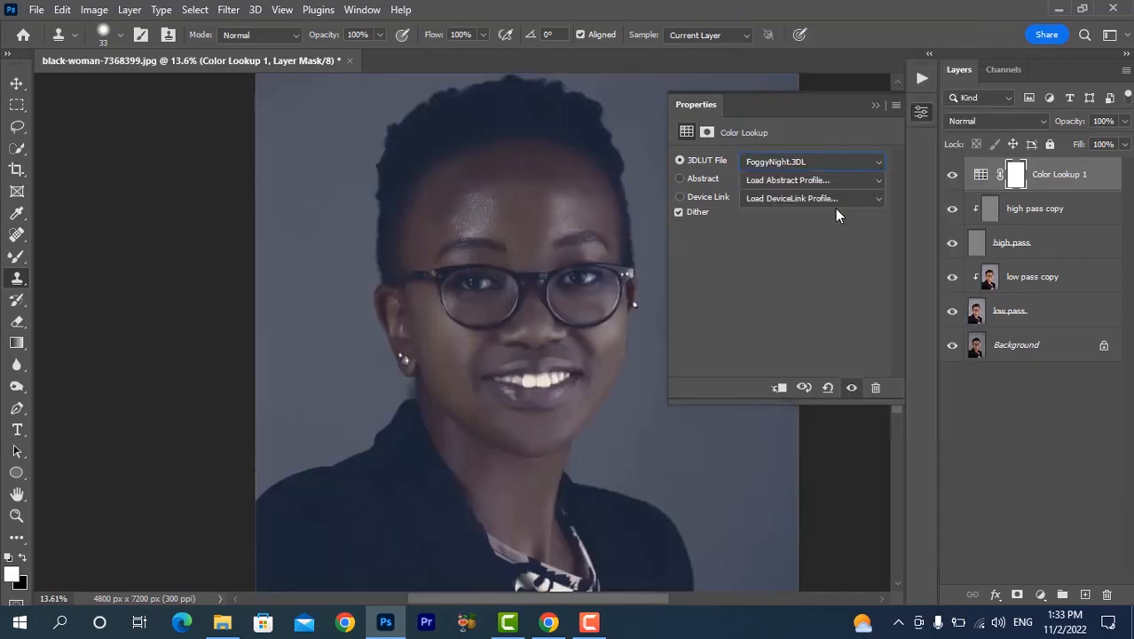
click(852, 164)
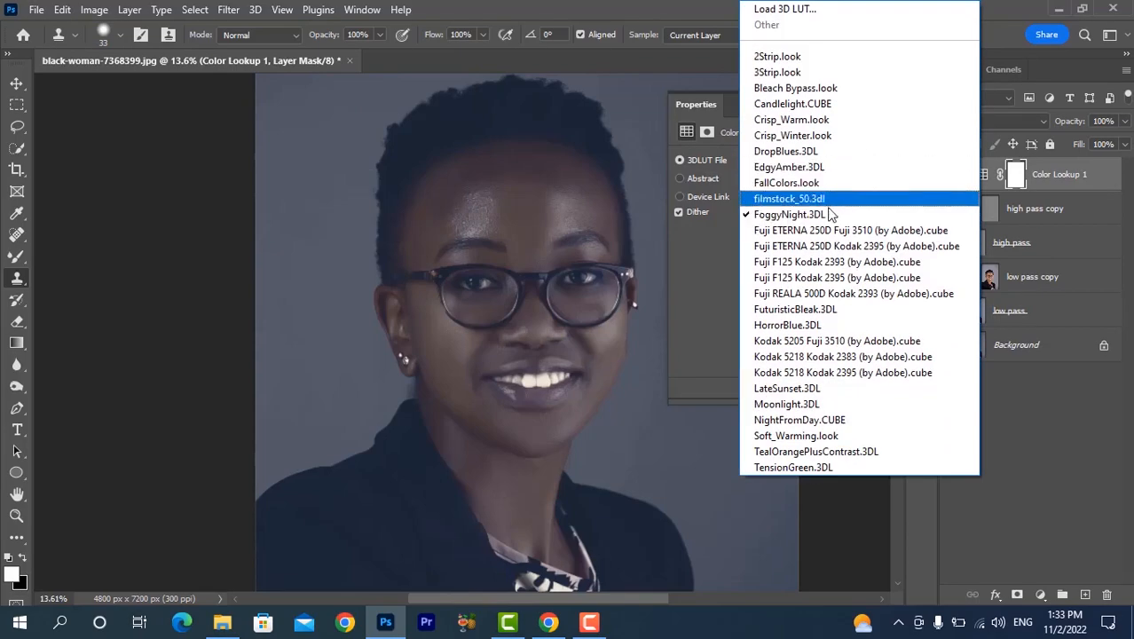
click(826, 230)
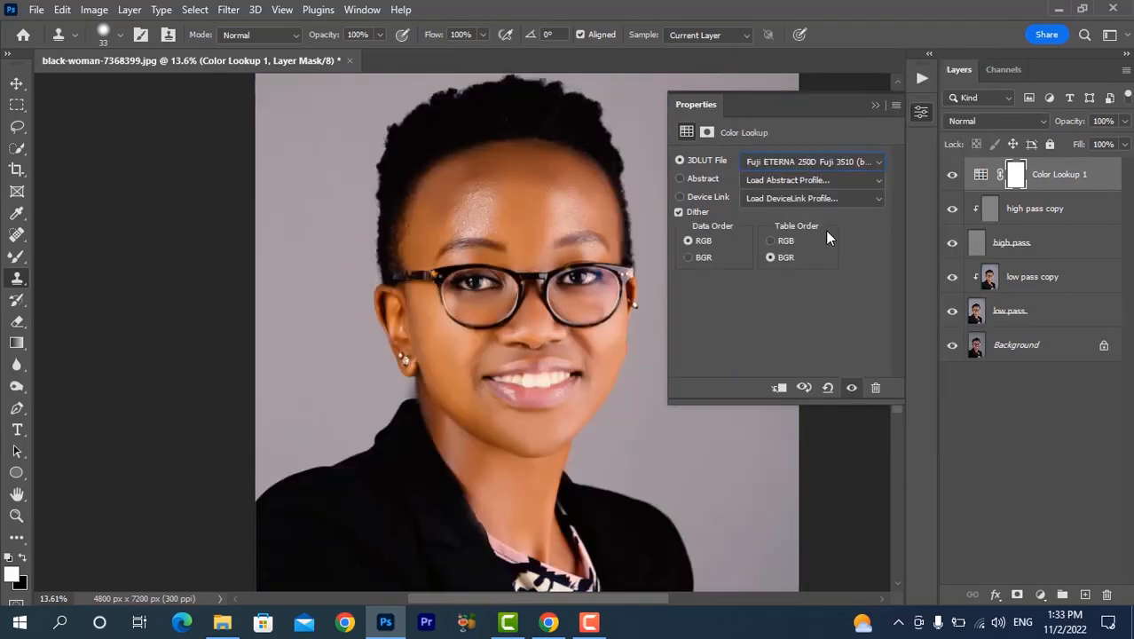
- Delete the Color Lookup adjustment layer and try adding a blank layer above high pass copy
click(875, 106)
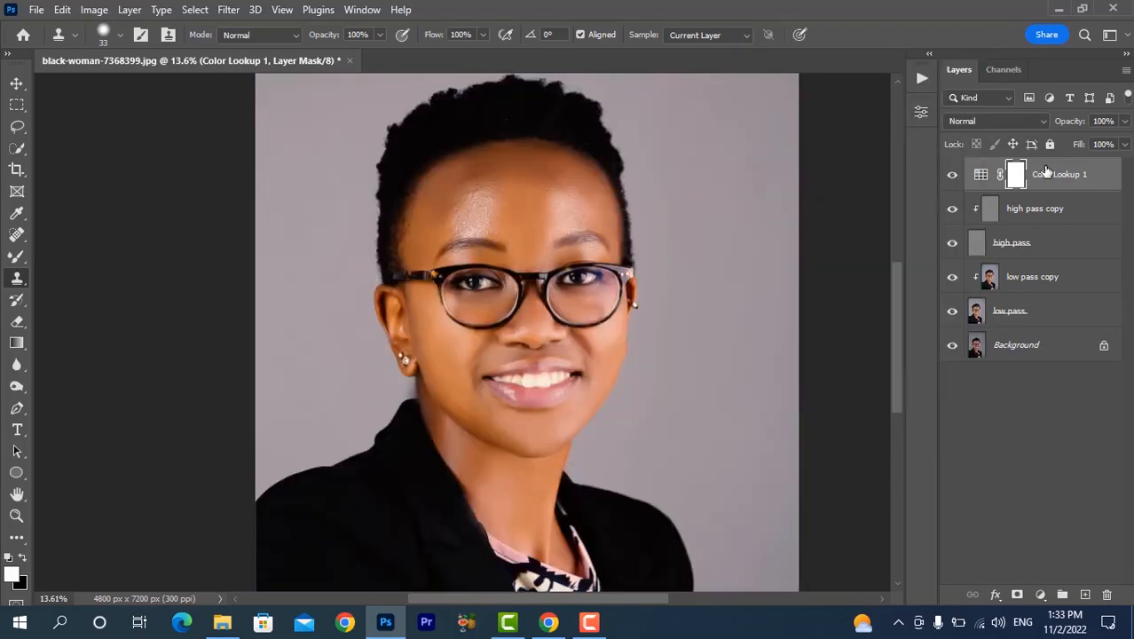
drag(1055, 176, 1107, 594)
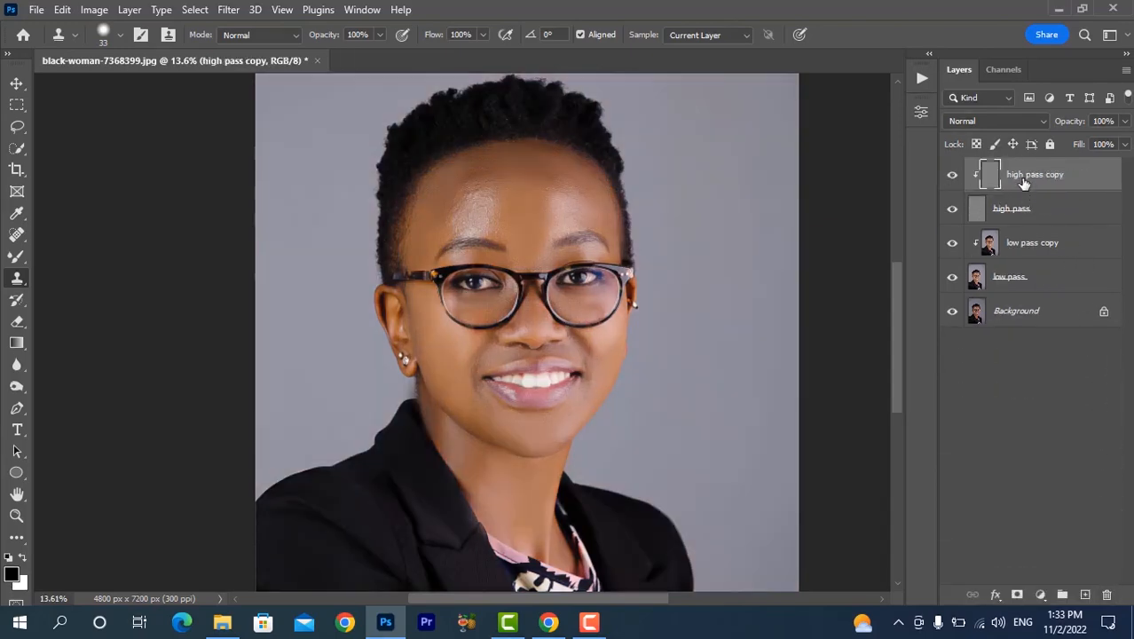
click(1084, 595)
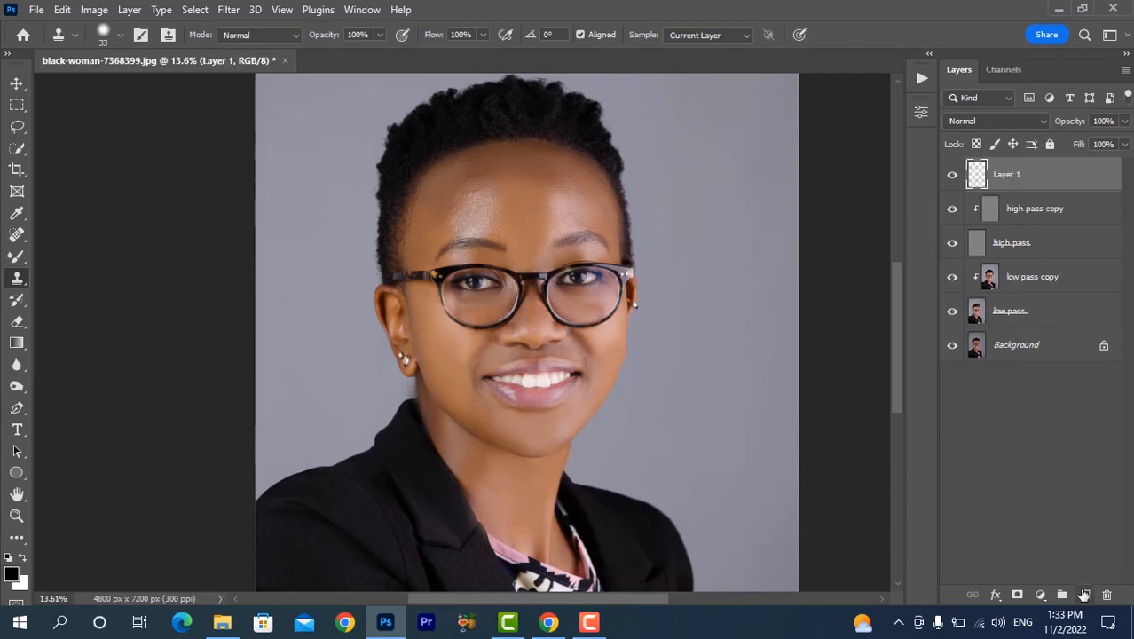
key(ctrl+z)
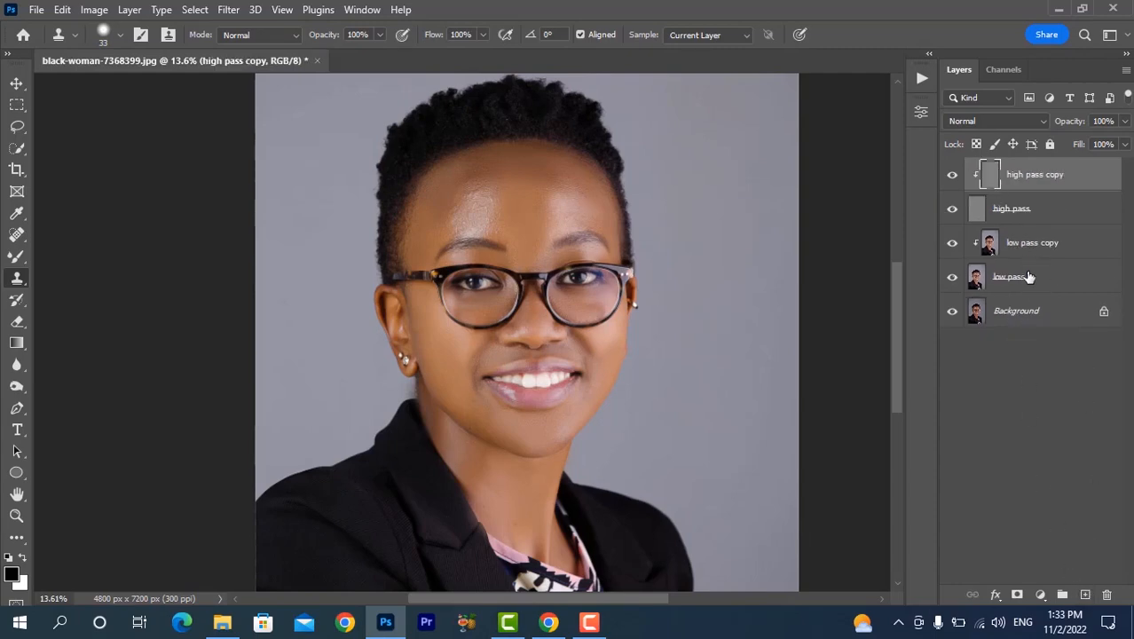
- Group the four layers from high pass copy down to low pass, leaving the Background outside the group
shift+click(1030, 278)
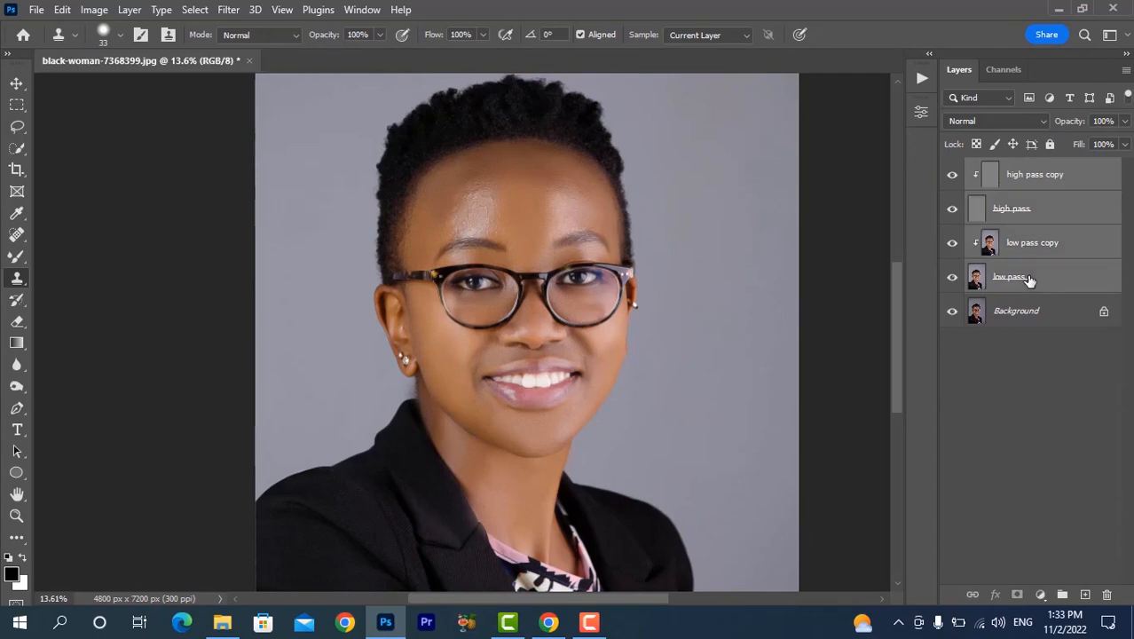
right_click(1029, 279)
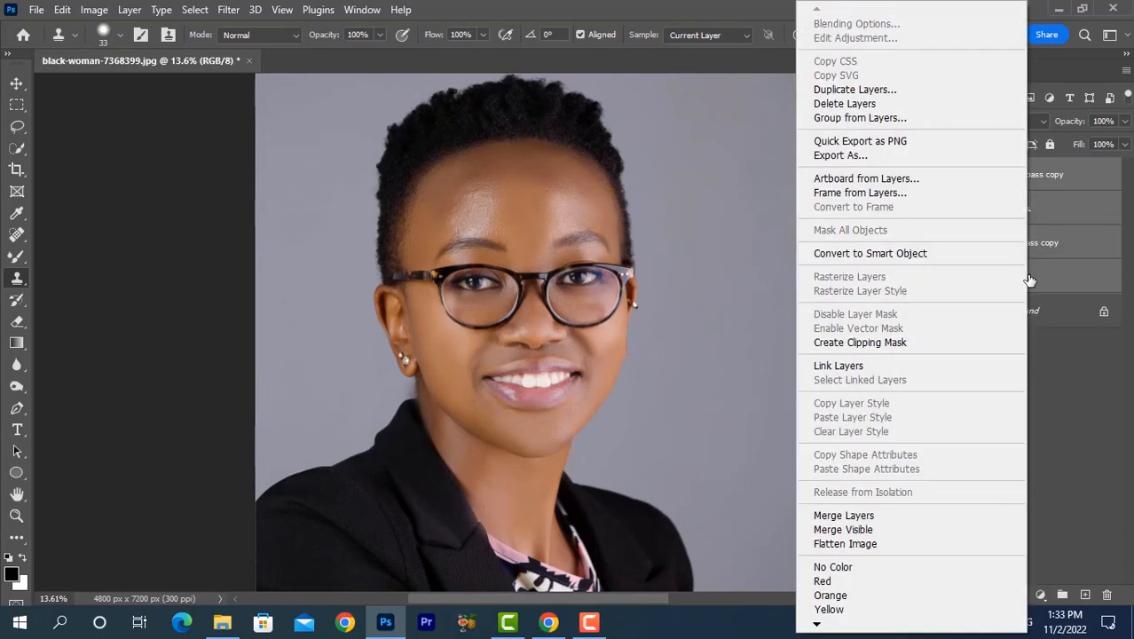
click(867, 119)
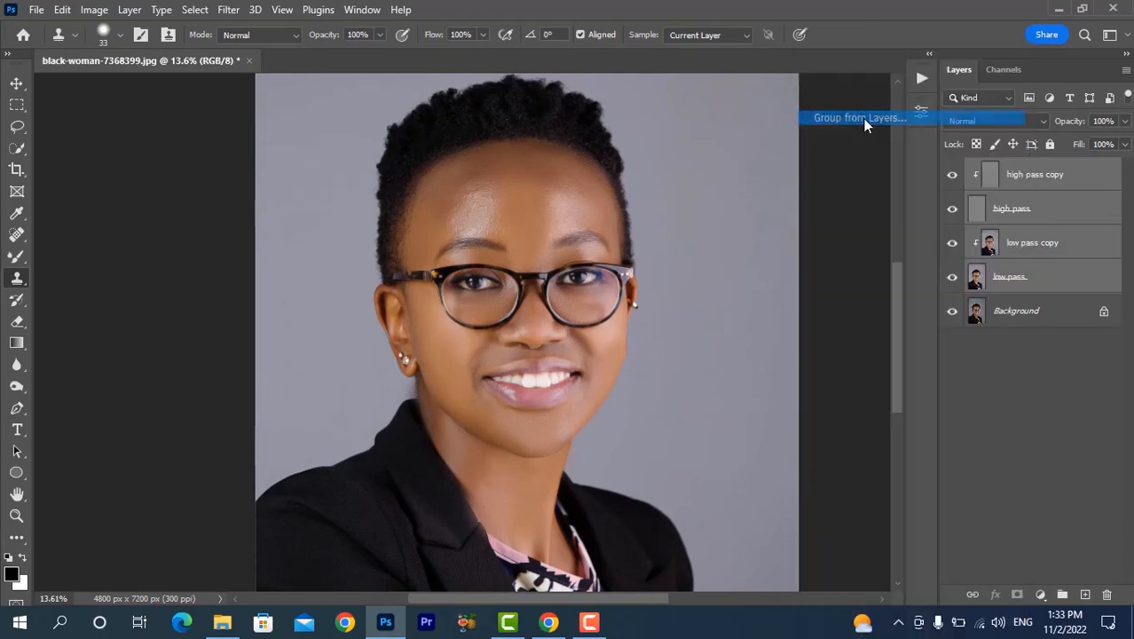
click(703, 183)
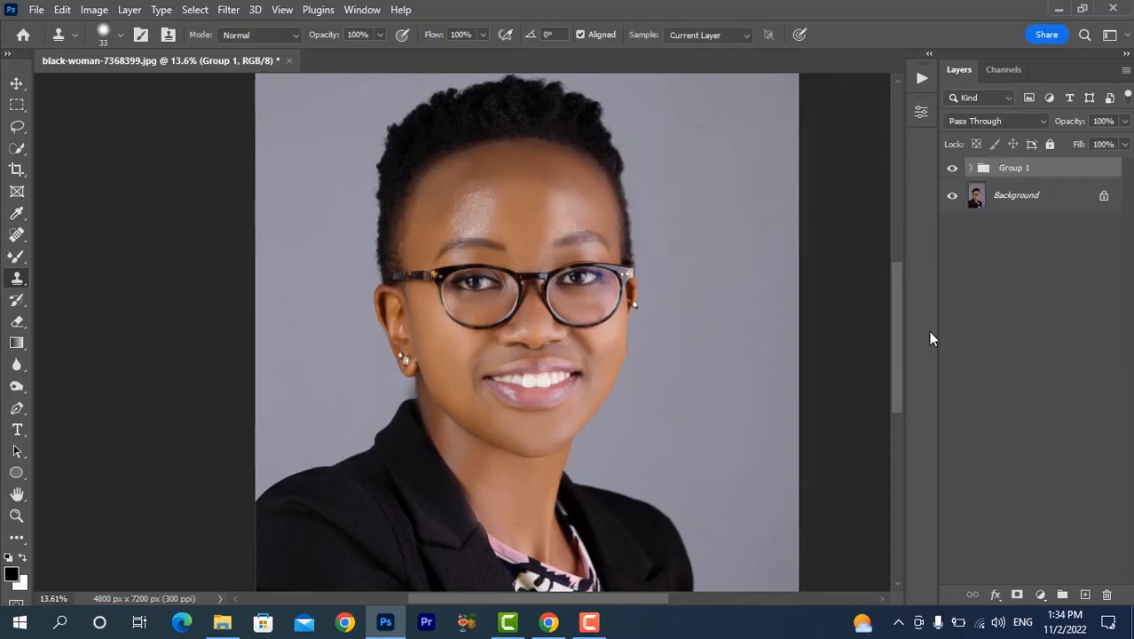
- Rename the layer group as low and high and add a Black & White adjustment layer above it
double_click(1013, 169)
key(Return)
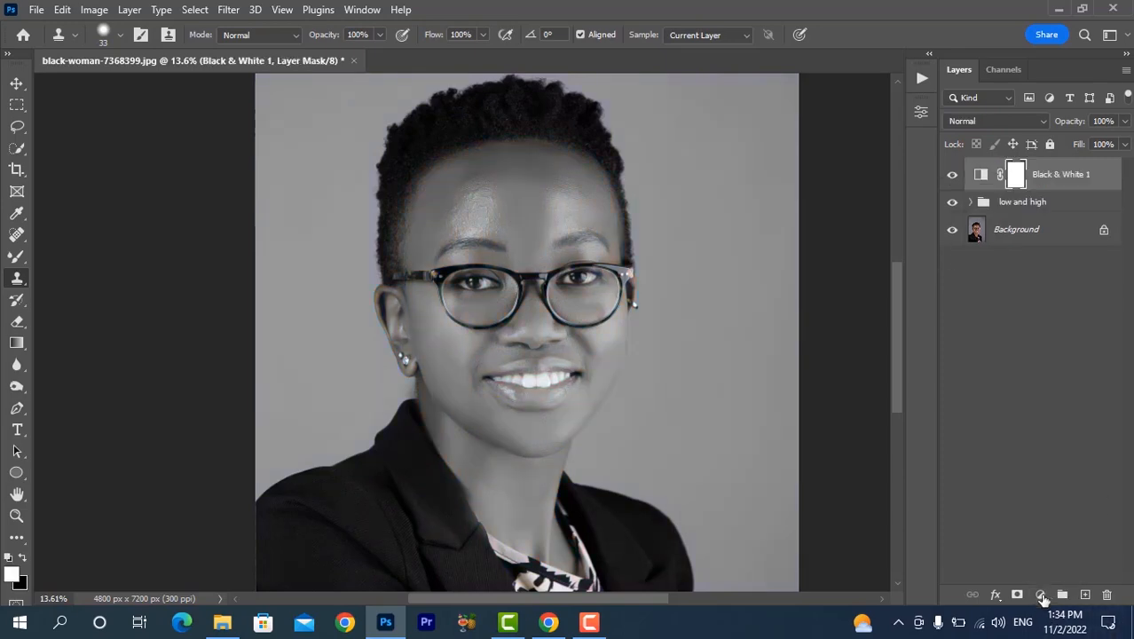
- Add a Curves adjustment layer above Black & White 1 and raise the middle of its RGB curve to brighten the portrait
click(1040, 596)
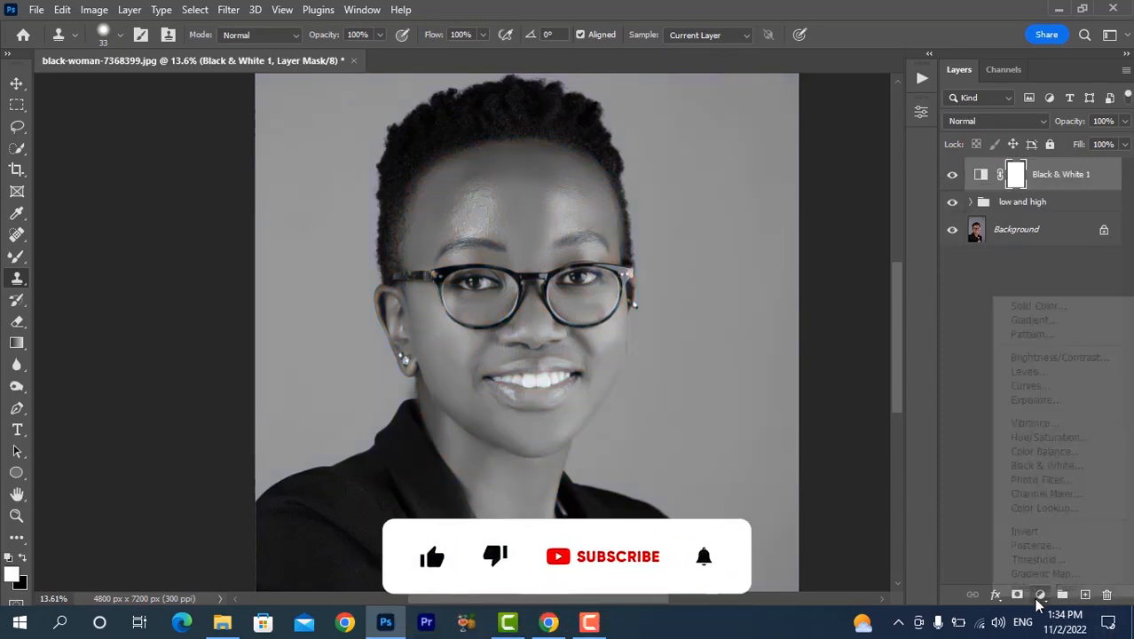
click(1061, 386)
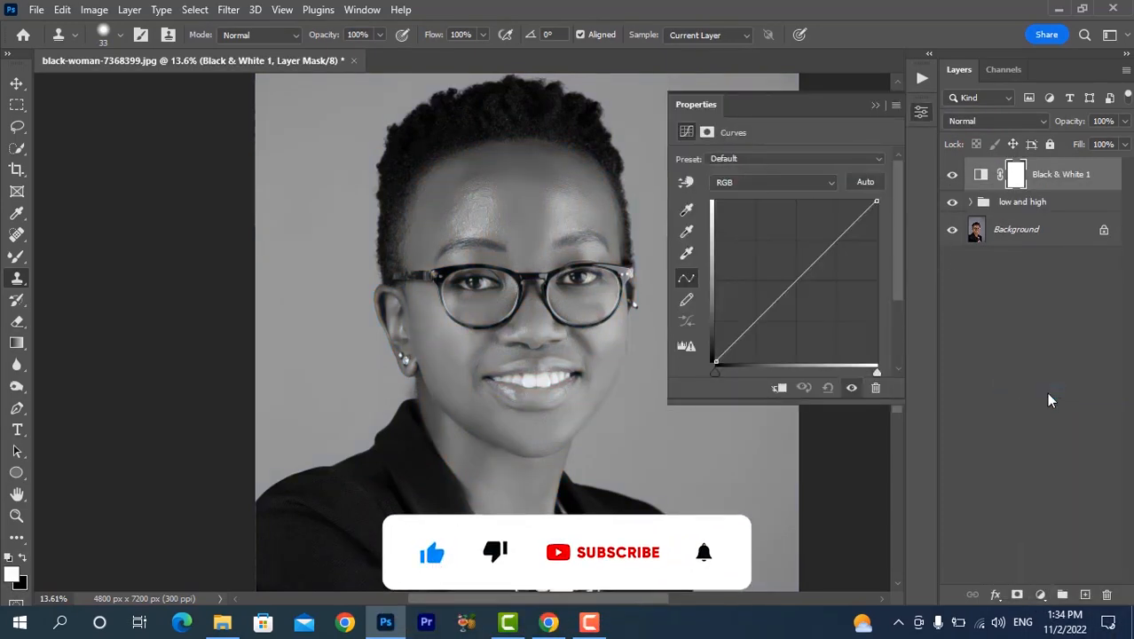
click(798, 278)
drag(798, 278, 787, 269)
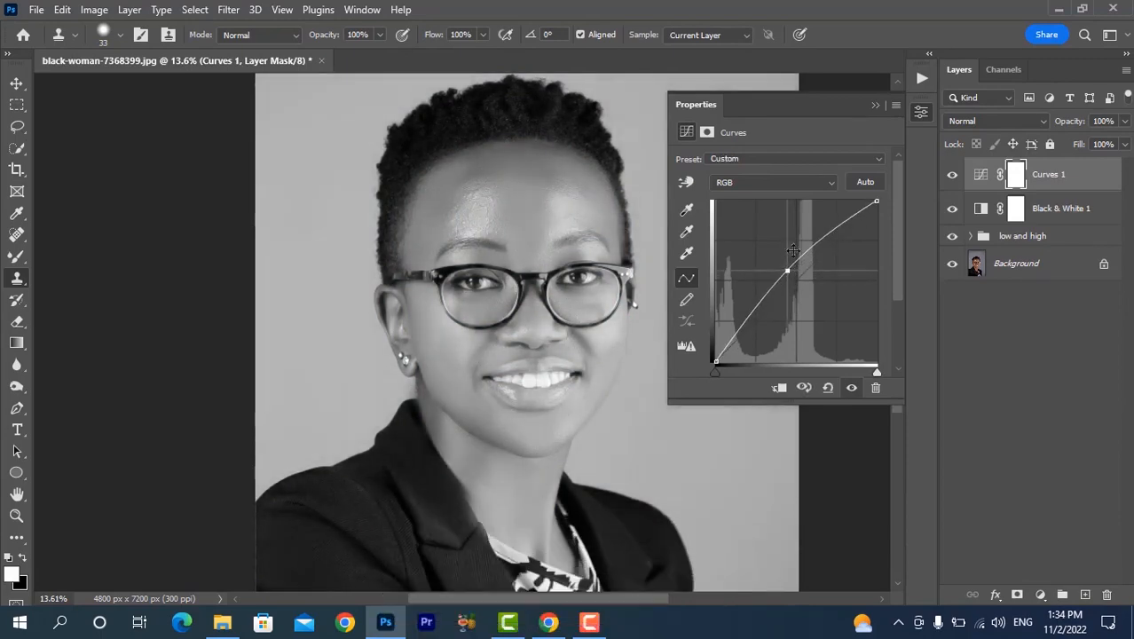
click(873, 106)
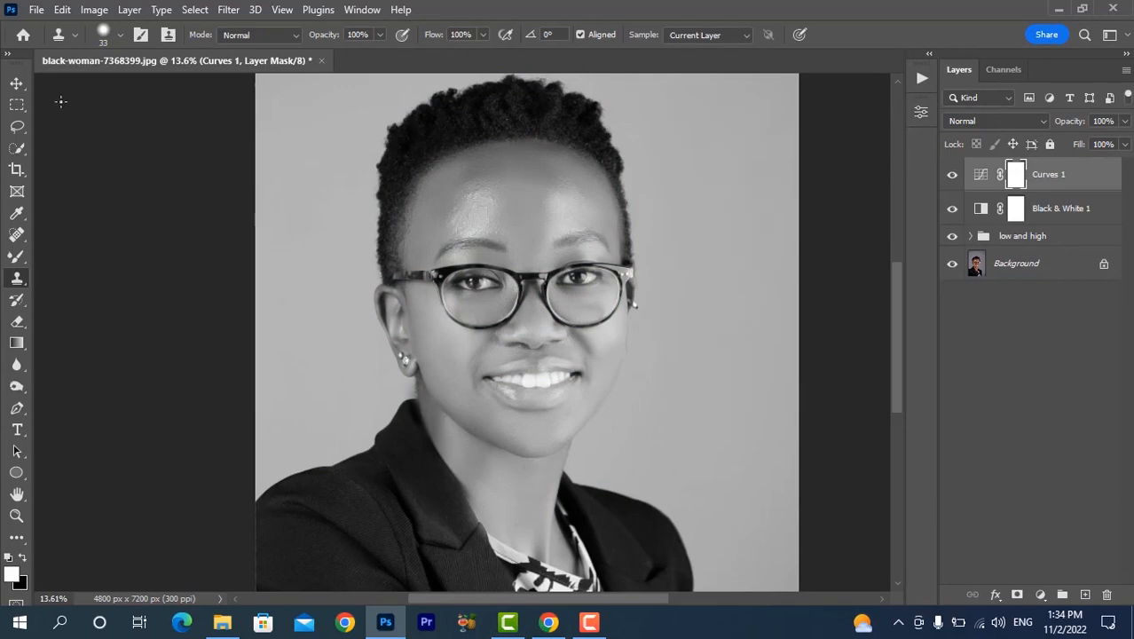
- Invert the Curves 1 mask to black and move that layer below Black & White 1
click(96, 11)
mouse_move(135, 52)
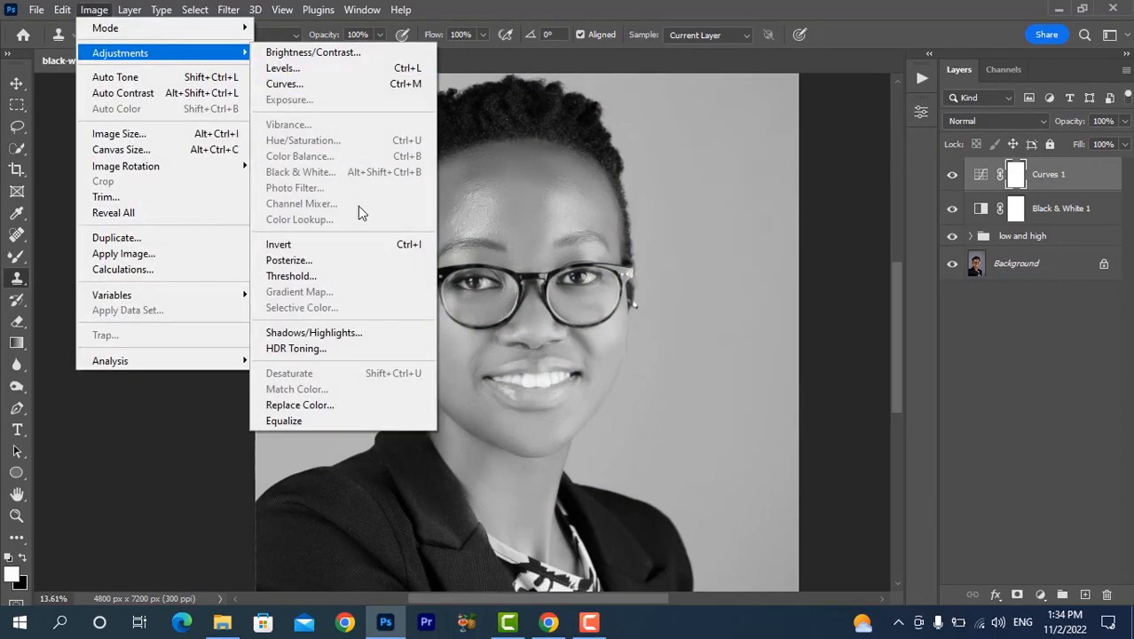
click(360, 245)
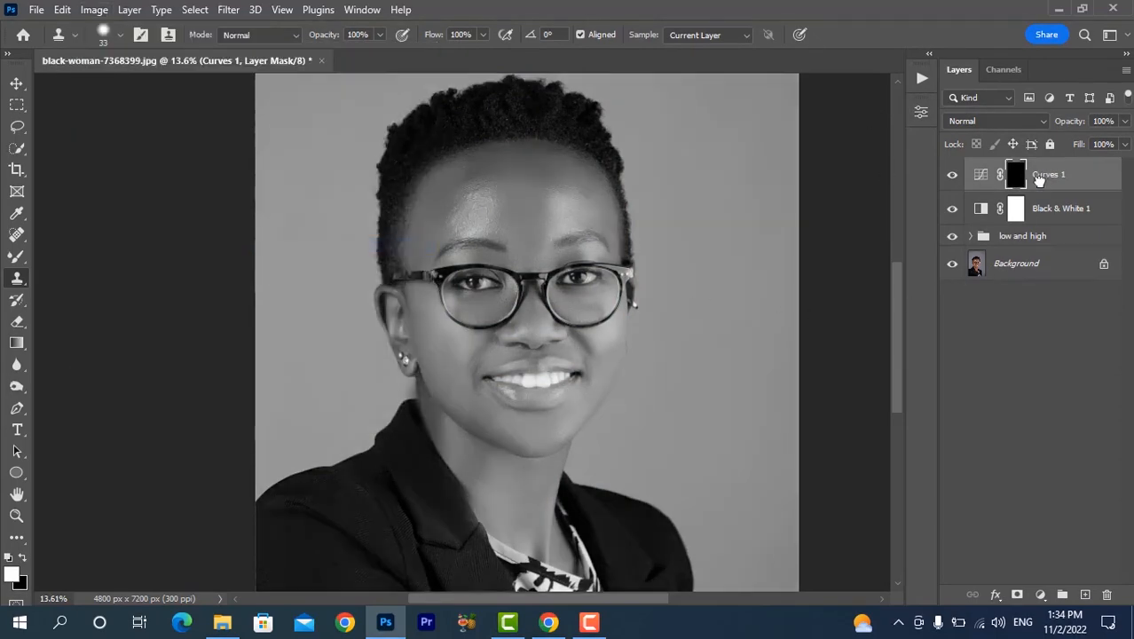
drag(1040, 179, 1061, 229)
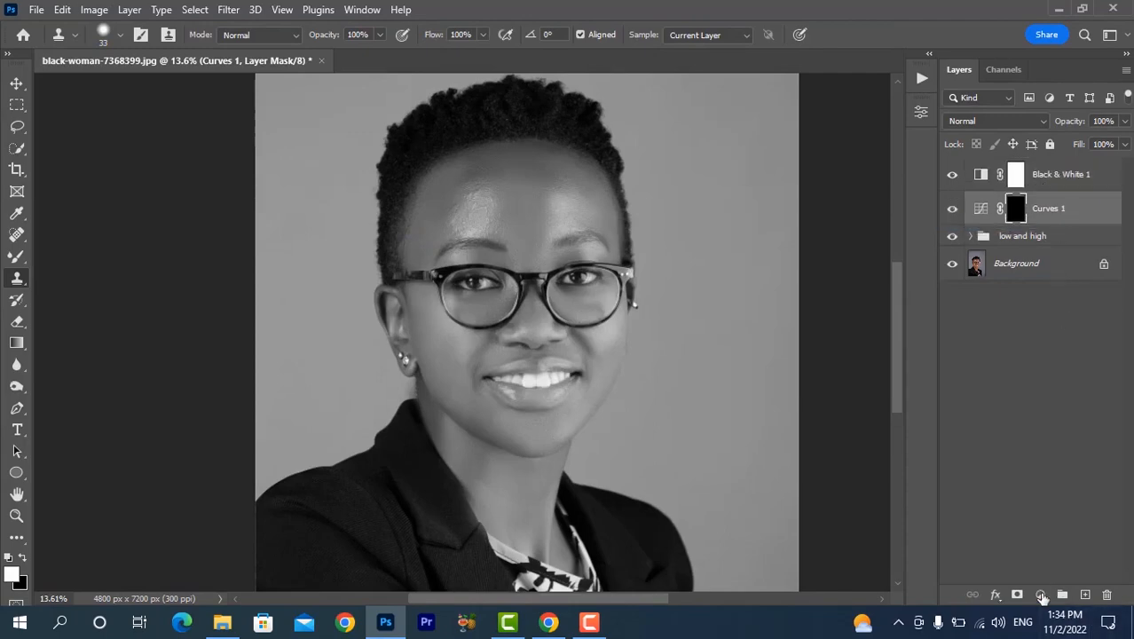
- Add a second Curves adjustment layer above Curves 1 and lower the middle of its RGB curve to darken the portrait
click(1043, 597)
click(1033, 379)
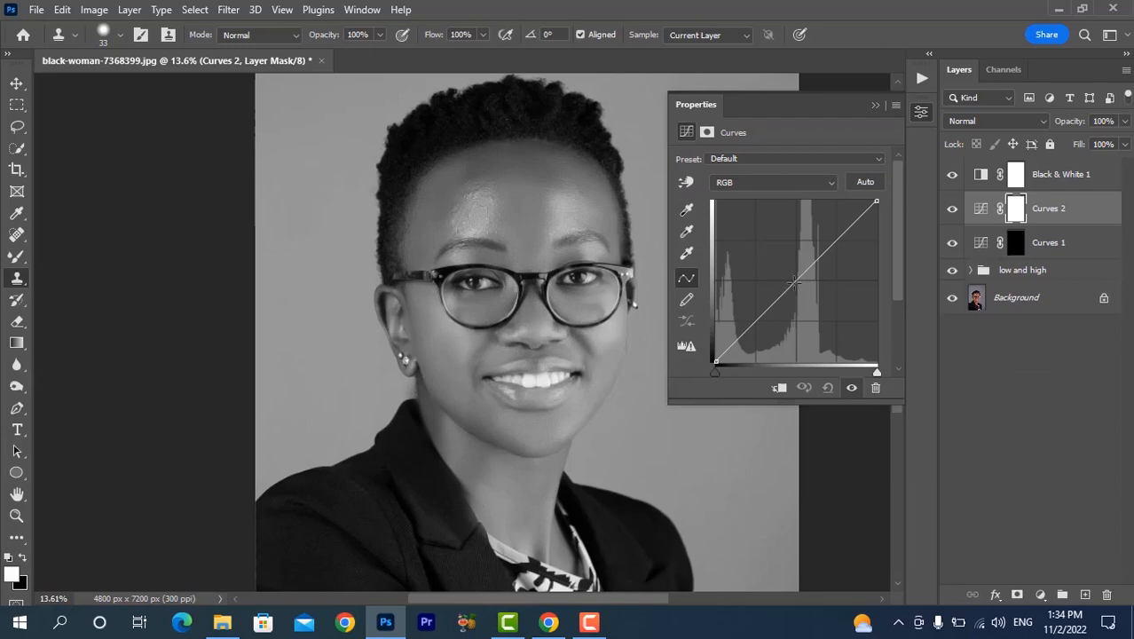
drag(794, 282, 802, 289)
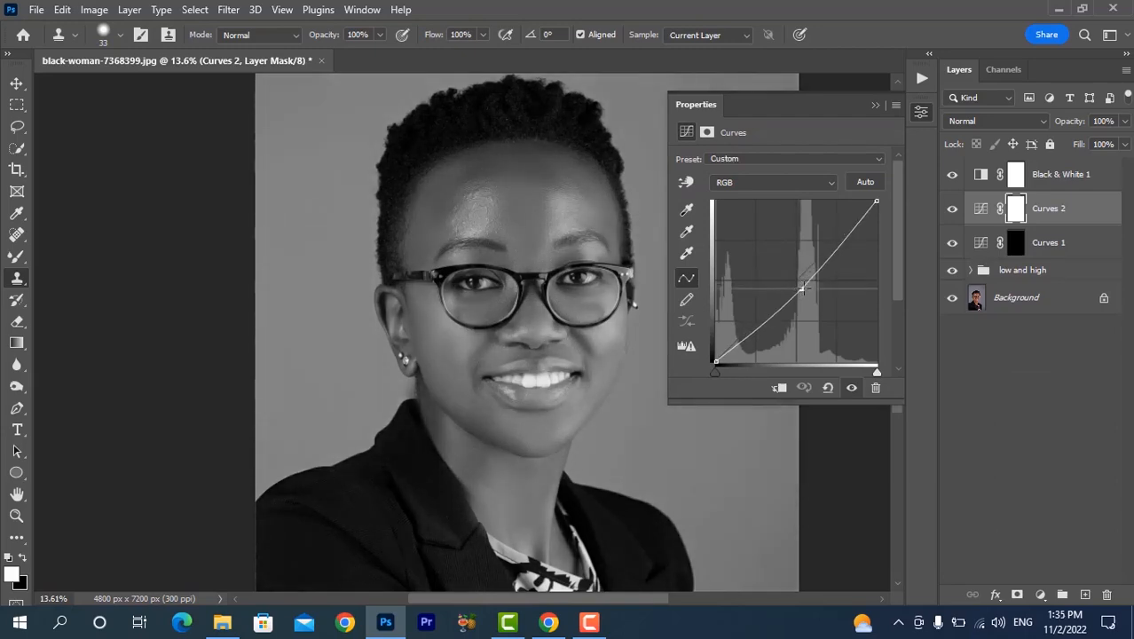
click(873, 107)
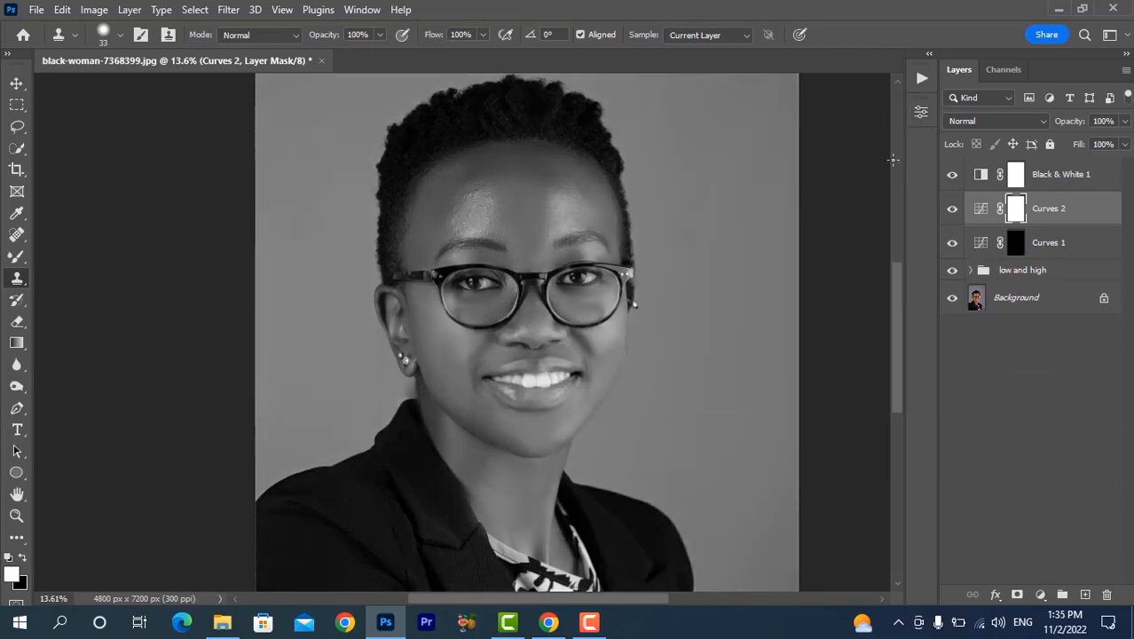
- Invert the Curves 2 layer mask to black
click(93, 10)
mouse_move(119, 55)
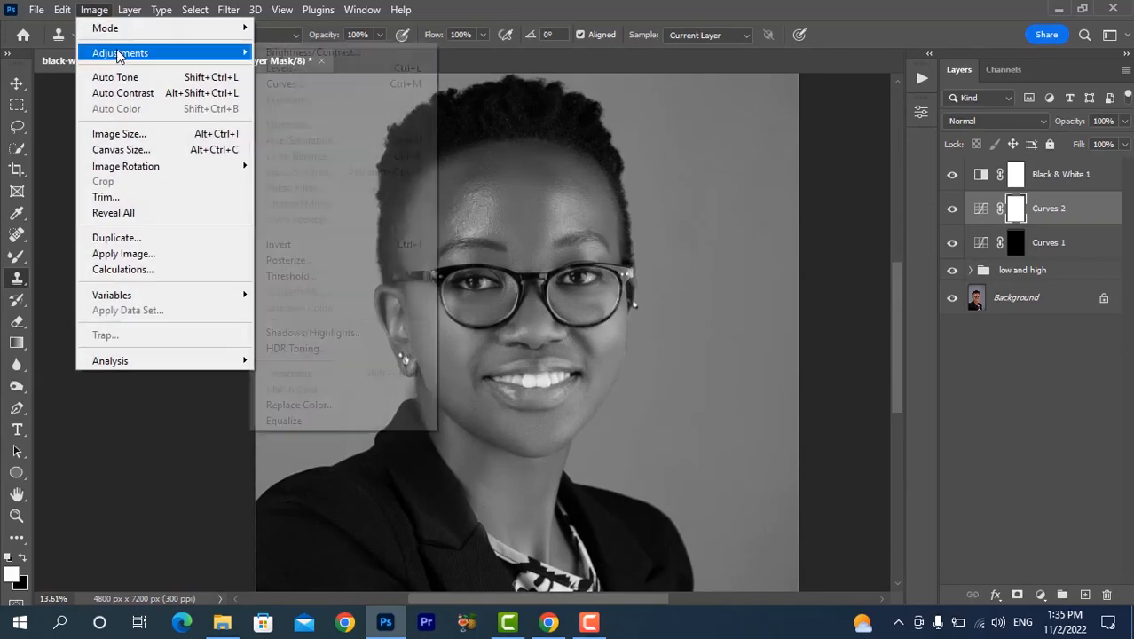
click(362, 245)
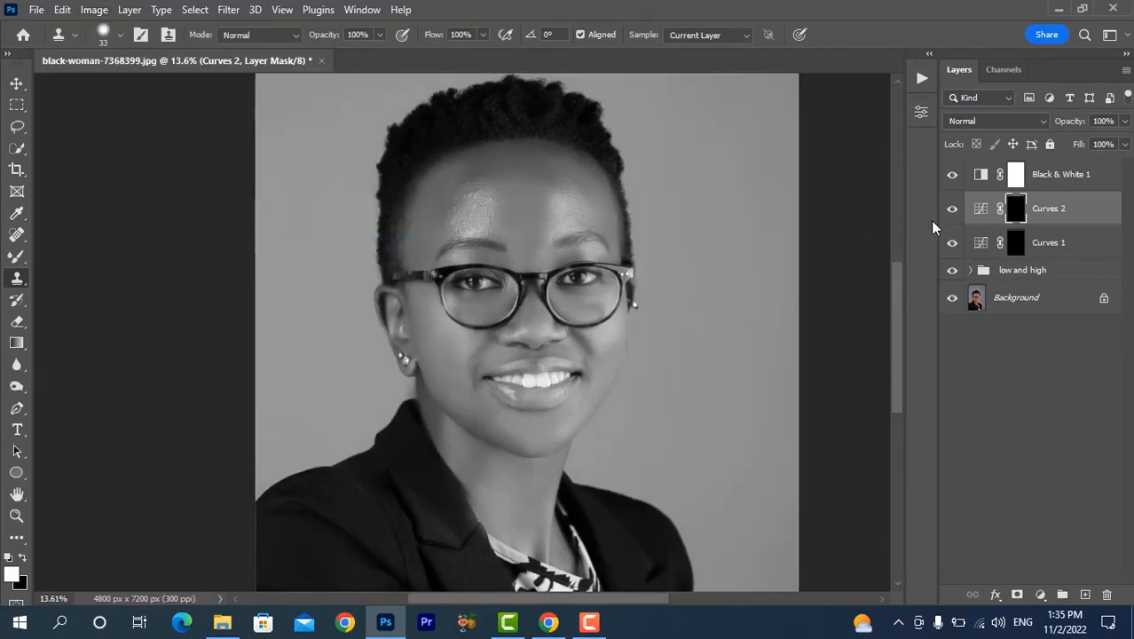
- Paint white with a soft brush at 18% opacity and 27% flow on the Curves 1 mask to brighten the forehead
click(18, 257)
click(55, 258)
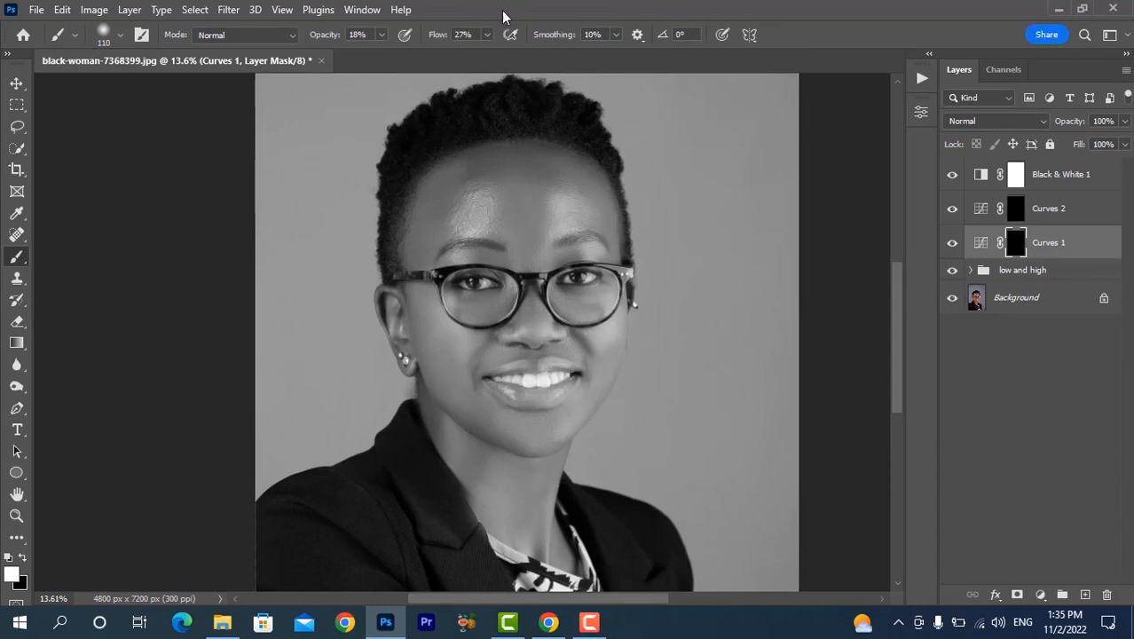
drag(386, 266, 431, 251)
scroll(511, 237, up, 2)
scroll(513, 230, up, 1)
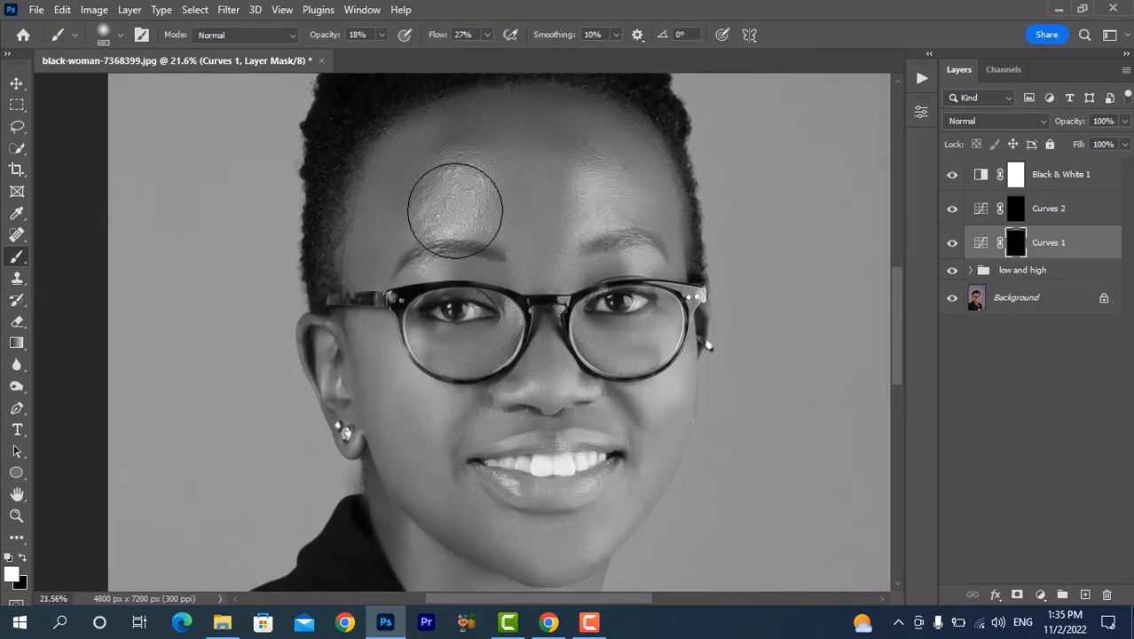
mouse_move(464, 190)
mouse_down()
mouse_move(468, 168)
mouse_move(466, 189)
mouse_move(470, 143)
mouse_move(441, 207)
mouse_move(414, 199)
mouse_move(455, 206)
mouse_move(486, 195)
mouse_up()
mouse_move(562, 203)
mouse_down()
mouse_move(626, 167)
mouse_move(603, 172)
mouse_move(601, 145)
mouse_move(626, 197)
mouse_move(593, 170)
mouse_up()
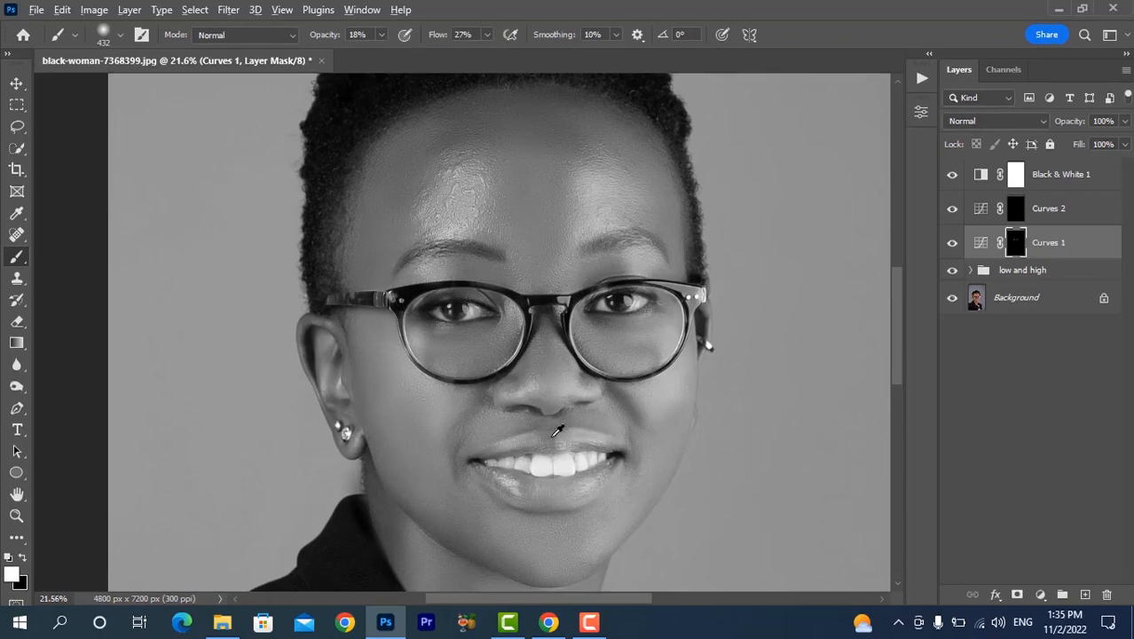
- Continue painting white on the Curves 1 mask to lighten the skin above the upper lip and beneath both eyebrows
scroll(552, 437, up, 3)
scroll(553, 384, down, 3)
drag(589, 439, 552, 445)
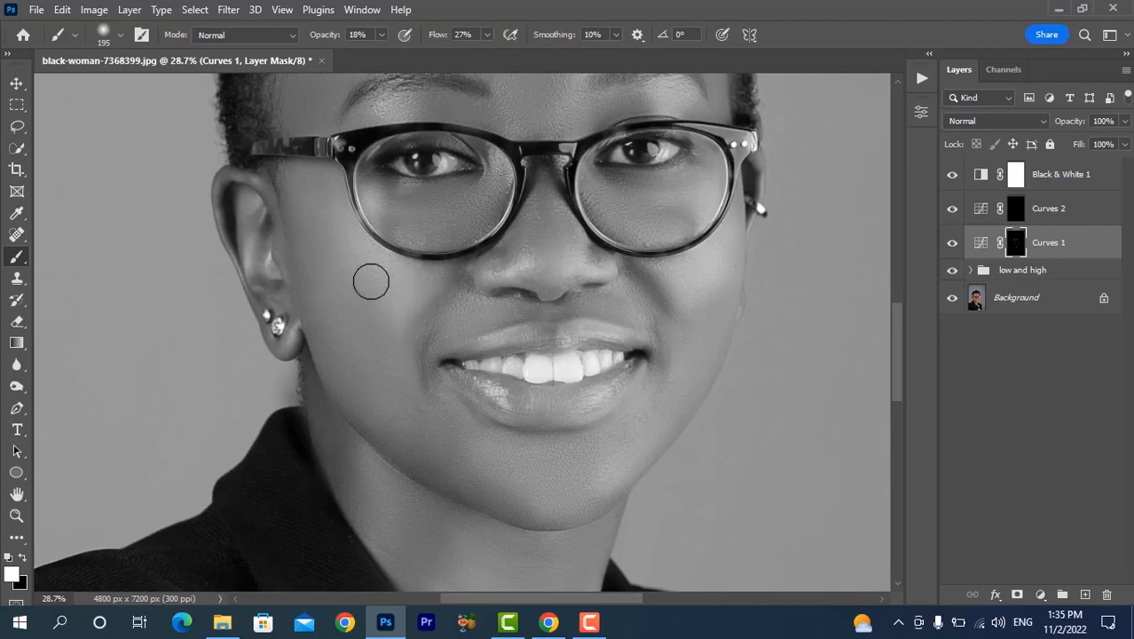
scroll(480, 254, up, 2)
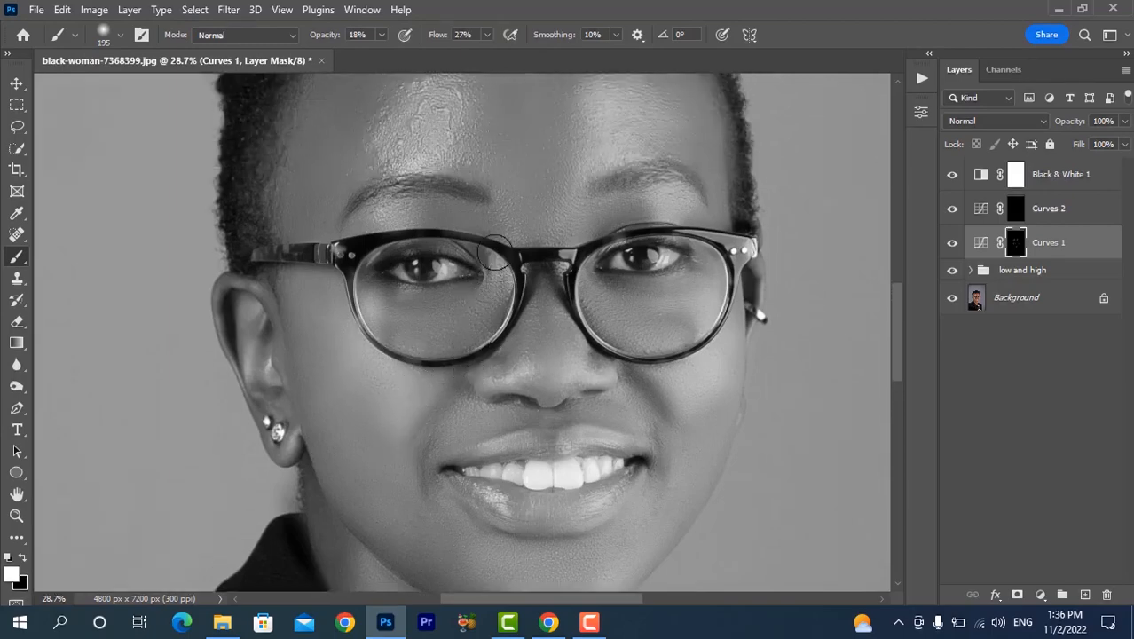
scroll(496, 255, up, 1)
mouse_move(381, 243)
mouse_down()
mouse_move(390, 231)
mouse_move(383, 245)
mouse_up()
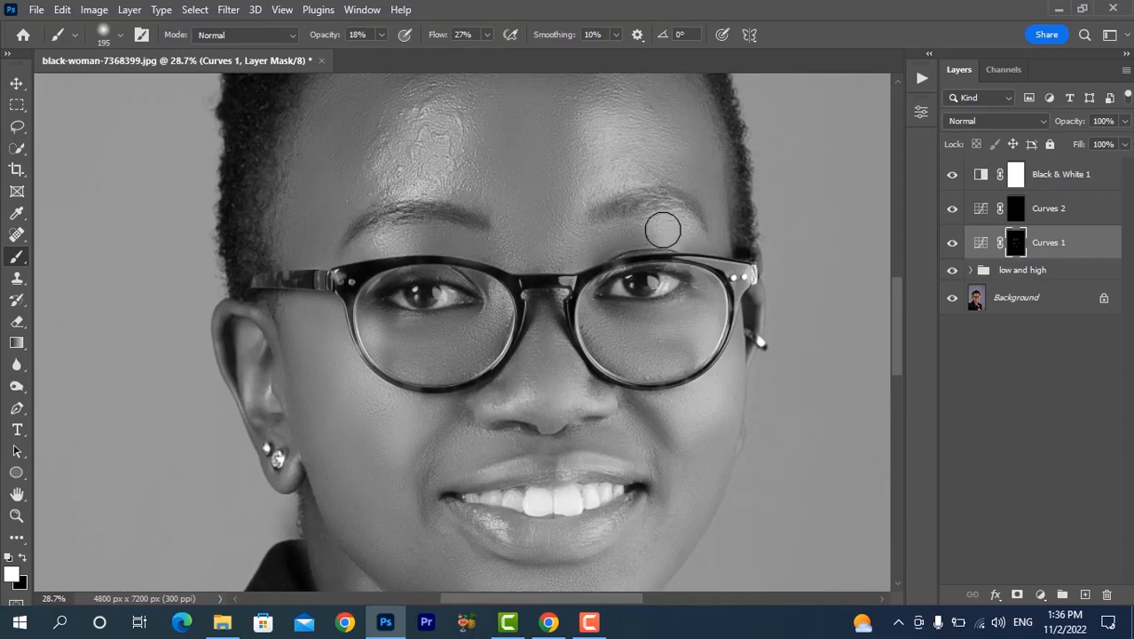
drag(662, 231, 687, 228)
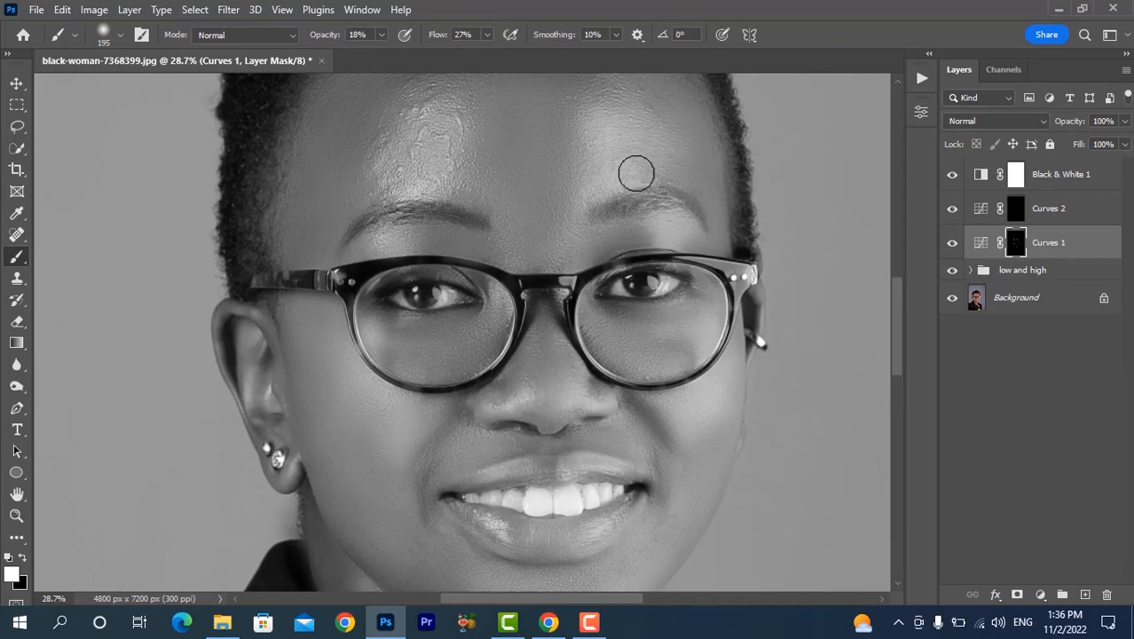
scroll(637, 111, up, 3)
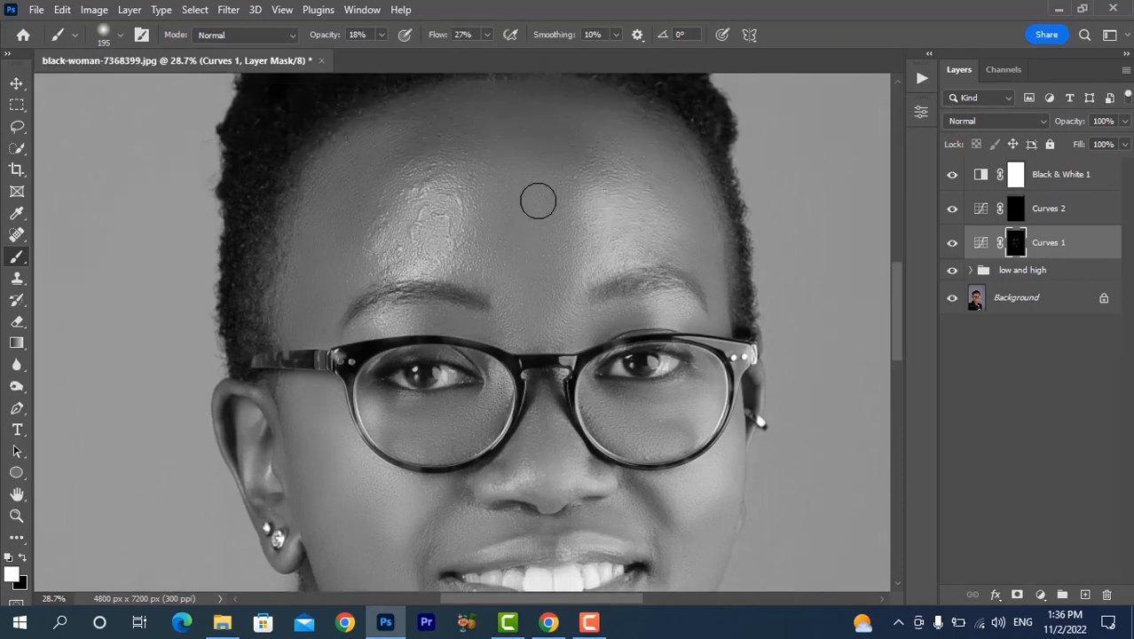
scroll(534, 195, down, 3)
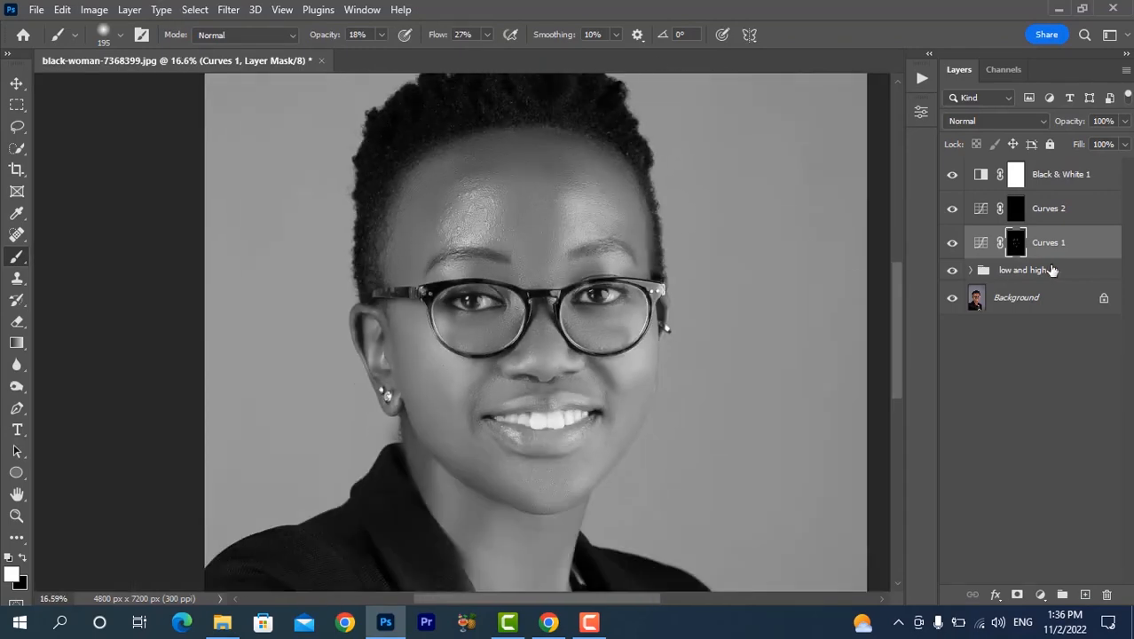
- Compare the portrait with and without Curves 1, and delete the Black & White adjustment layer
click(953, 244)
click(953, 245)
click(953, 245)
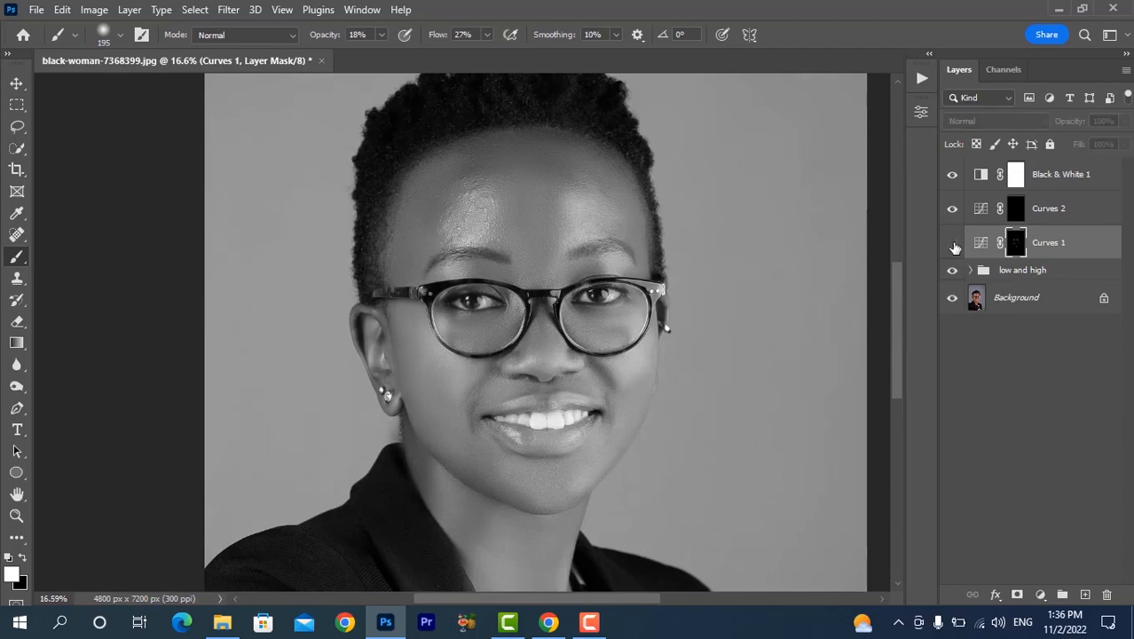
click(953, 245)
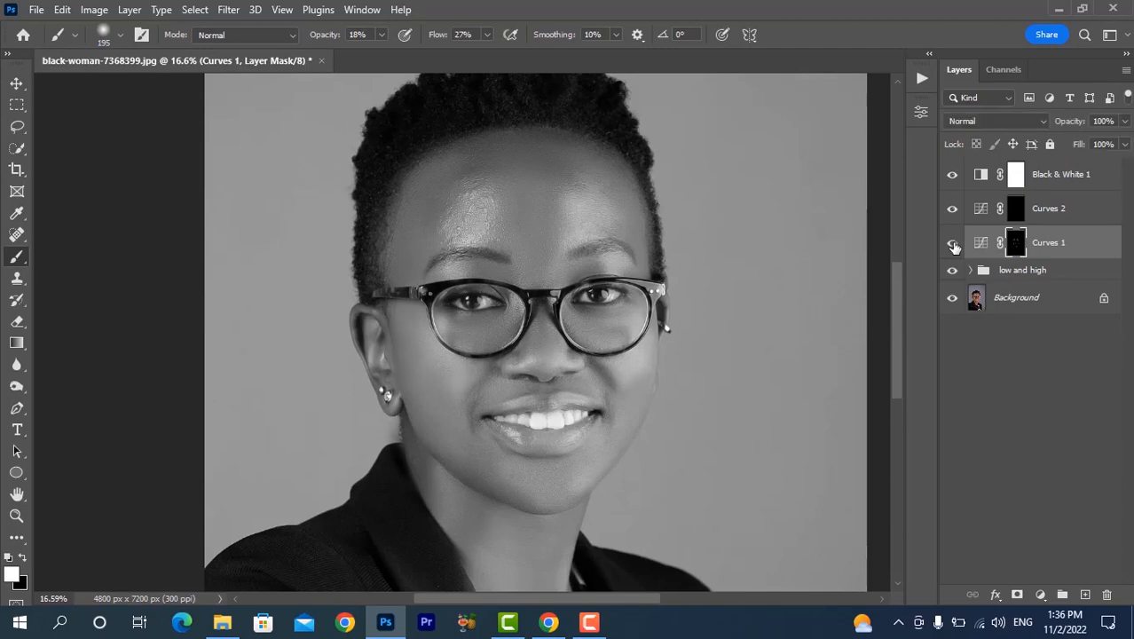
click(952, 176)
drag(1069, 180, 1107, 594)
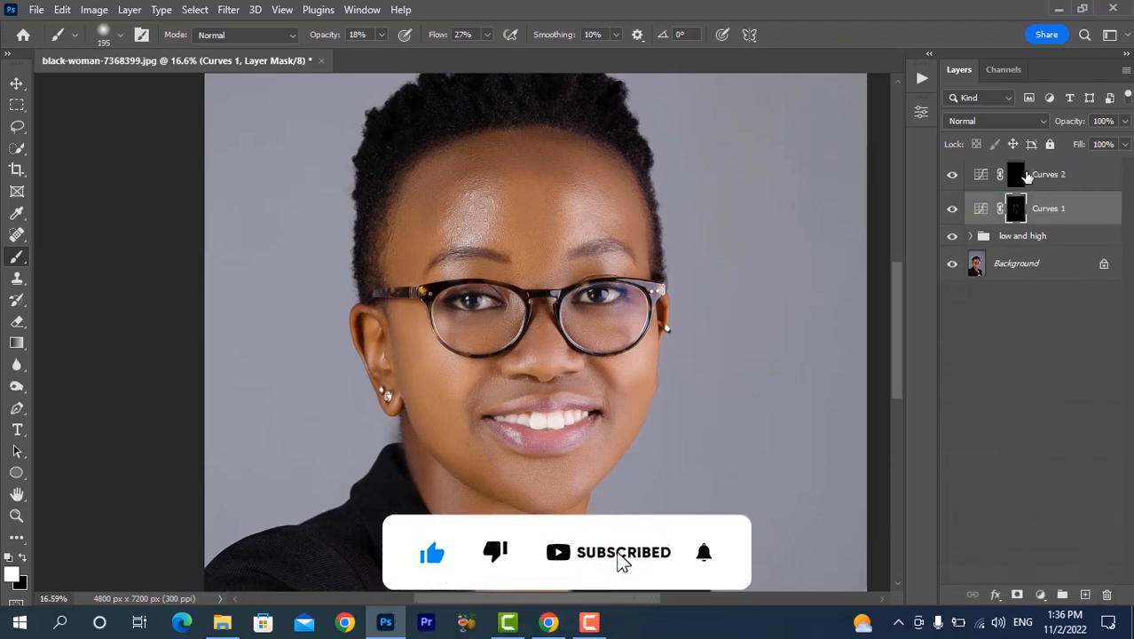
- Paint white at 18% opacity on the Curves 2 mask to darken areas of the forehead and the cheek beside the mouth
key(alt+bracketright)
scroll(506, 192, up, 3)
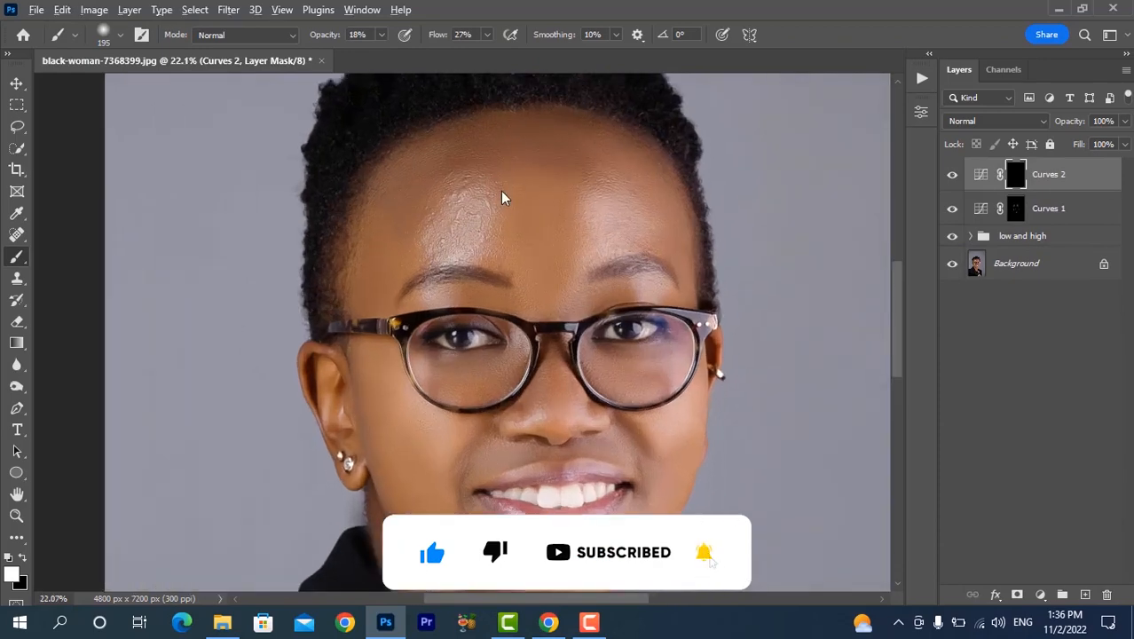
drag(505, 195, 522, 195)
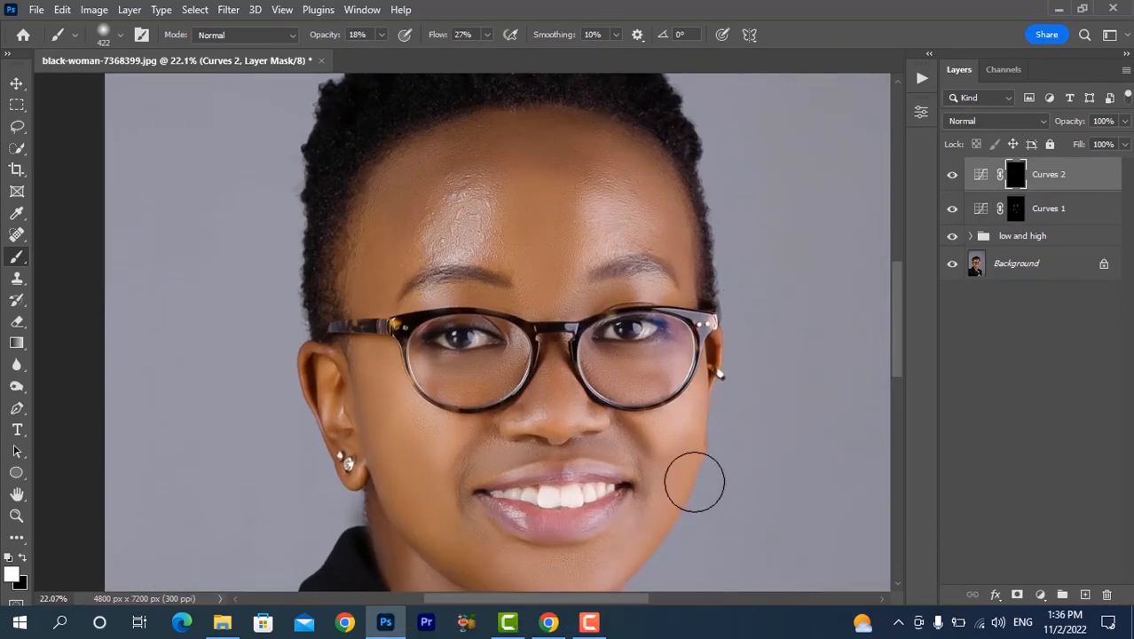
scroll(525, 465, down, 2)
drag(475, 451, 436, 450)
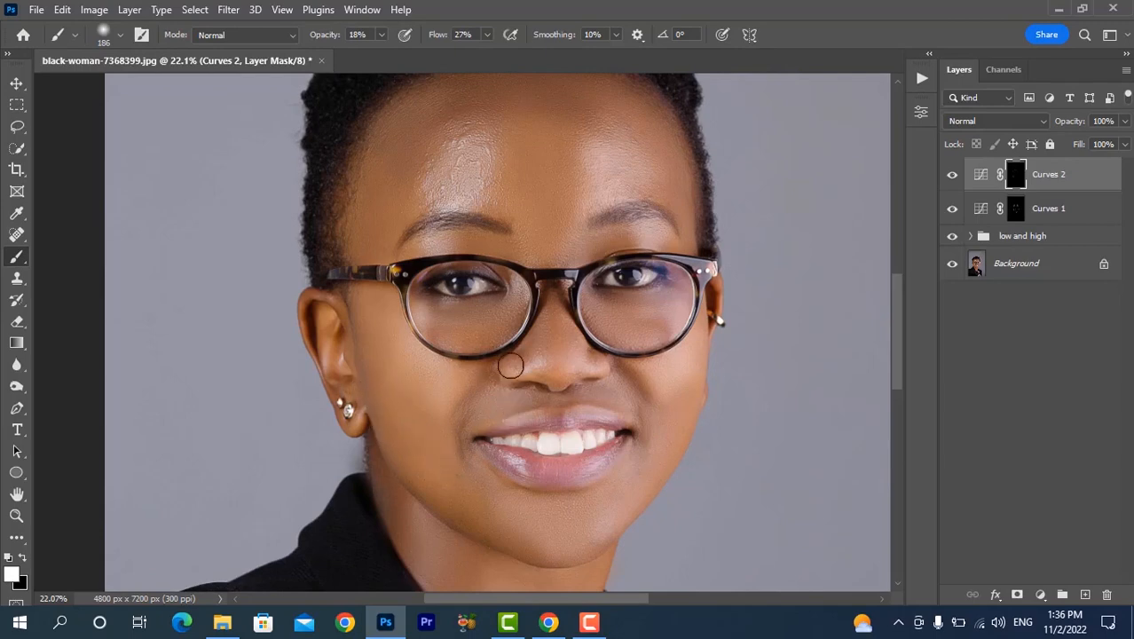
- Compare the portrait with and without the Curves 2 darkening
scroll(463, 335, down, 1)
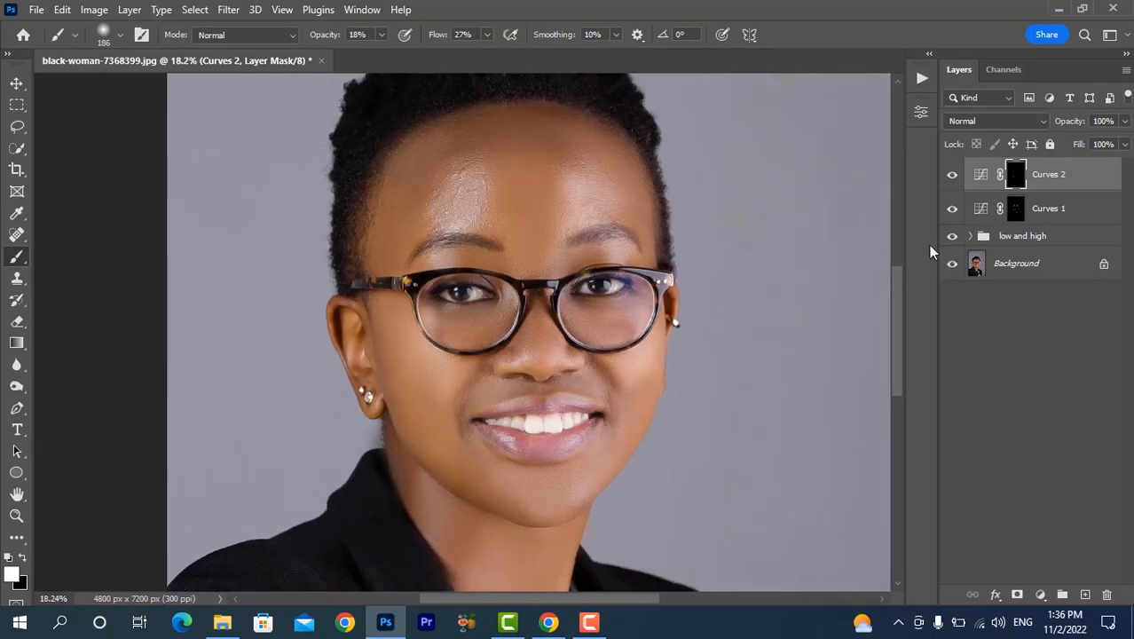
click(951, 178)
click(951, 177)
click(951, 176)
click(951, 178)
- Group the Curves 1 and Curves 2 layers, keeping the default group name and Pass Through mode
shift+click(1078, 218)
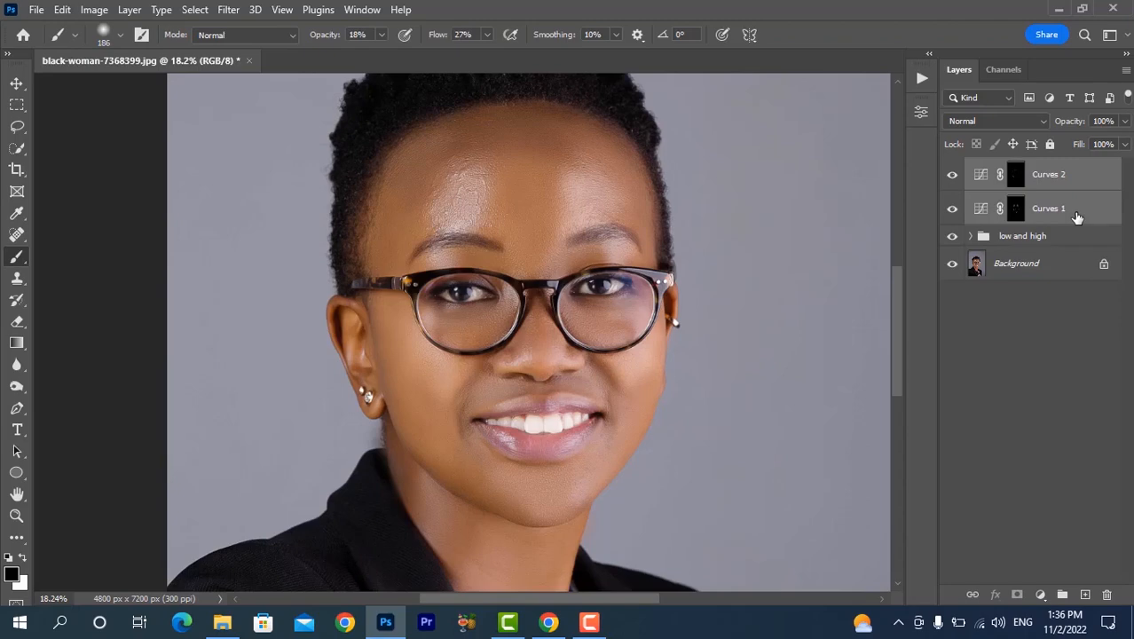
right_click(1069, 204)
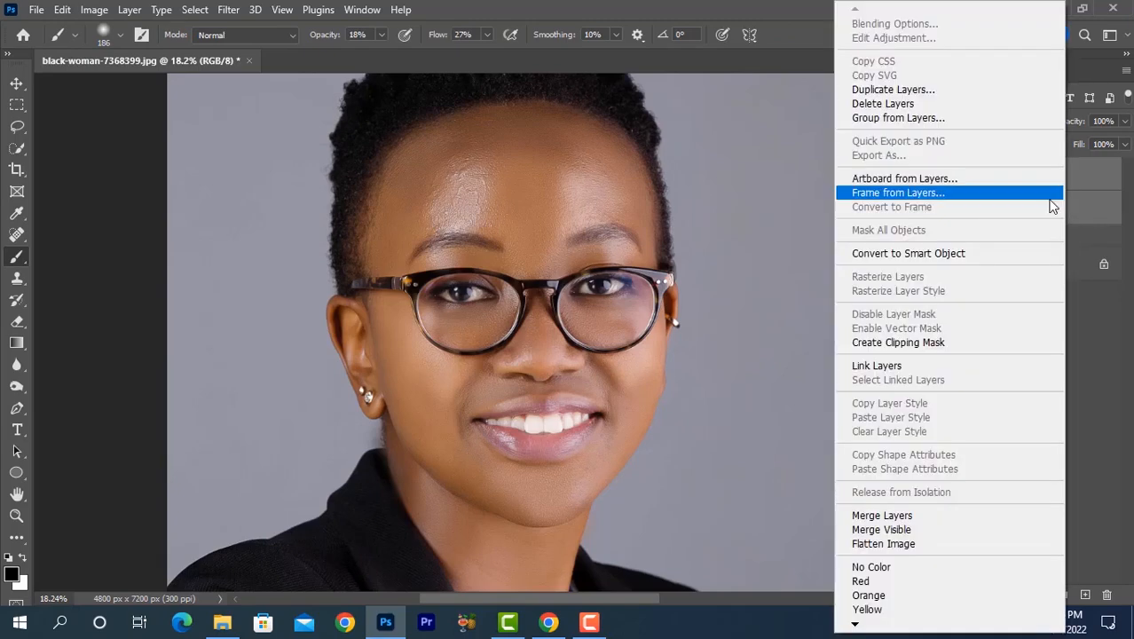
click(884, 121)
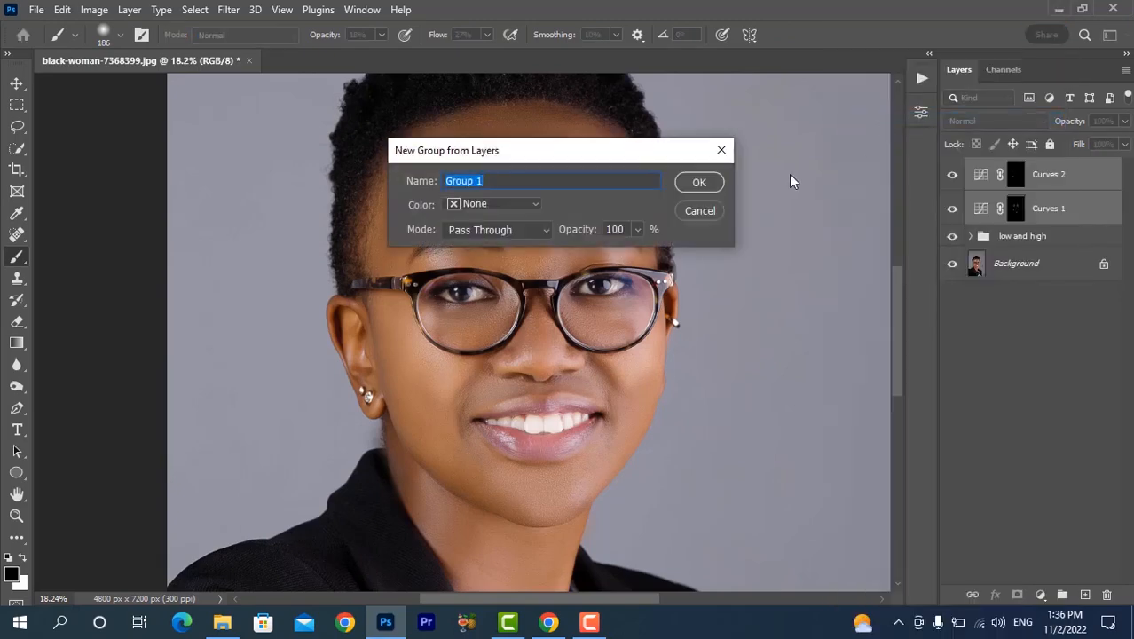
click(697, 182)
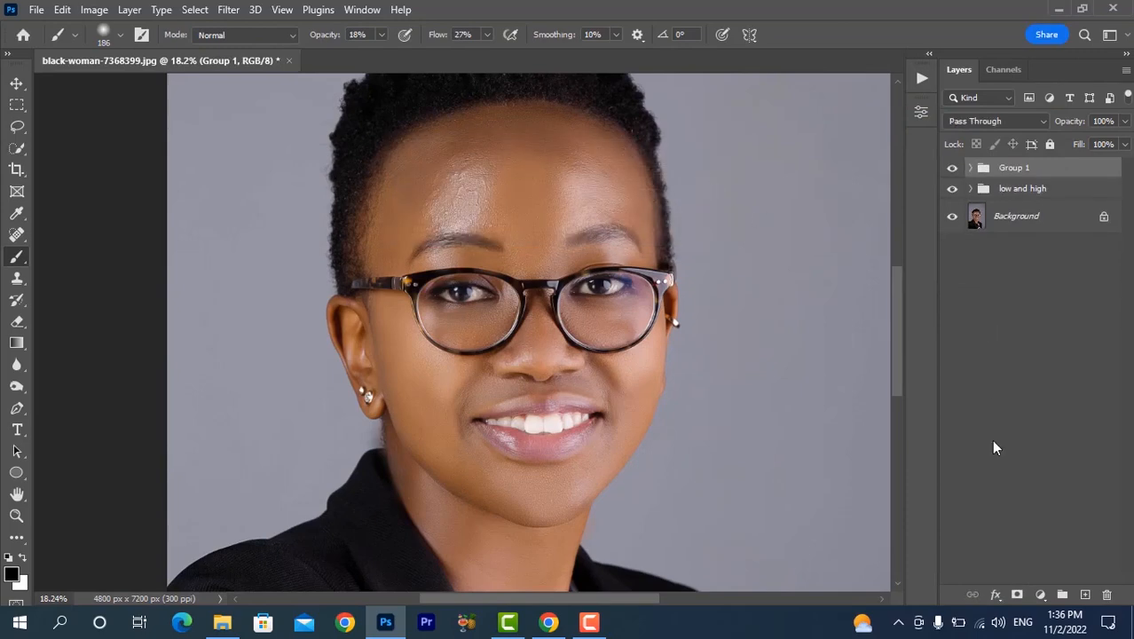
- Add a Color Balance adjustment layer above the group of Curves layers
key(ctrl+minus)
click(1039, 593)
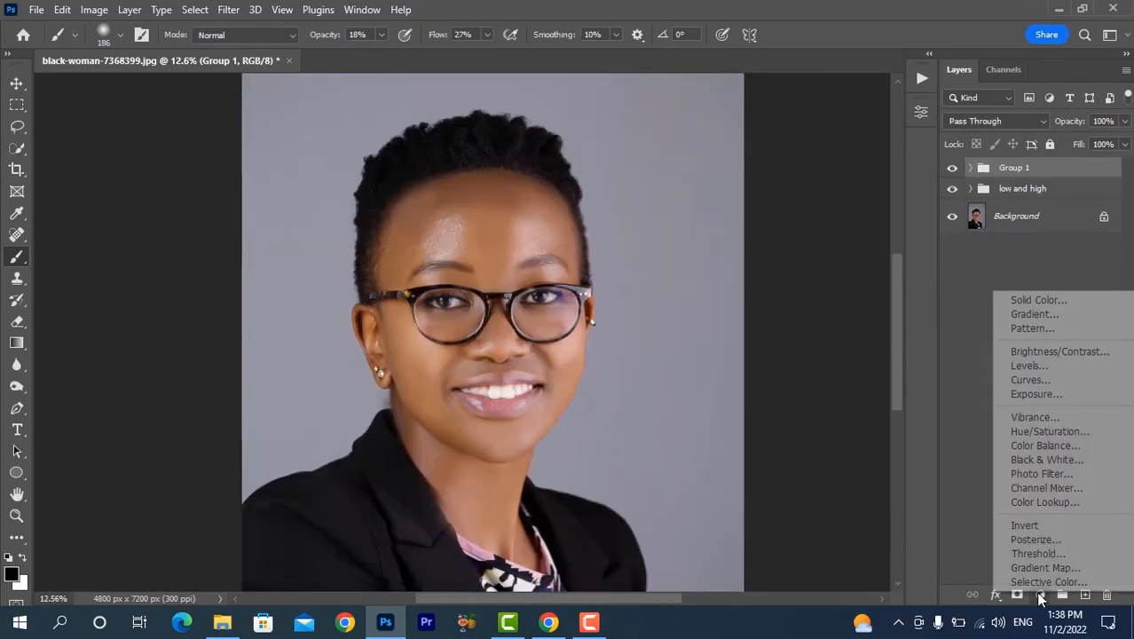
click(1054, 447)
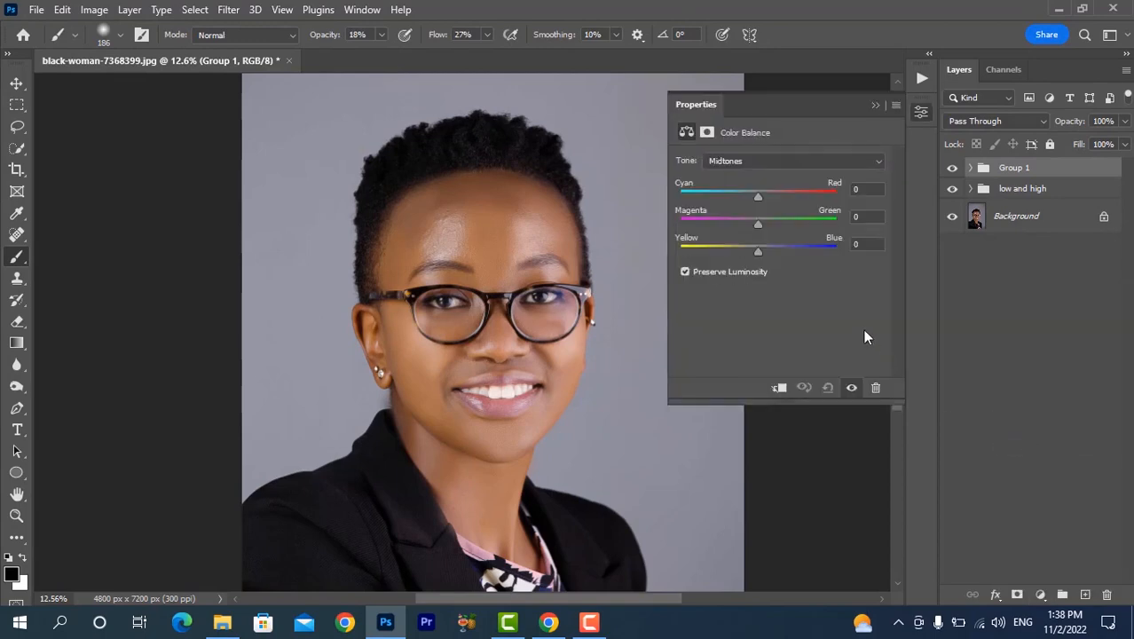
- Set the Color Balance midtones to +23 Cyan–Red, -5 Magenta–Green and -7 Yellow–Blue, keeping Preserve Luminosity on
click(792, 163)
click(785, 187)
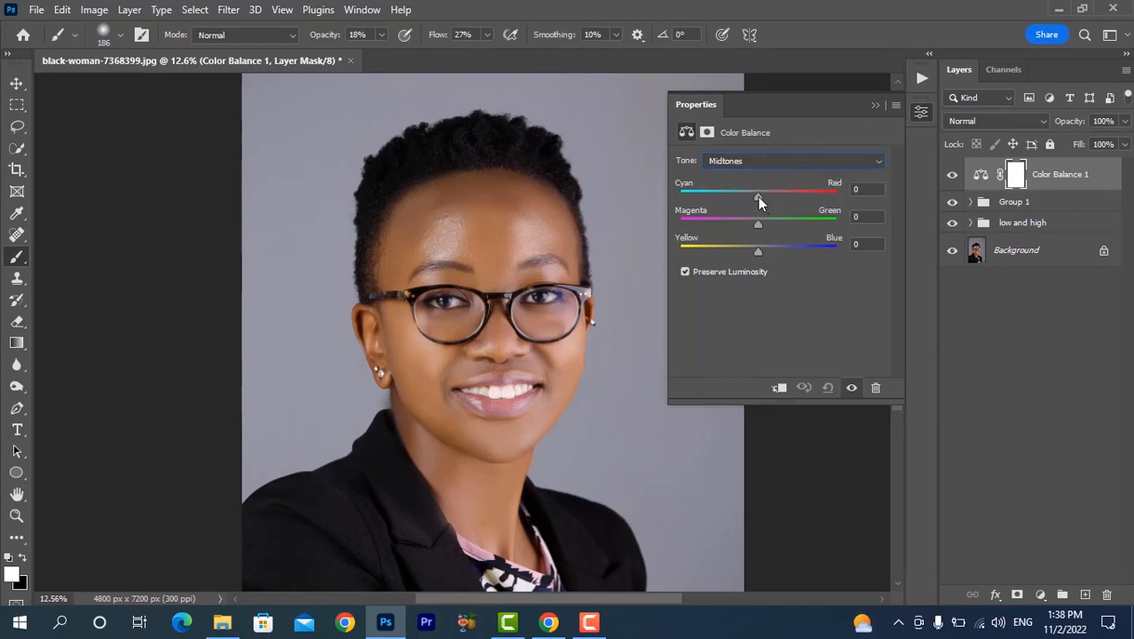
drag(783, 197, 772, 202)
drag(777, 198, 752, 250)
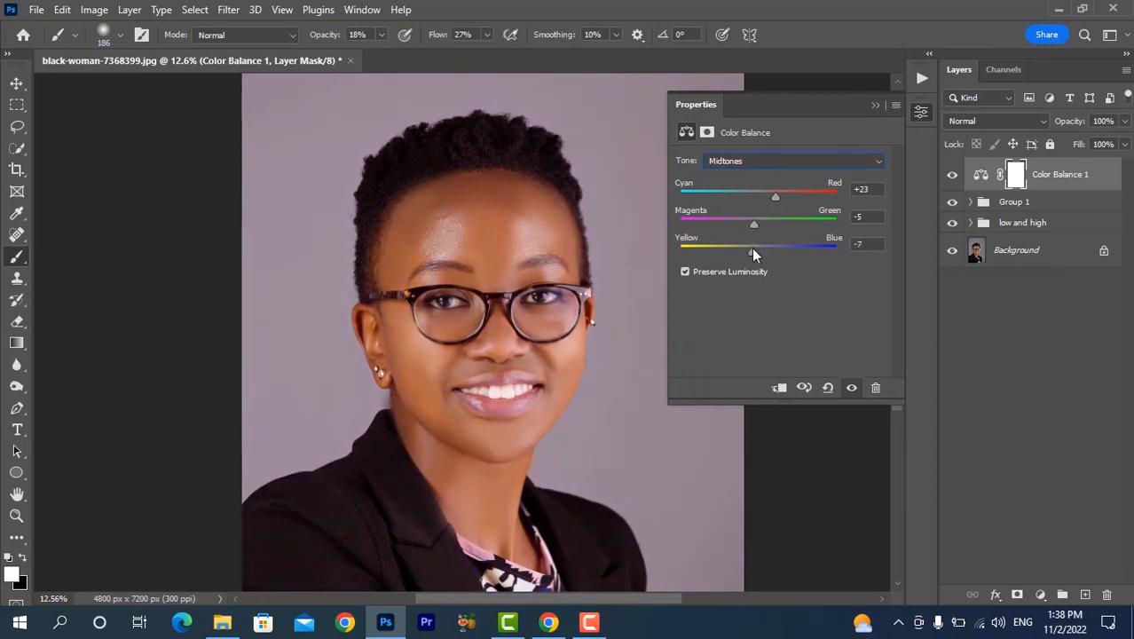
click(875, 105)
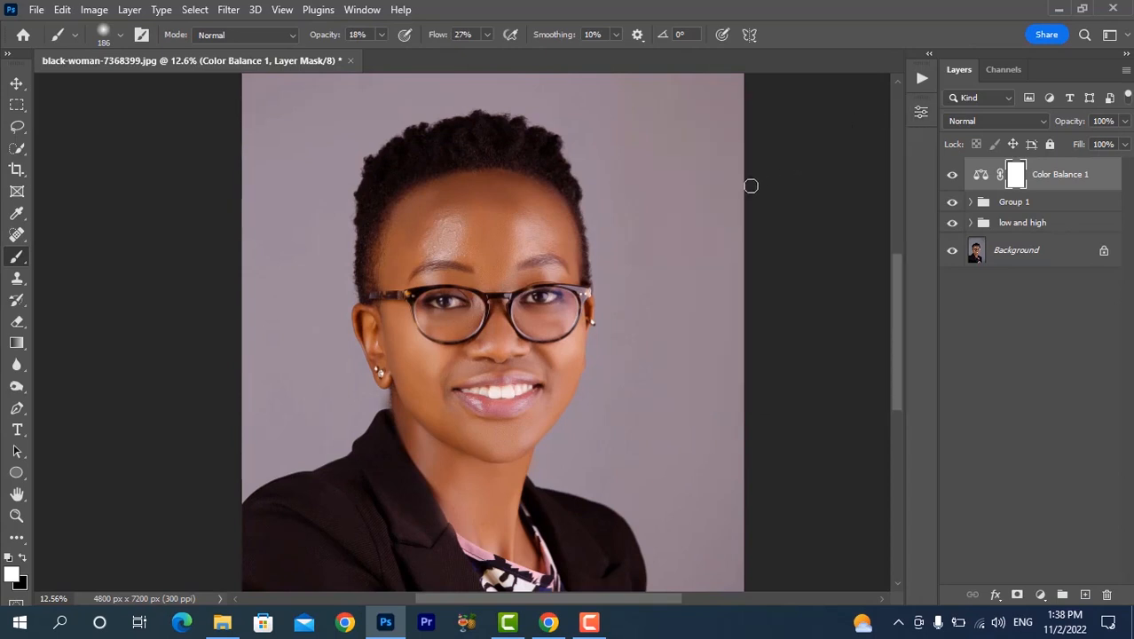
- Compare the portrait with and without the colour balance, and the retouched face up close with the original Background layer
click(952, 180)
scroll(553, 270, up, 2)
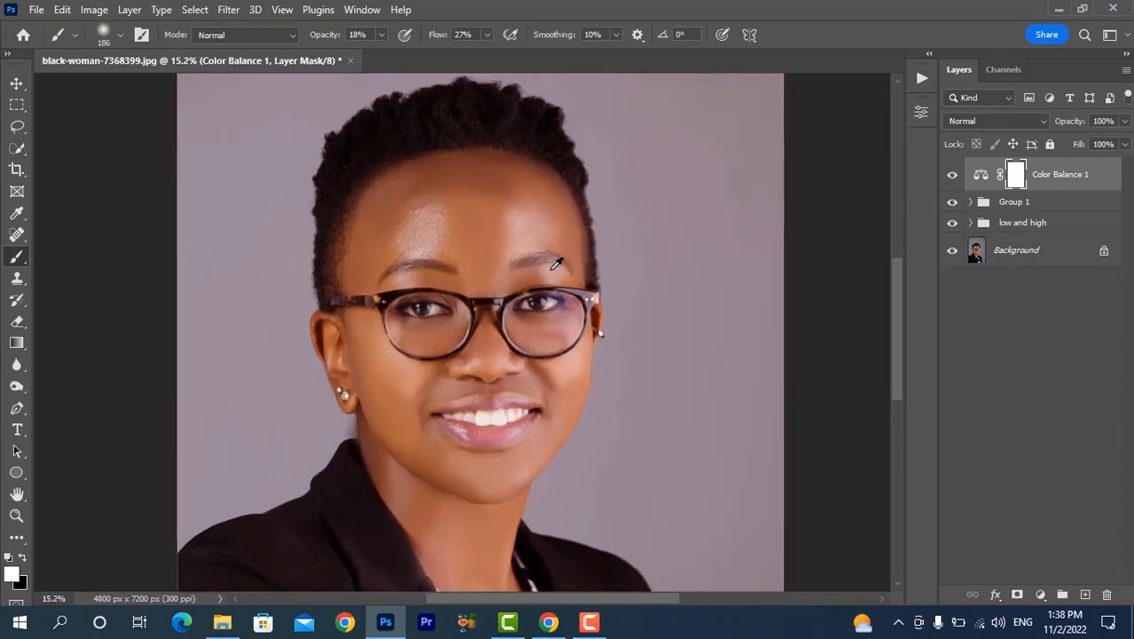
scroll(557, 264, up, 2)
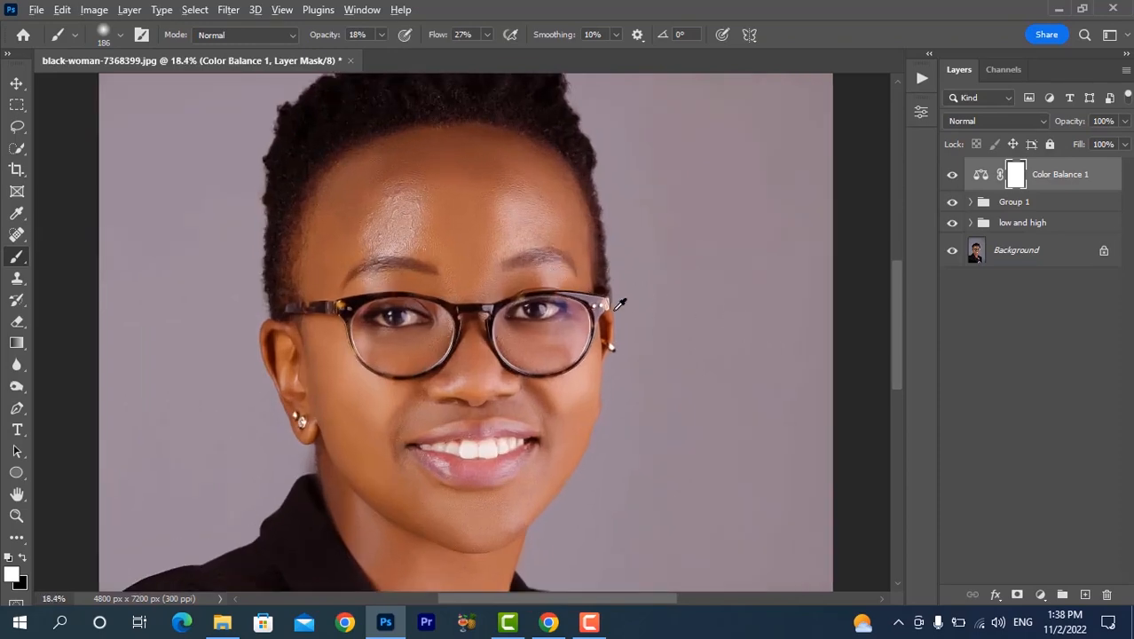
scroll(620, 304, up, 2)
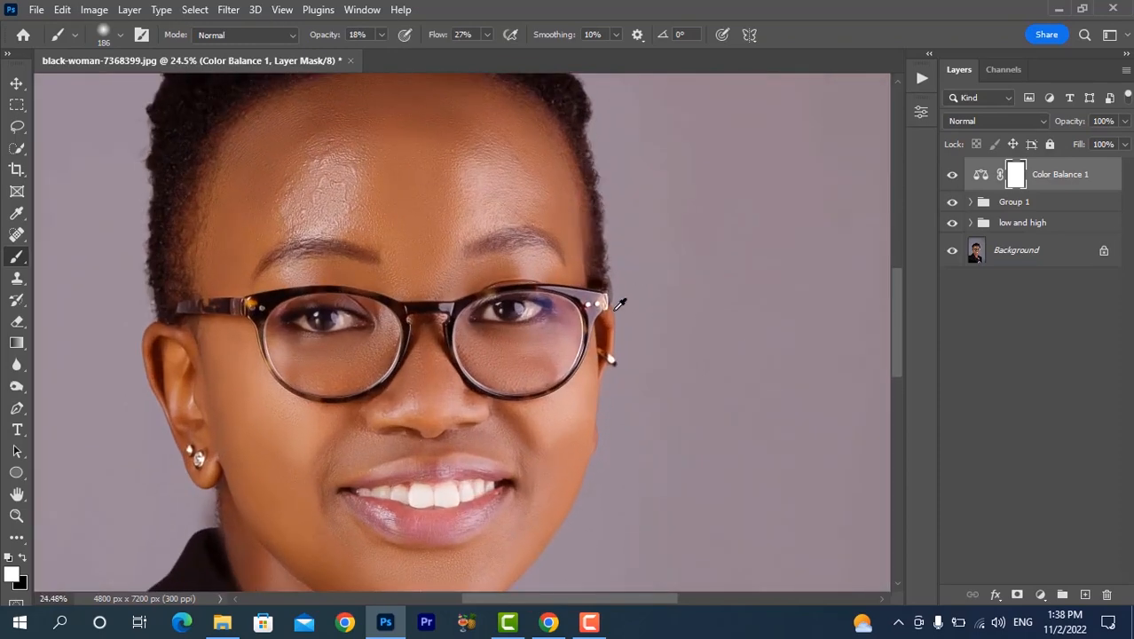
alt+click(952, 254)
alt+click(952, 254)
alt+click(952, 254)
alt+click(953, 254)
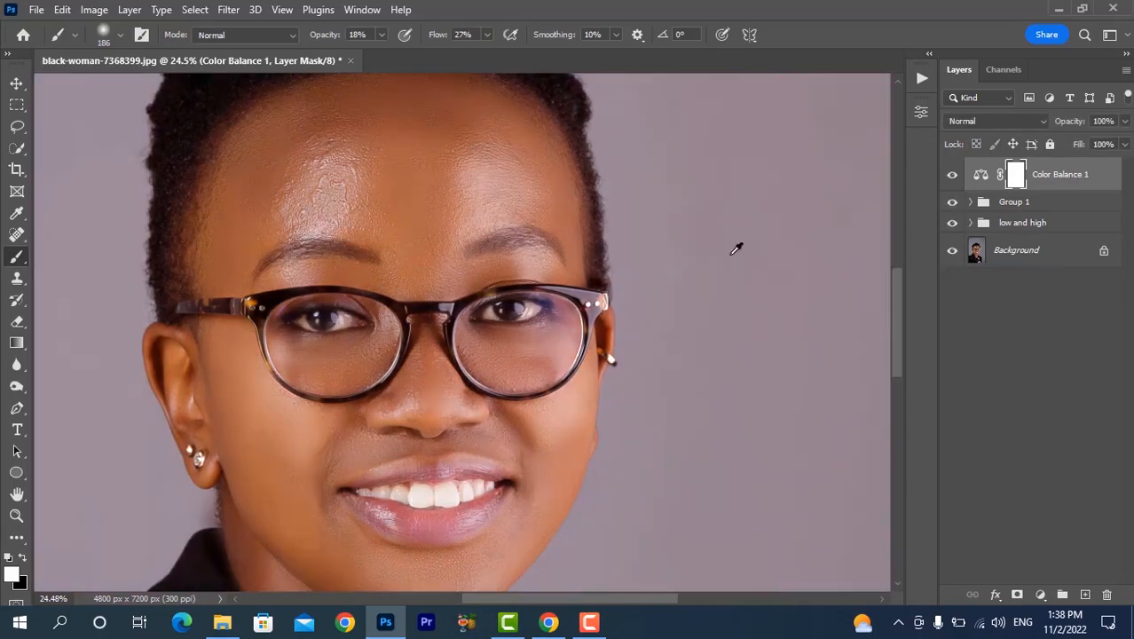